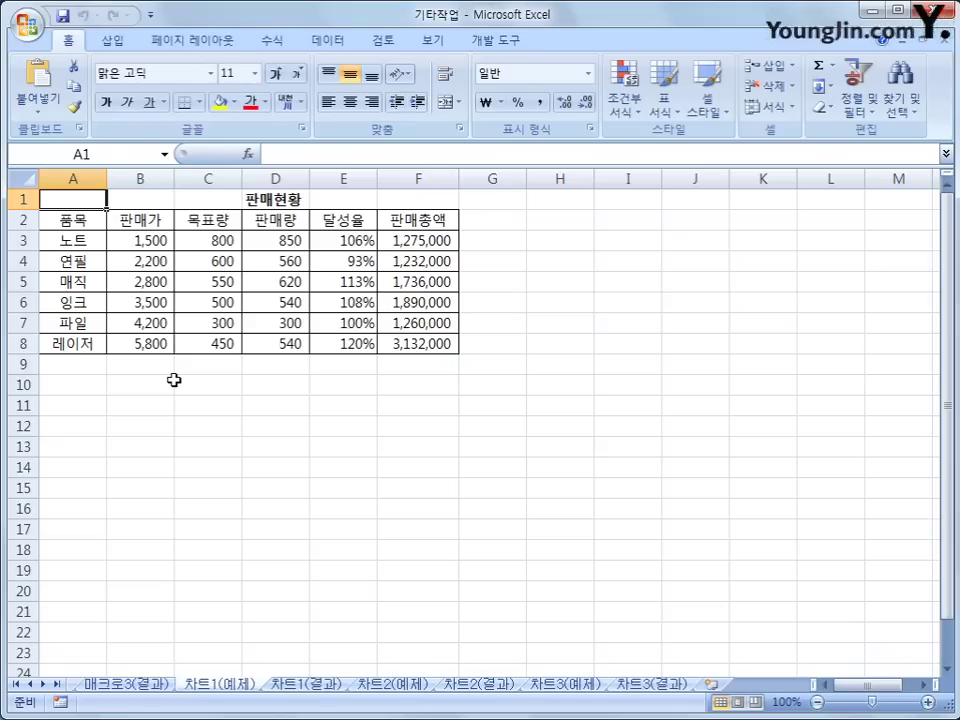
Insert a 2-D clustered column chart from the 품목, 목표량 and 판매량 columns, using A2:A8 and C2:D8
left_click(85, 228)
left_click_drag(85, 228, 78, 343)
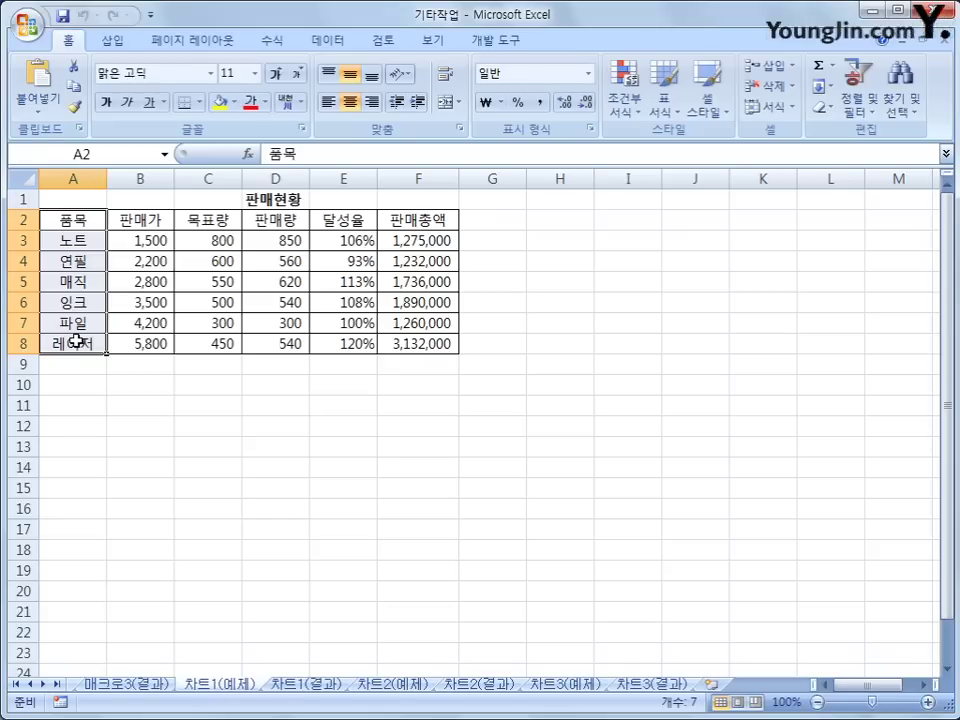
left_click_drag(280, 220, 268, 341, "ctrl")
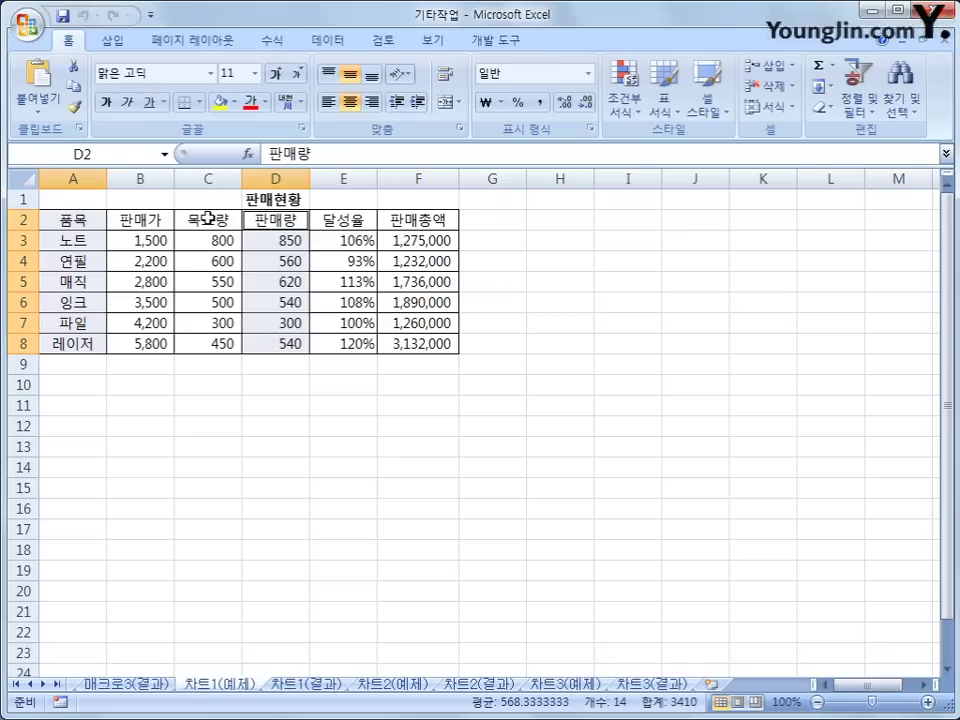
left_click_drag(208, 217, 208, 343, "ctrl")
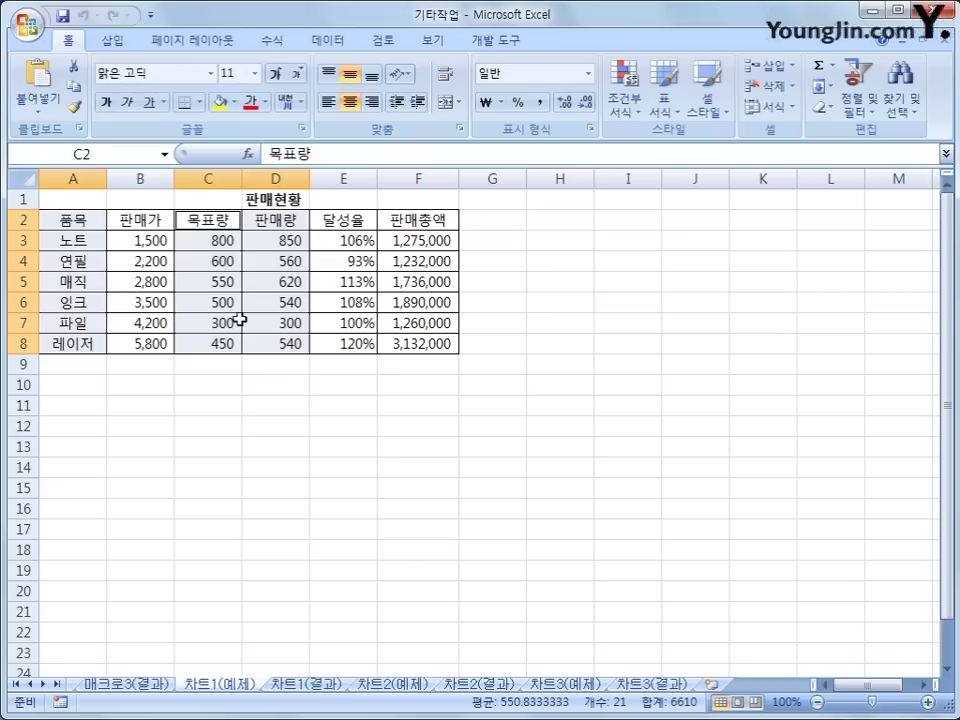
left_click(118, 42)
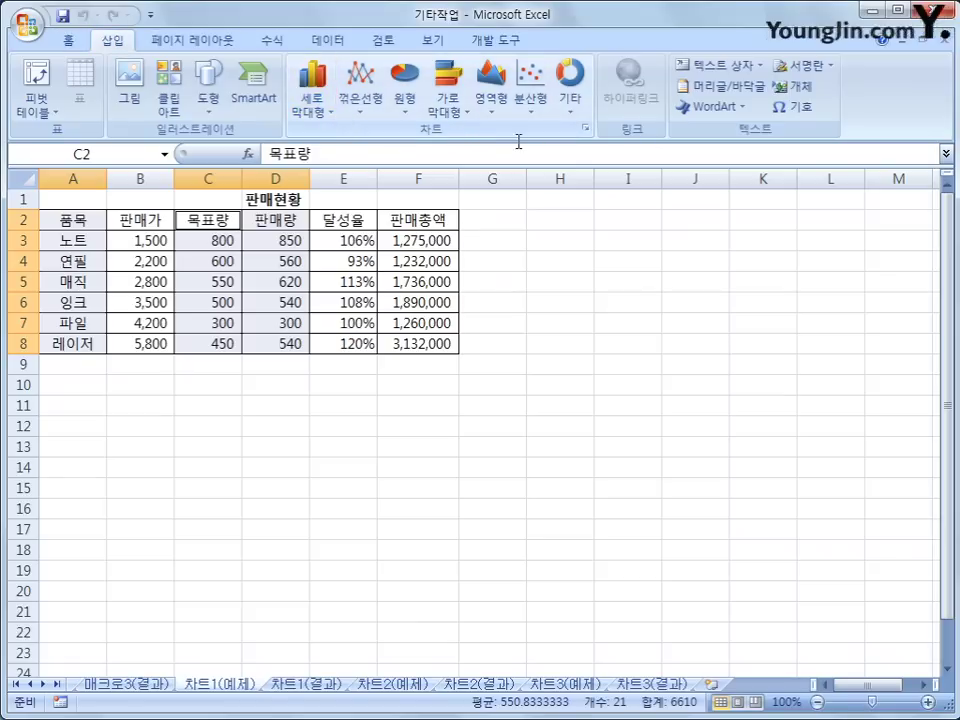
left_click(314, 116)
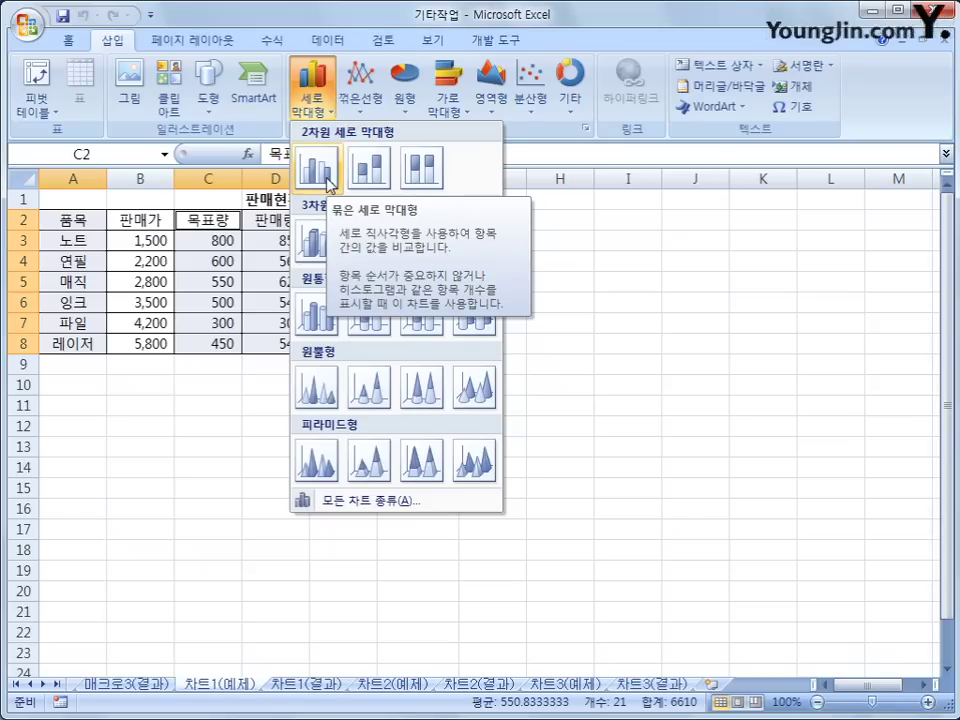
left_click(318, 168)
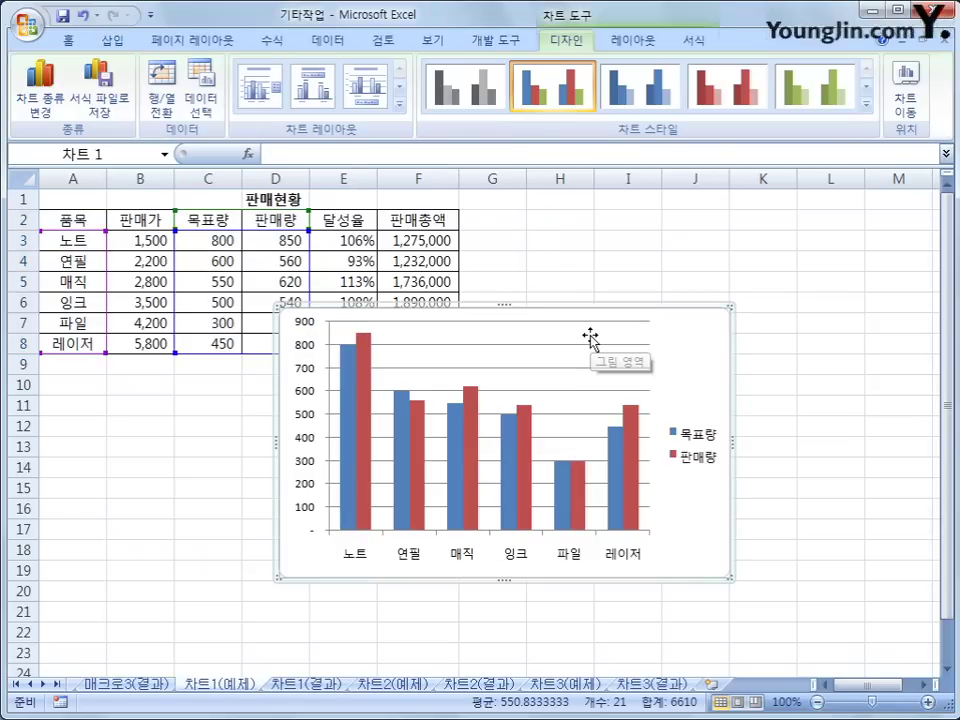
mouse_move(617, 460)
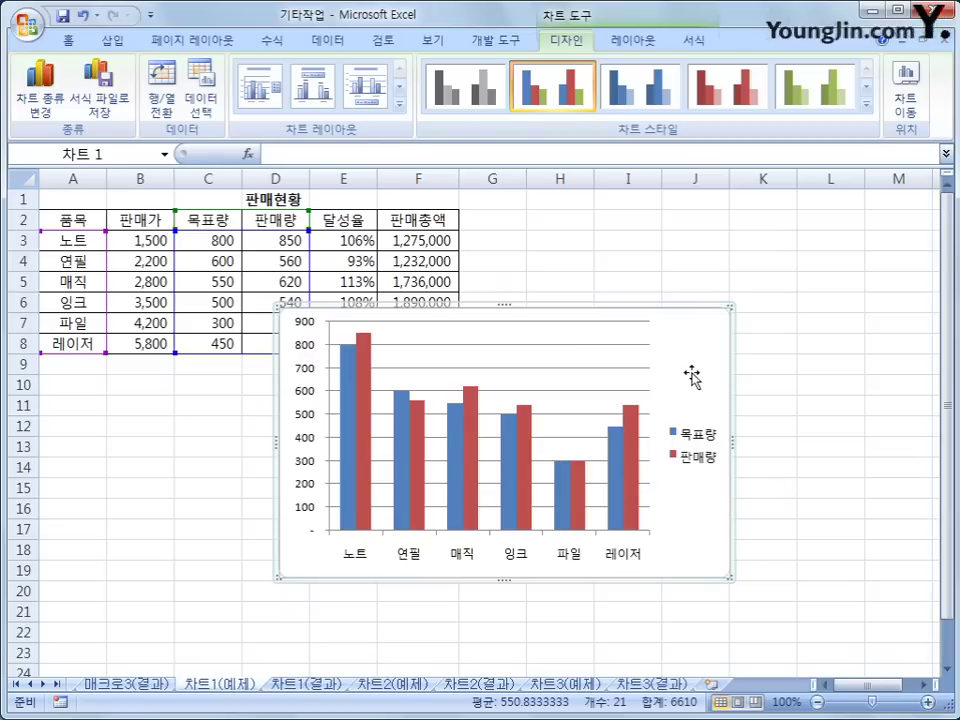
Add a title above the chart's plot area reading 문구판매현황
left_click(624, 50)
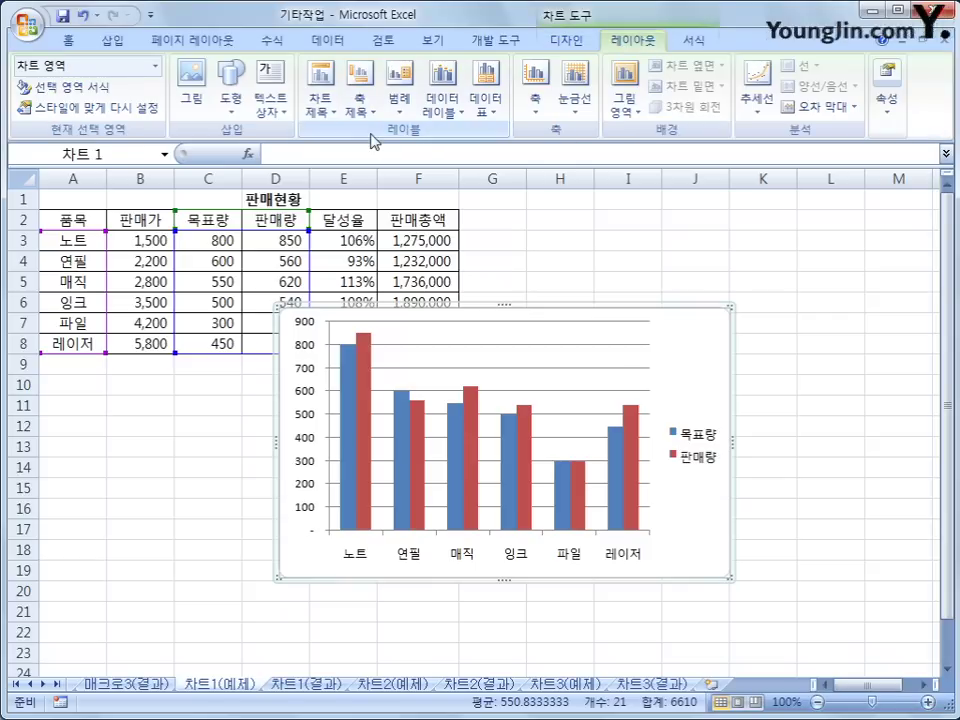
left_click(321, 115)
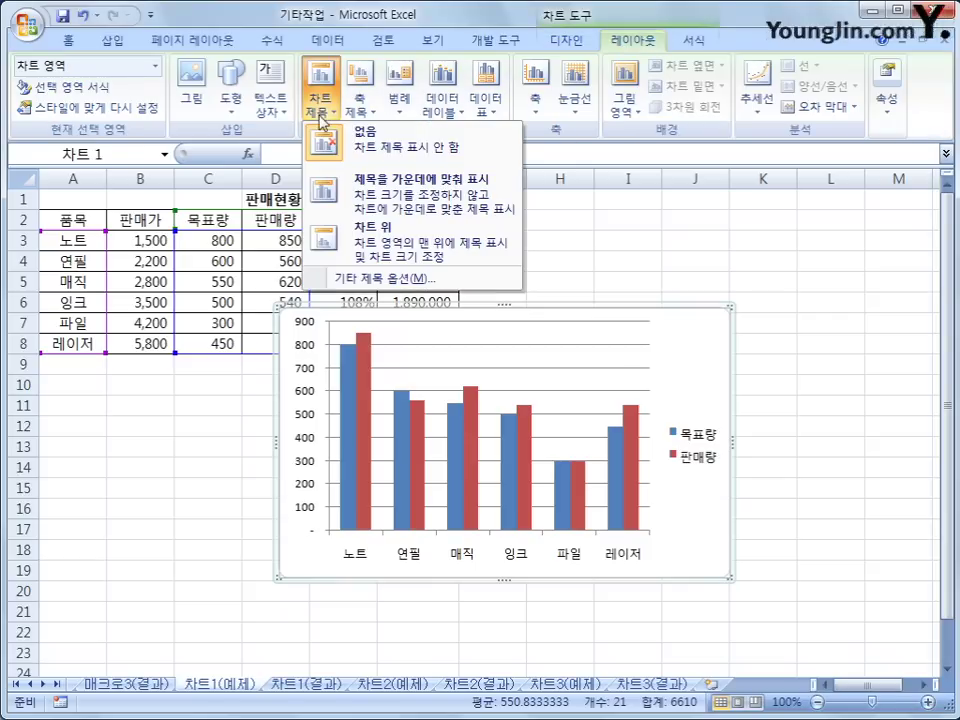
left_click(325, 255)
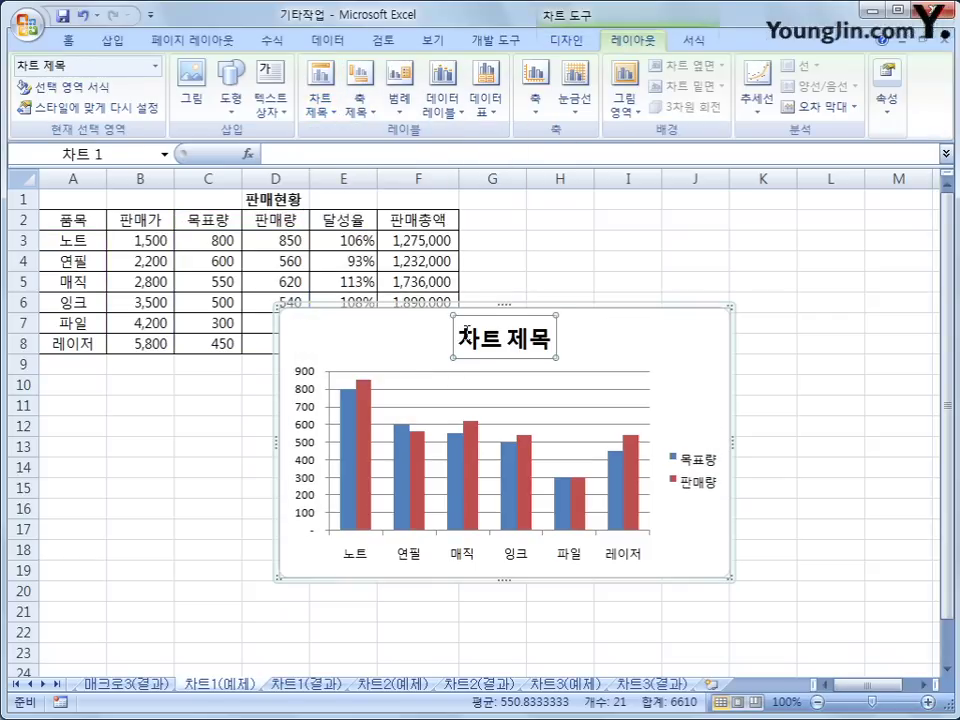
left_click_drag(460, 339, 548, 350)
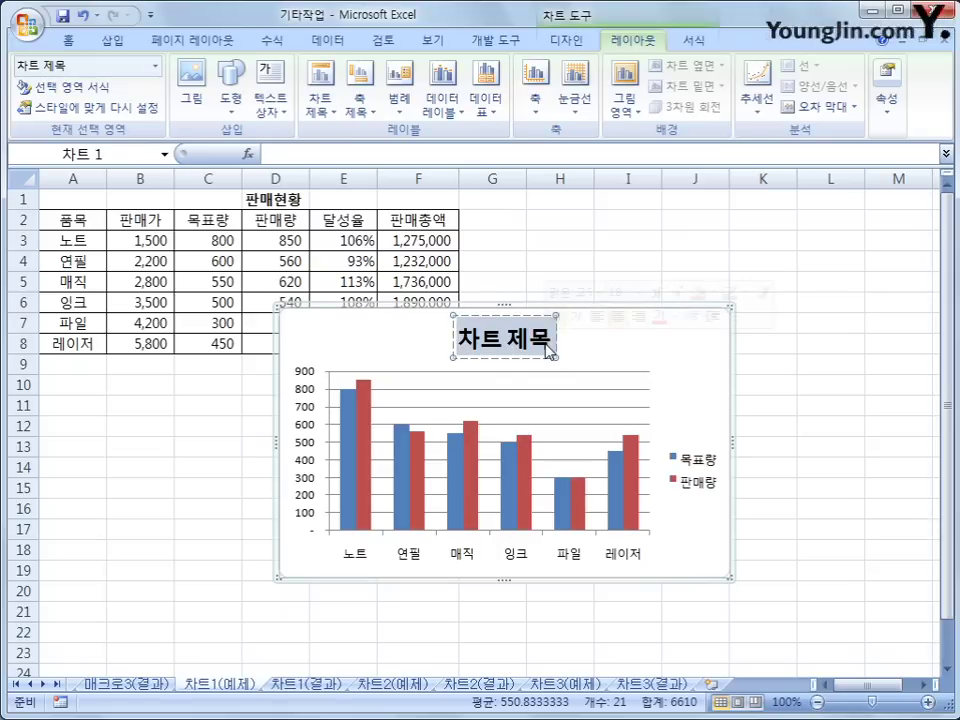
type("문구")
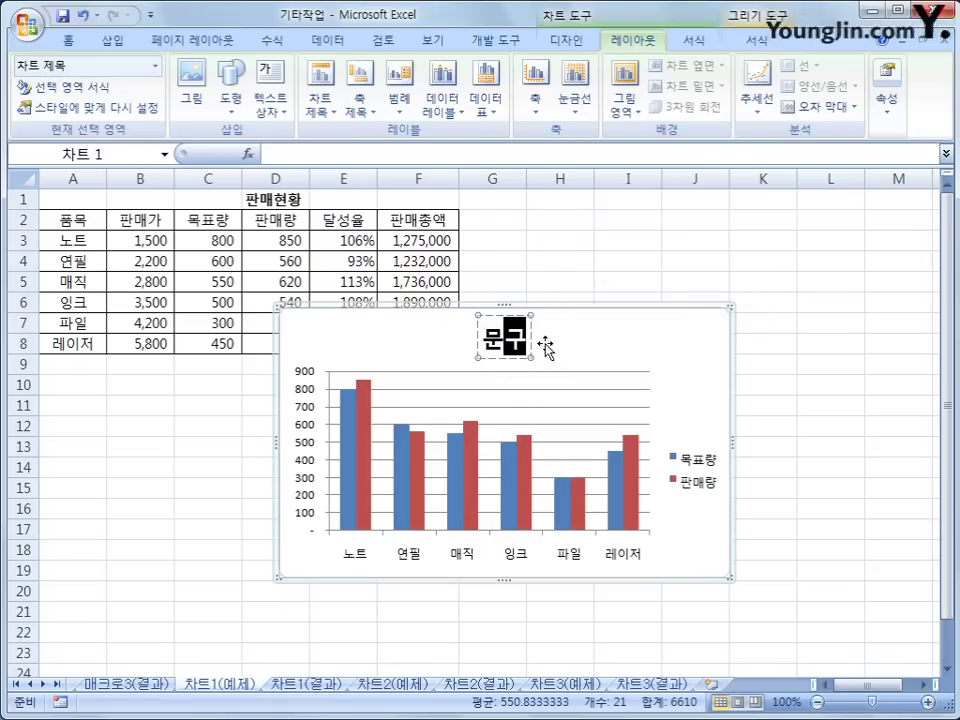
type("판")
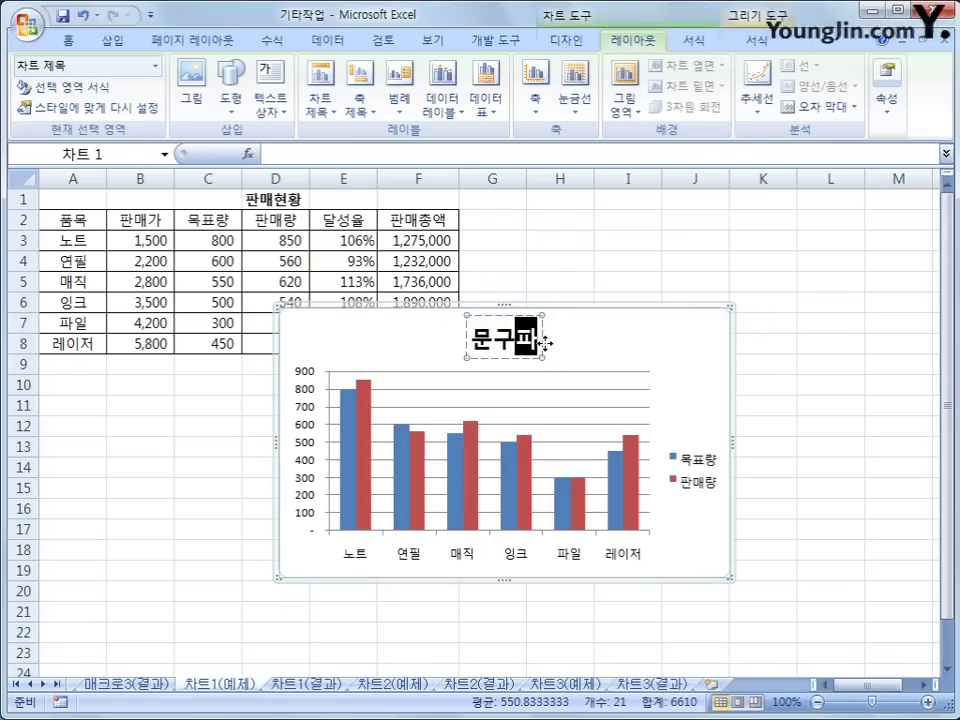
type("매현황")
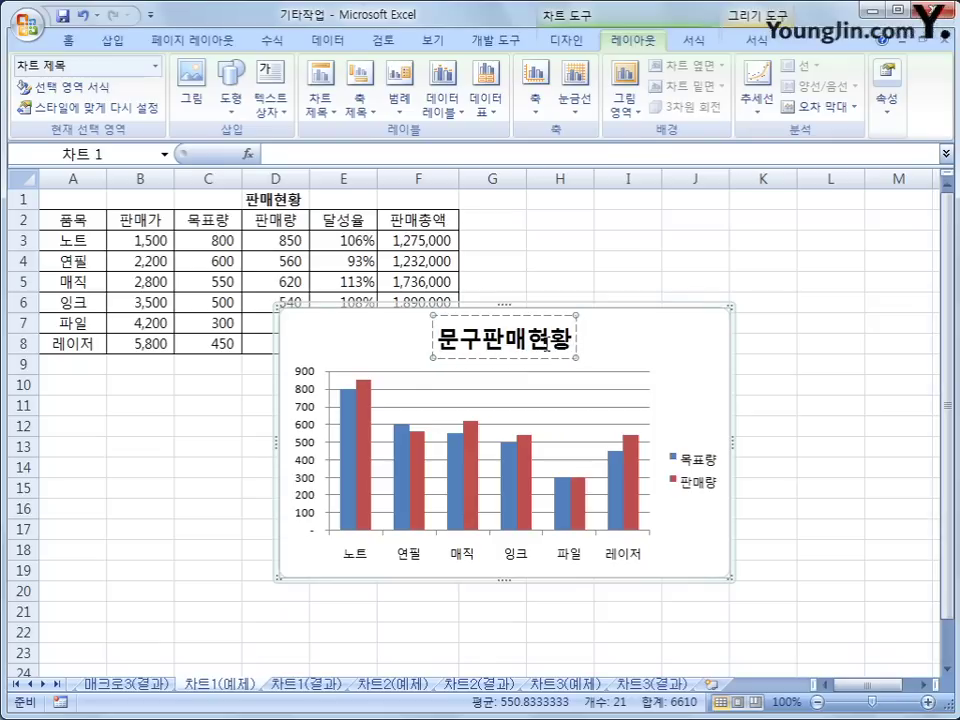
left_click(567, 355)
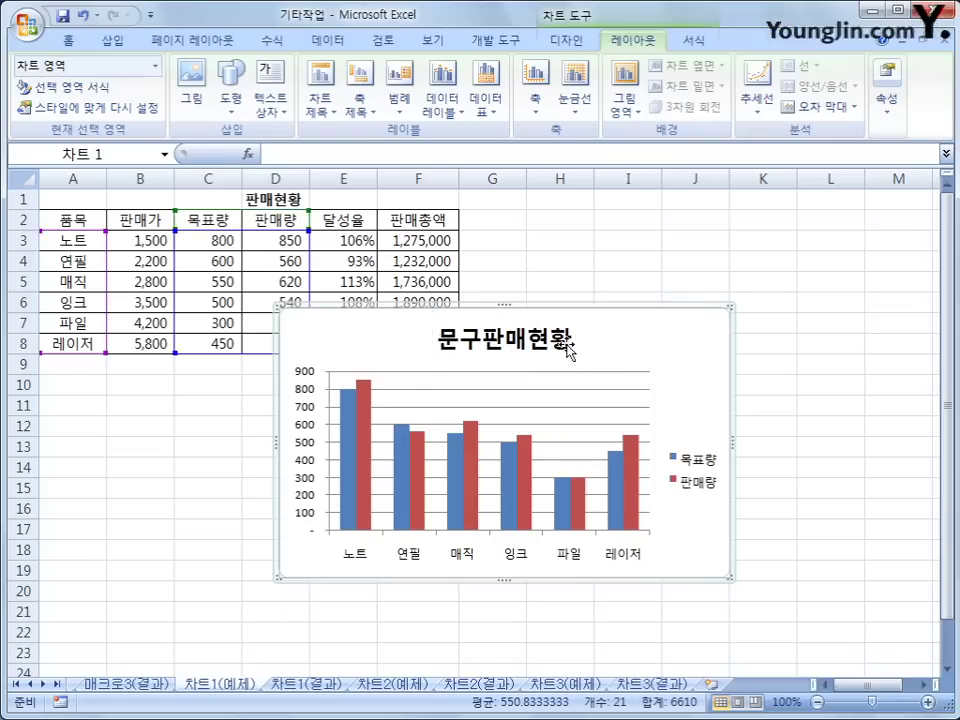
Format the chart title in the 돋움체 font at size 16
left_click(569, 347)
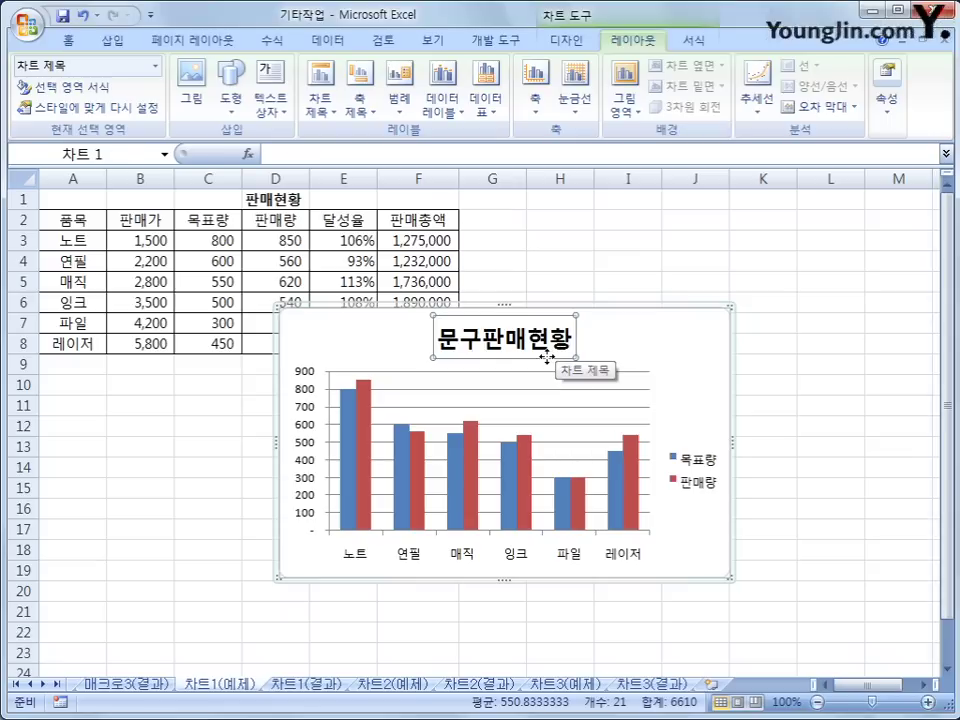
right_click(547, 357)
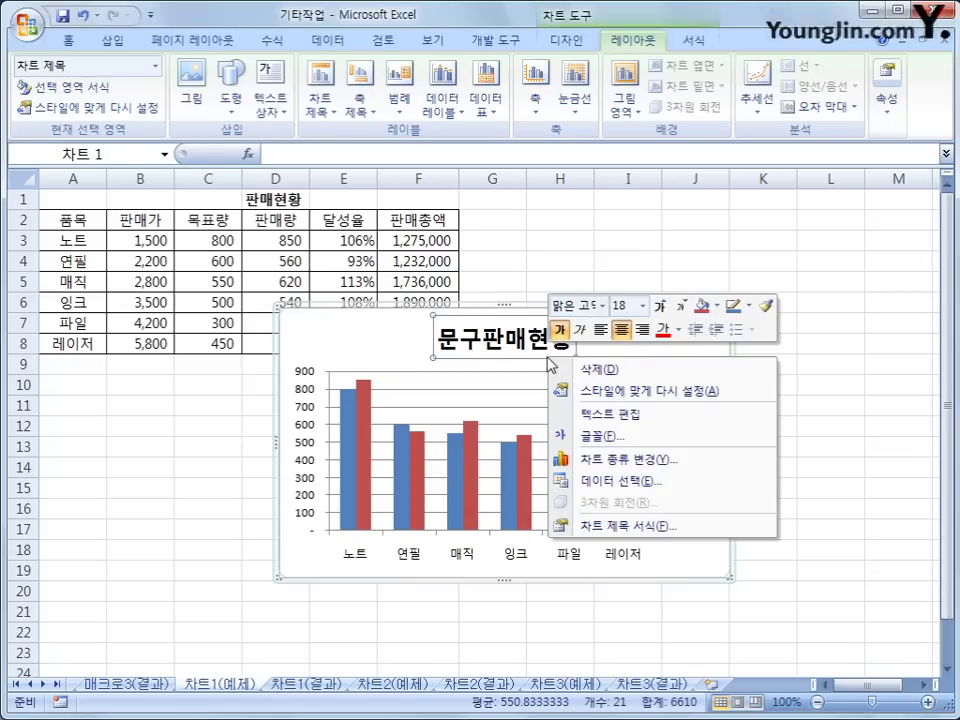
left_click(603, 306)
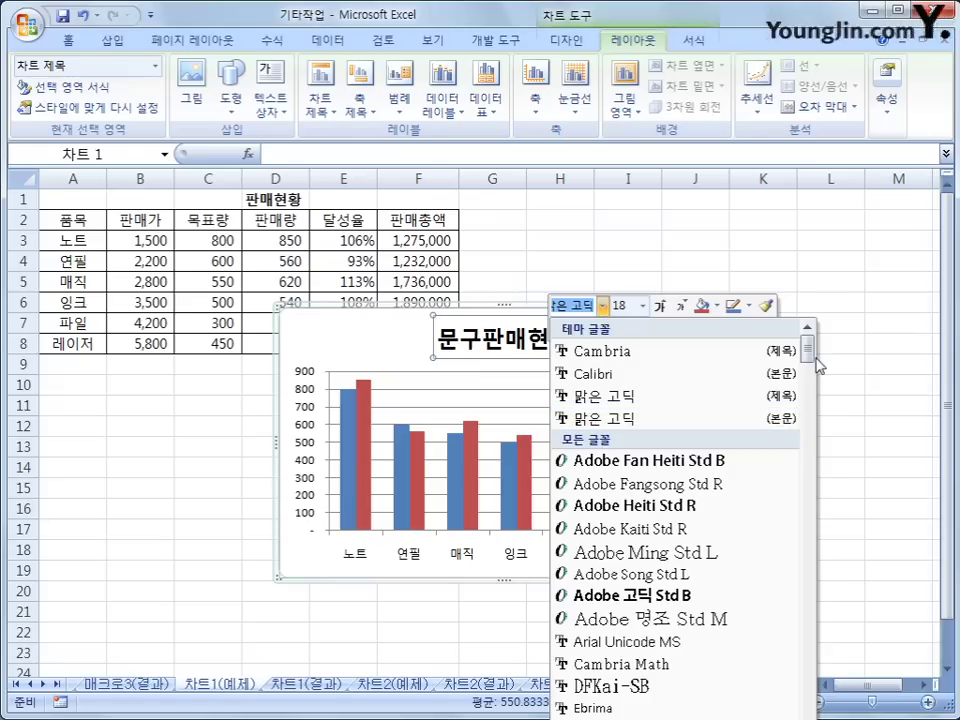
left_click_drag(808, 350, 797, 476)
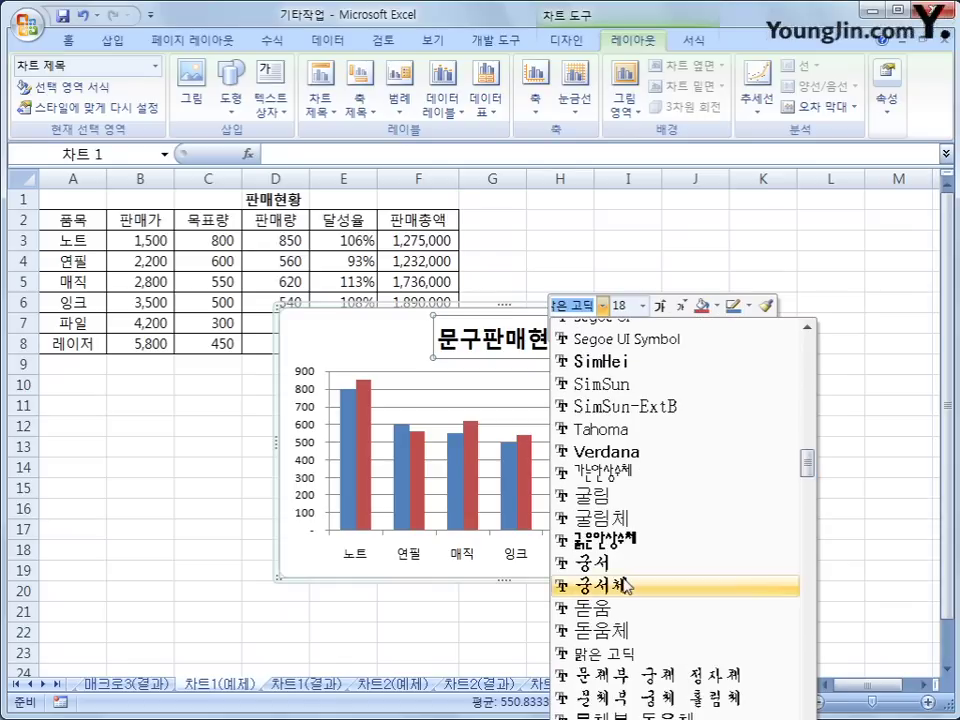
left_click(627, 636)
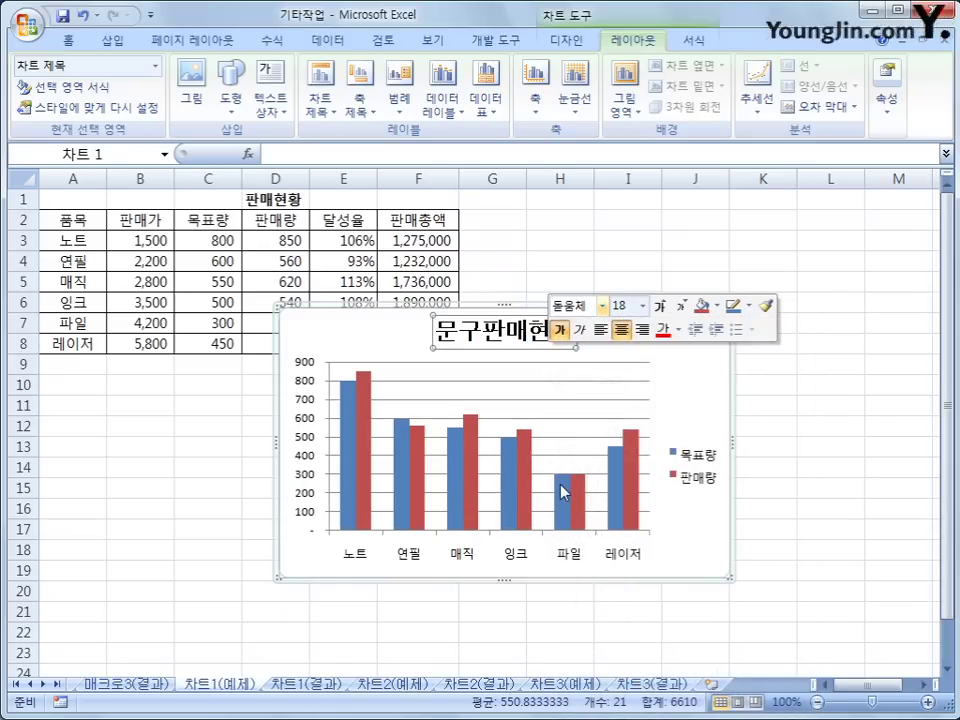
mouse_move(562, 492)
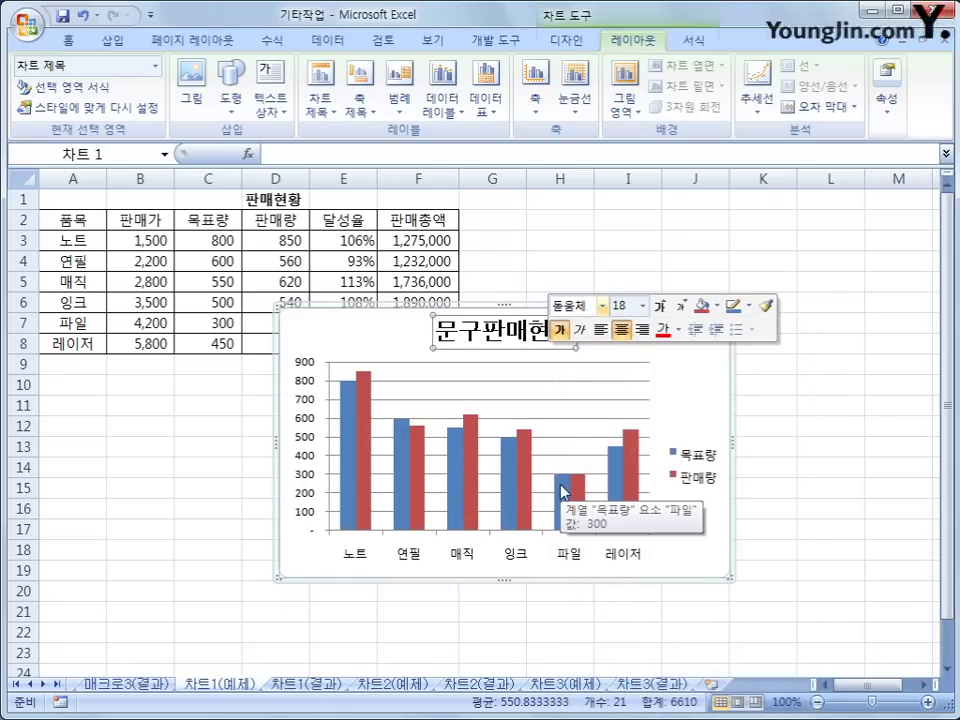
left_click(643, 305)
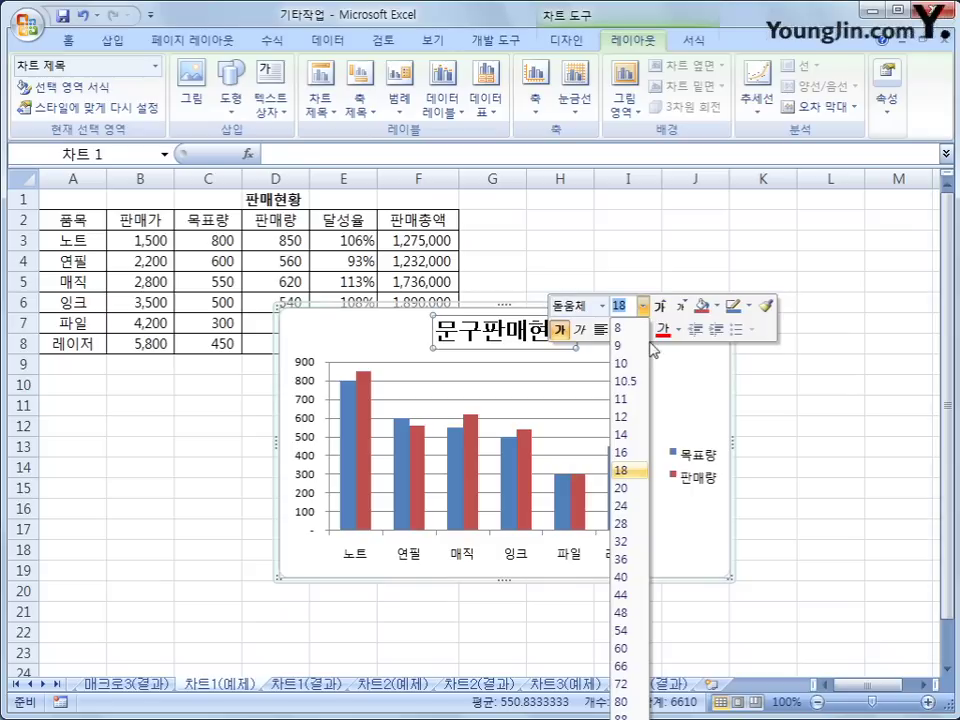
left_click(622, 453)
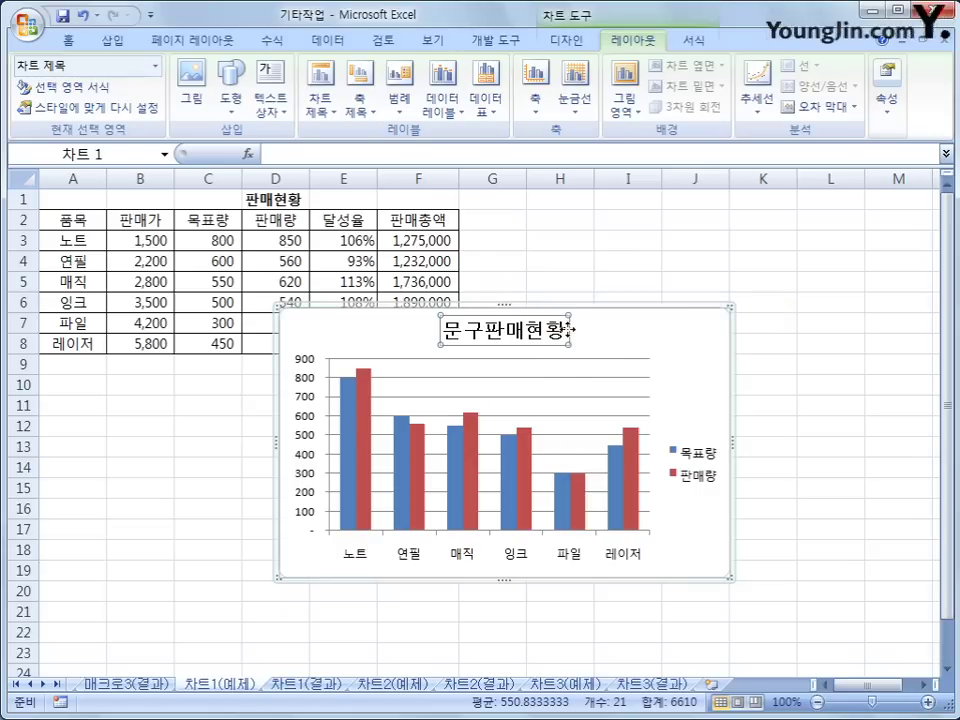
right_click(571, 328)
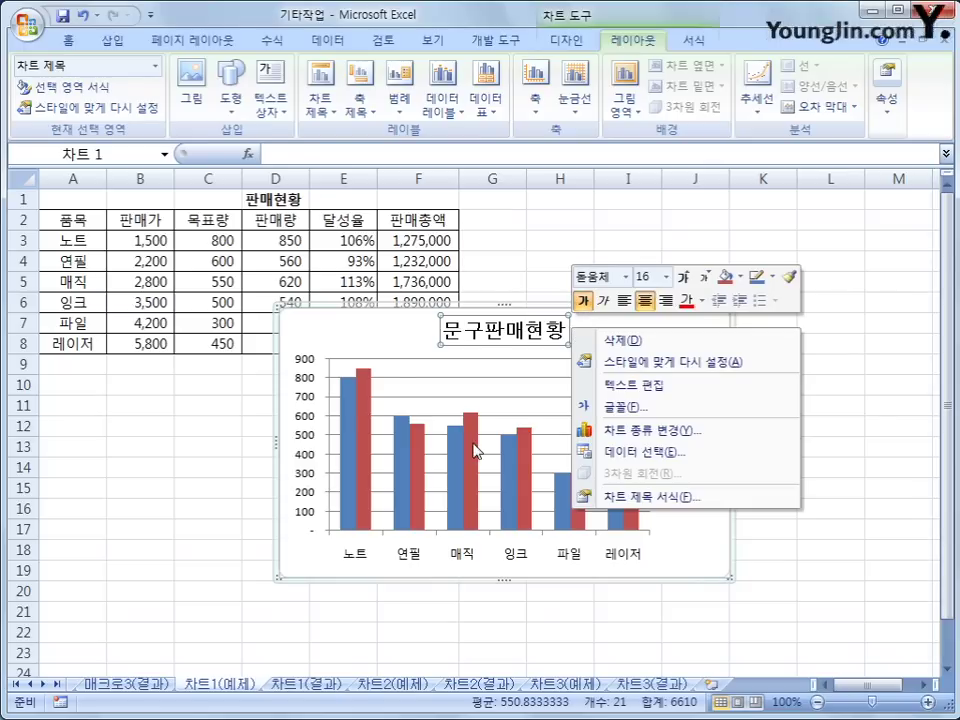
key("Escape")
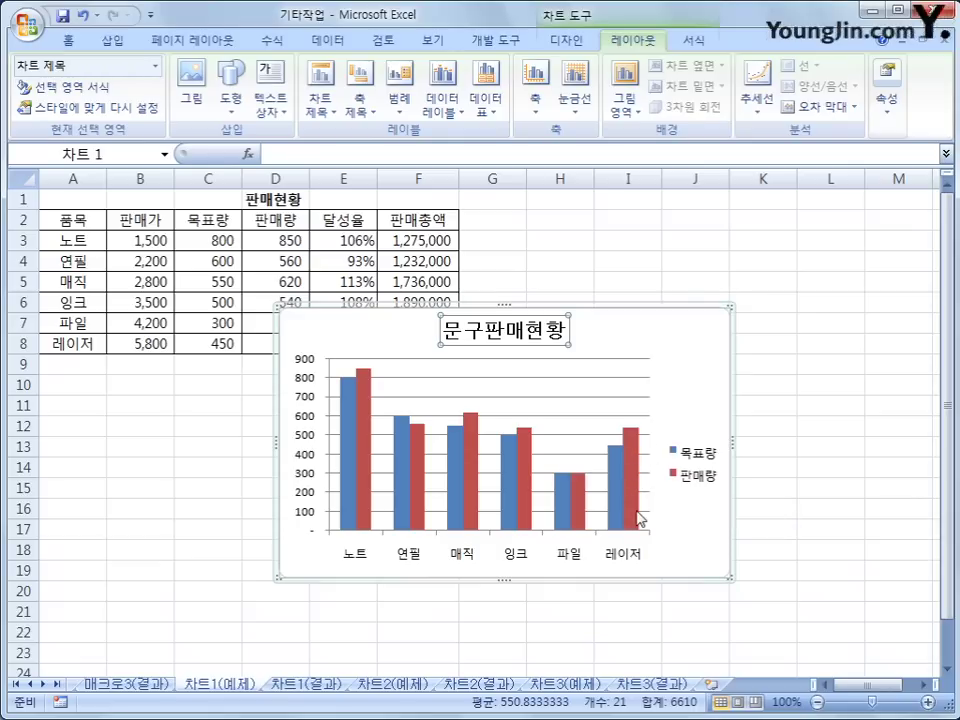
Add a data label to only the 노트 column of the 판매량 series
mouse_move(638, 517)
left_click(367, 476)
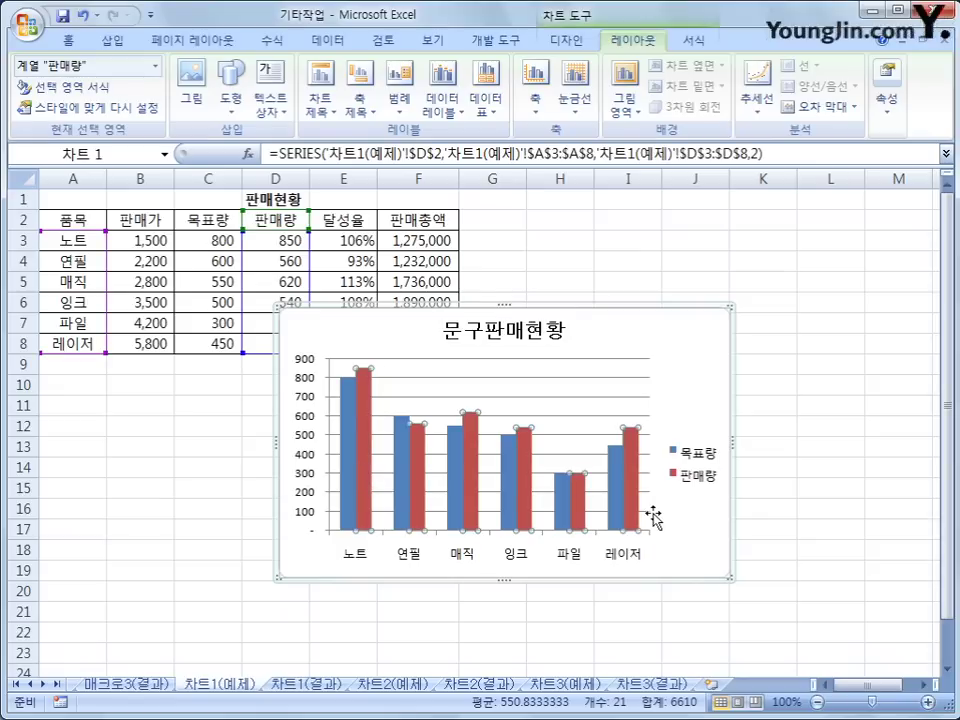
left_click(368, 446)
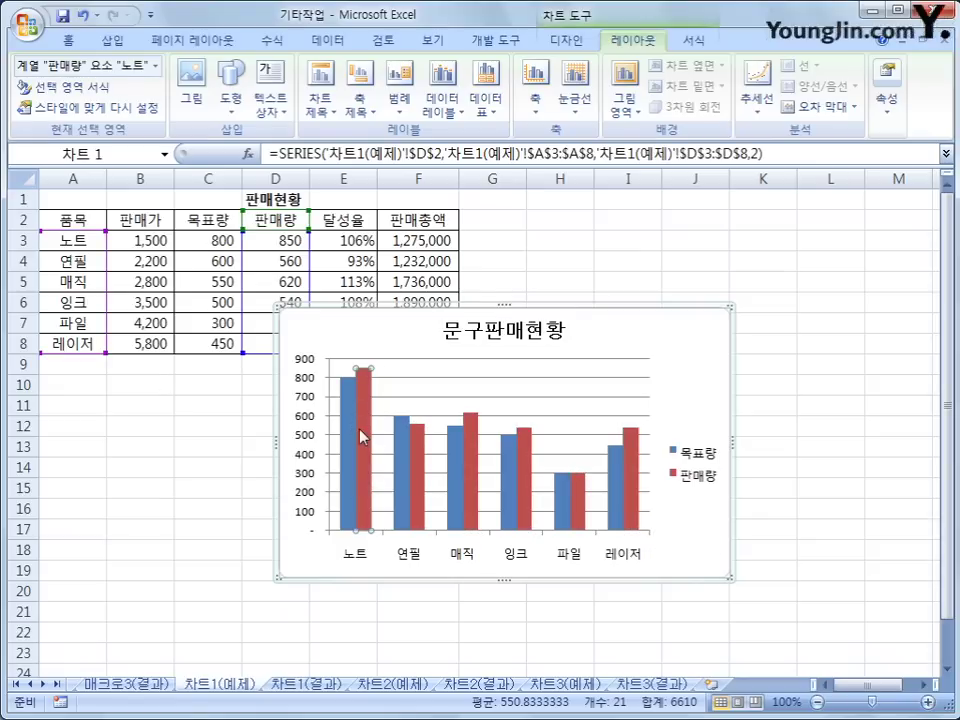
mouse_move(366, 437)
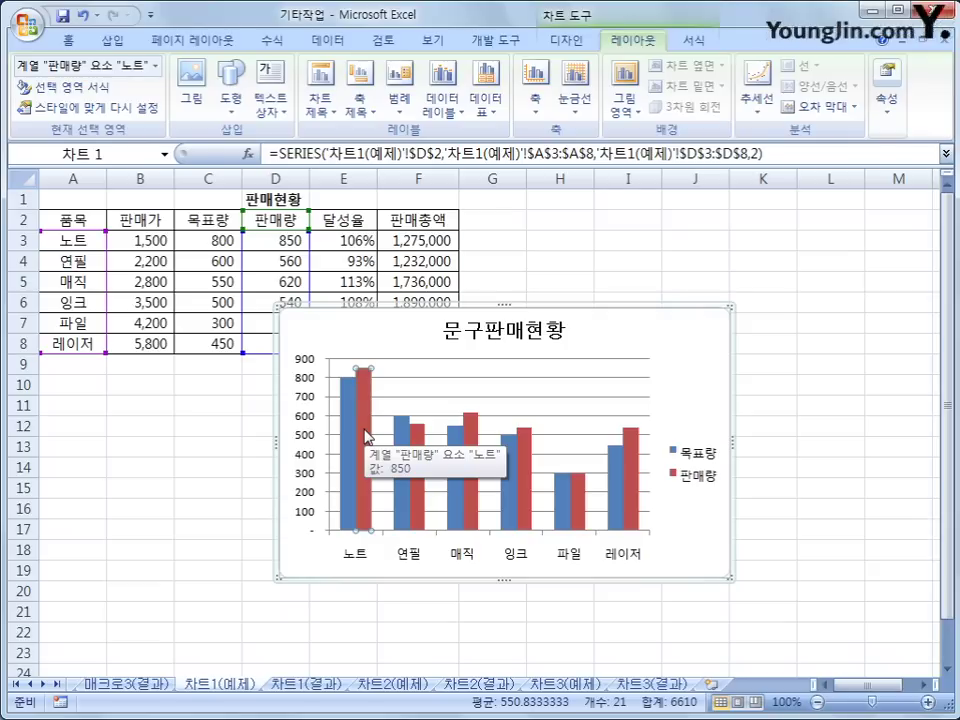
right_click(366, 437)
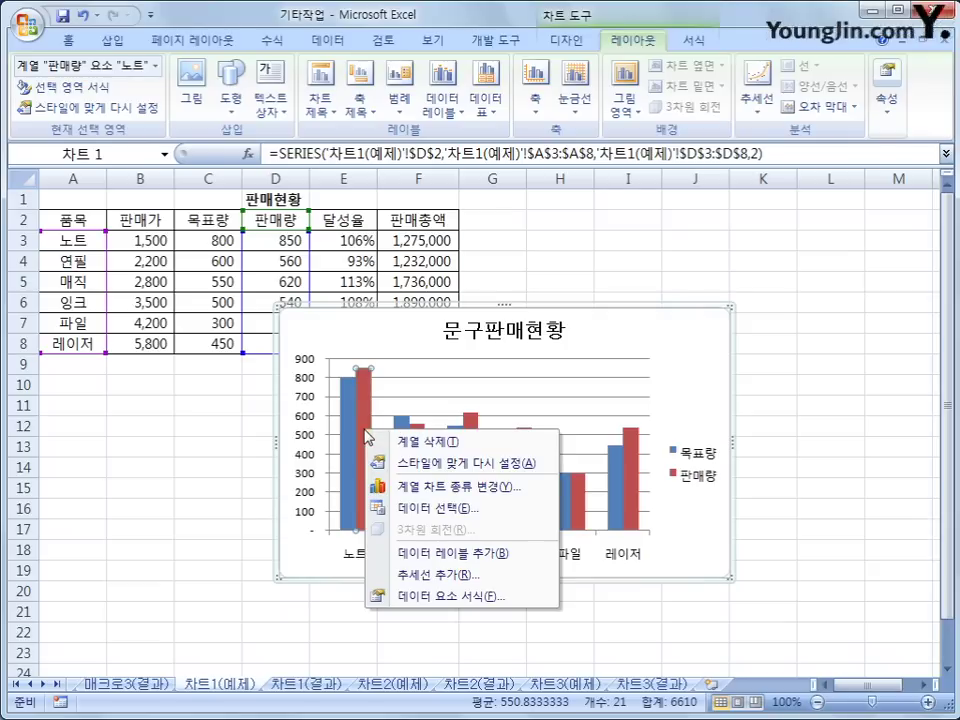
left_click(506, 553)
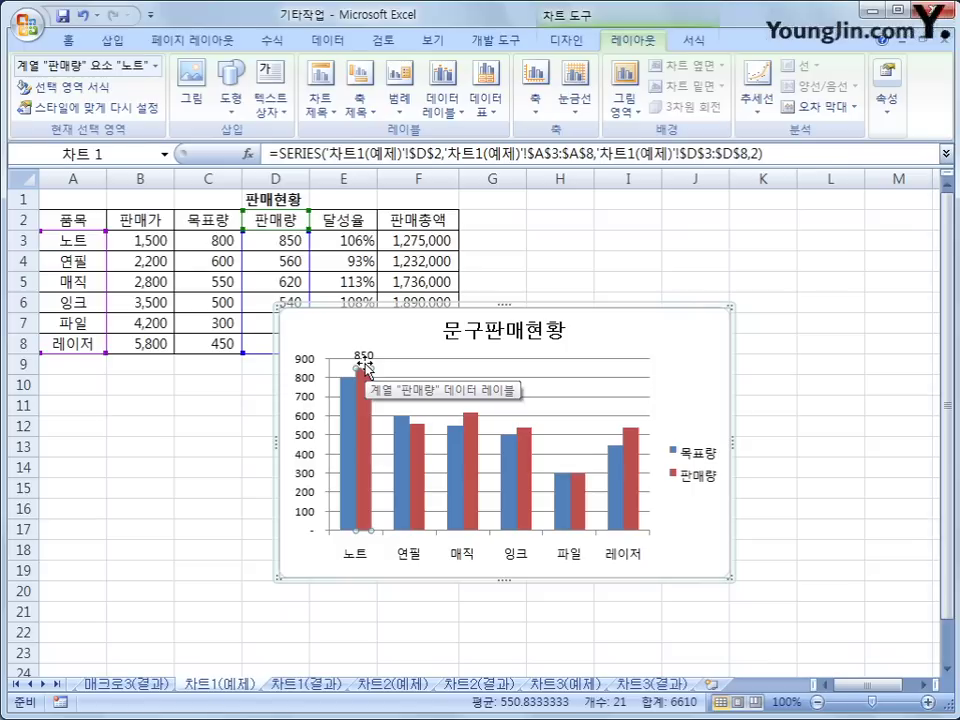
Apply the outer (바깥쪽) shadow preset offset diagonally to the bottom right to the chart area of the 문구판매현황 chart
left_click(652, 340)
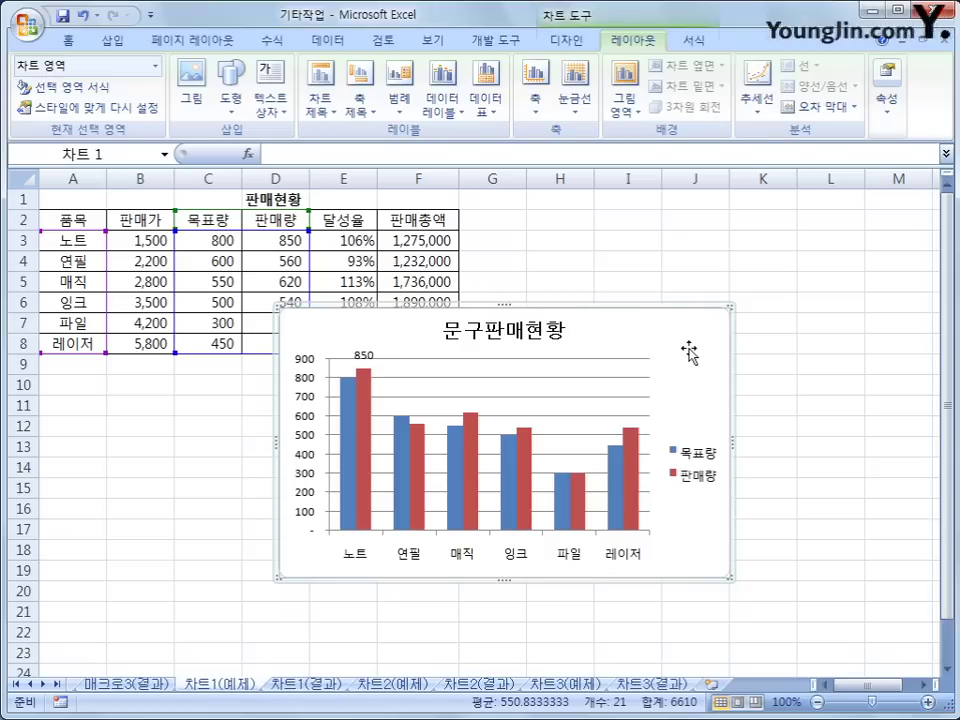
right_click(600, 334)
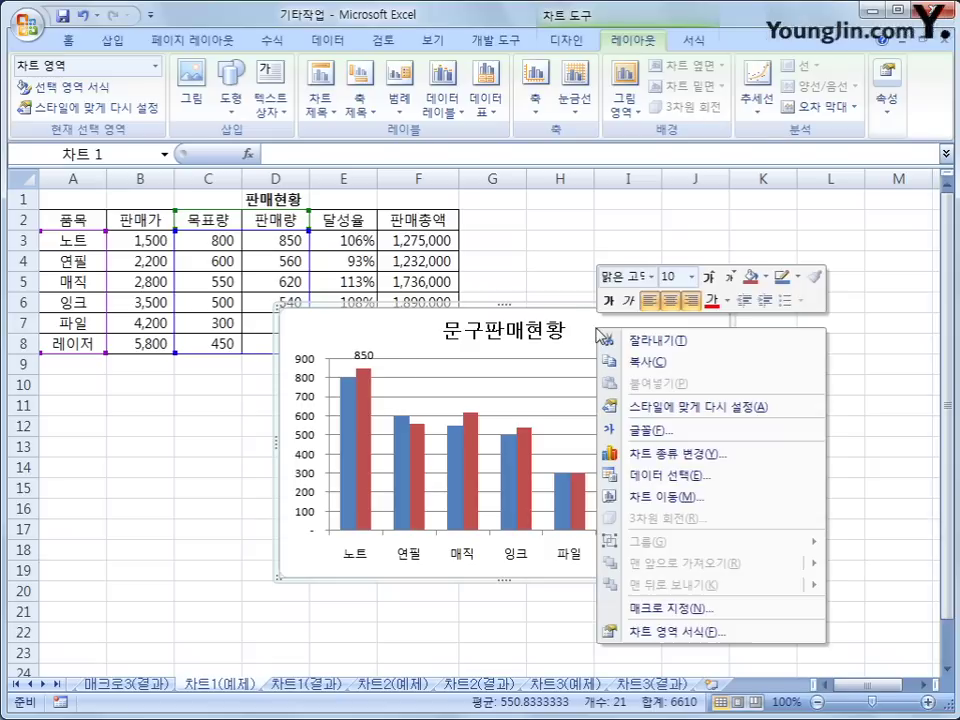
left_click(757, 633)
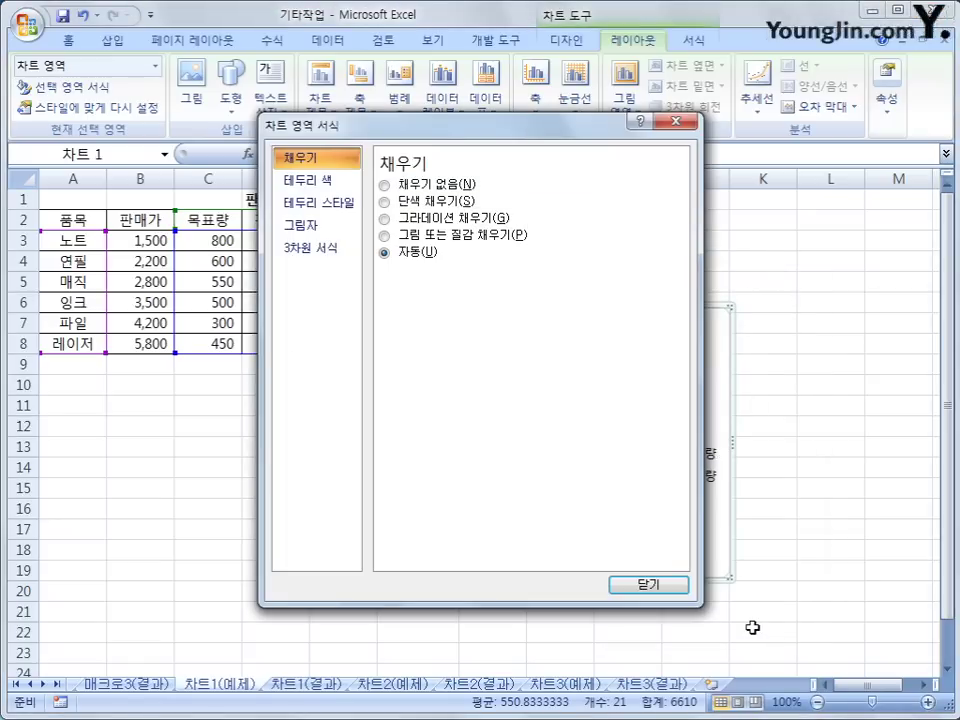
left_click(342, 229)
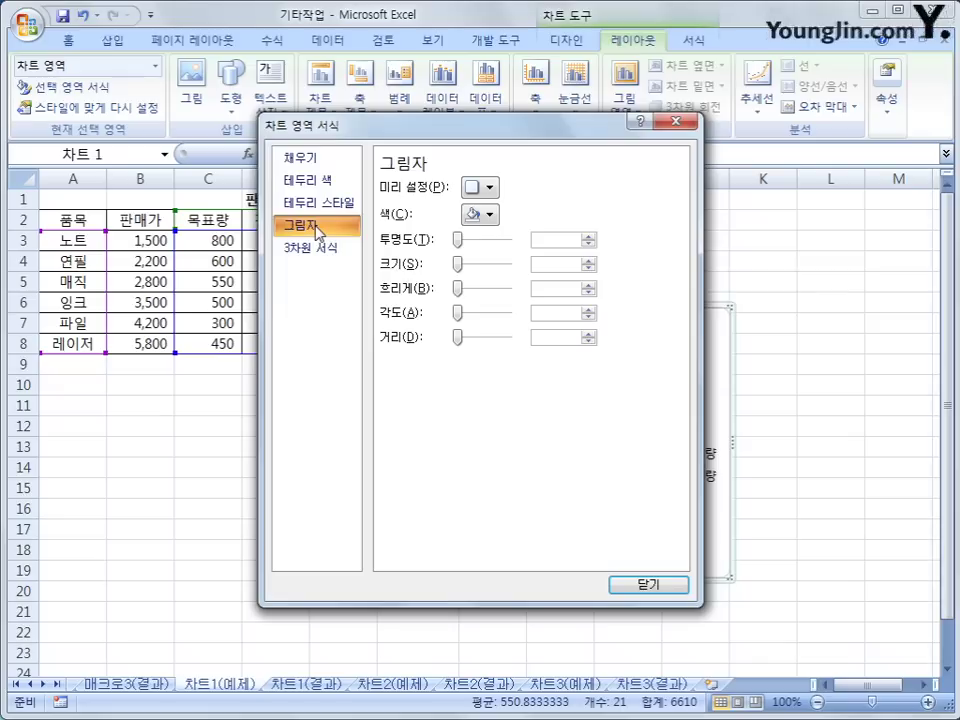
left_click(490, 187)
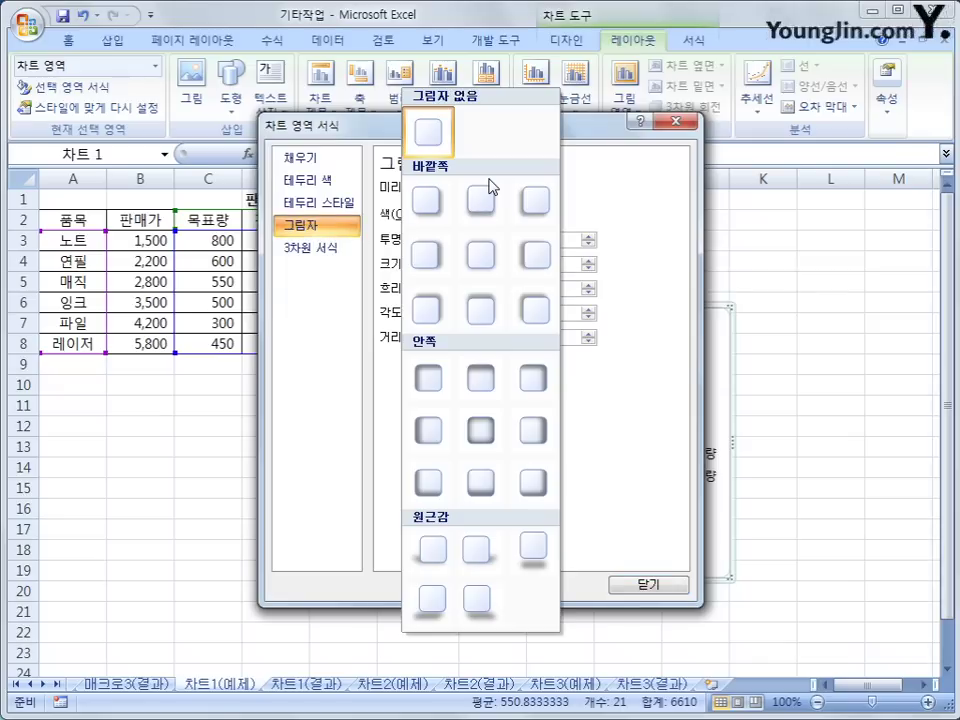
left_click(426, 213)
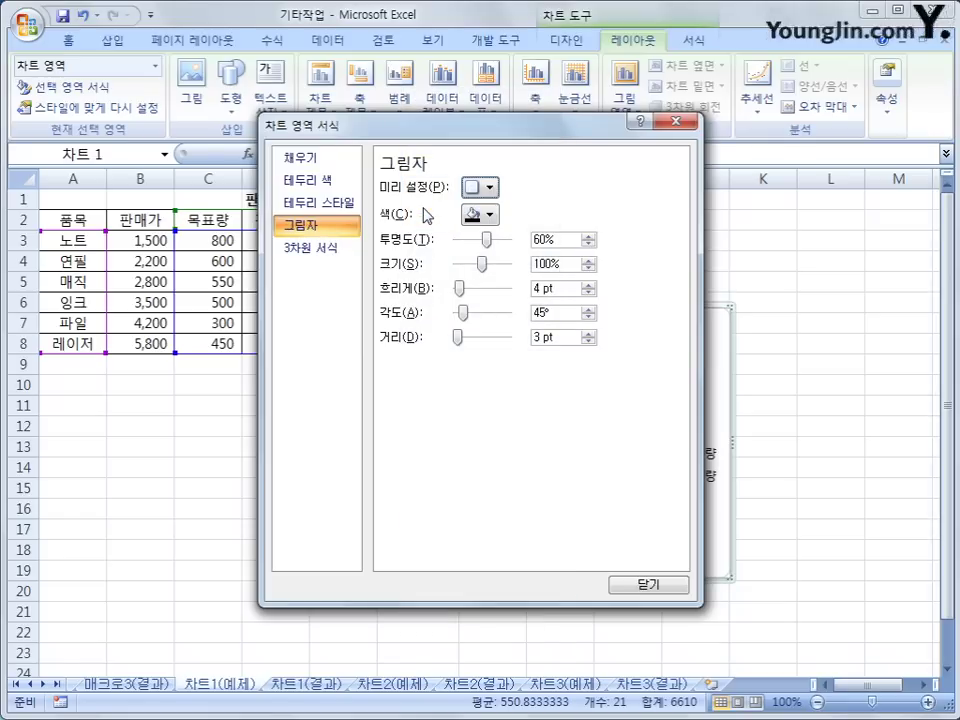
Give the chart area border rounded corners (둥근 모서리) and close the chart area formatting
left_click(354, 205)
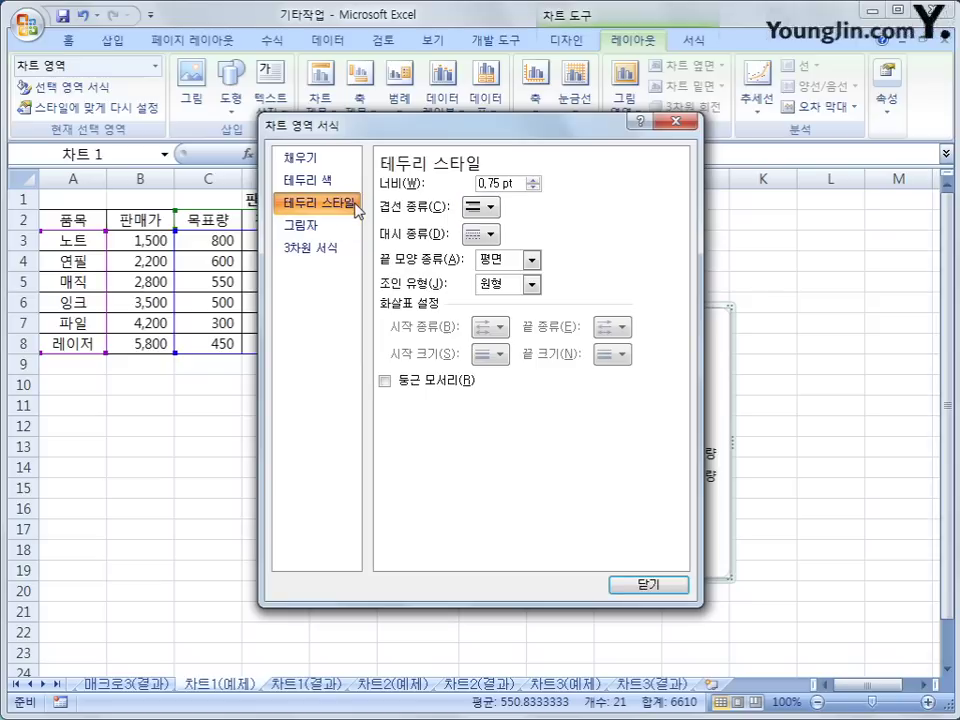
left_click(452, 382)
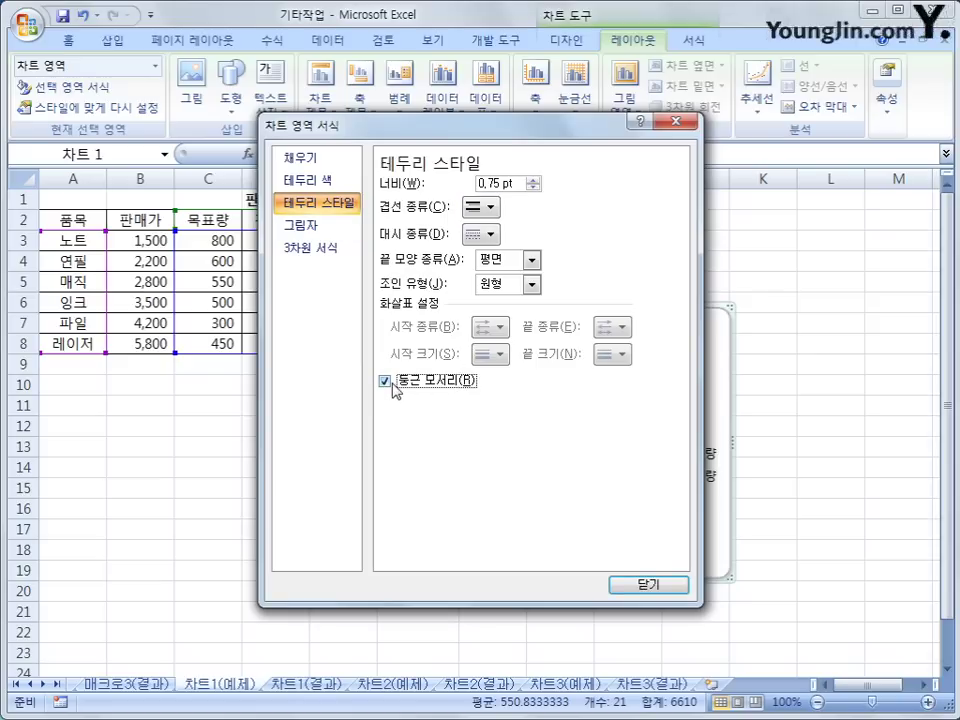
left_click(628, 586)
left_click(830, 535)
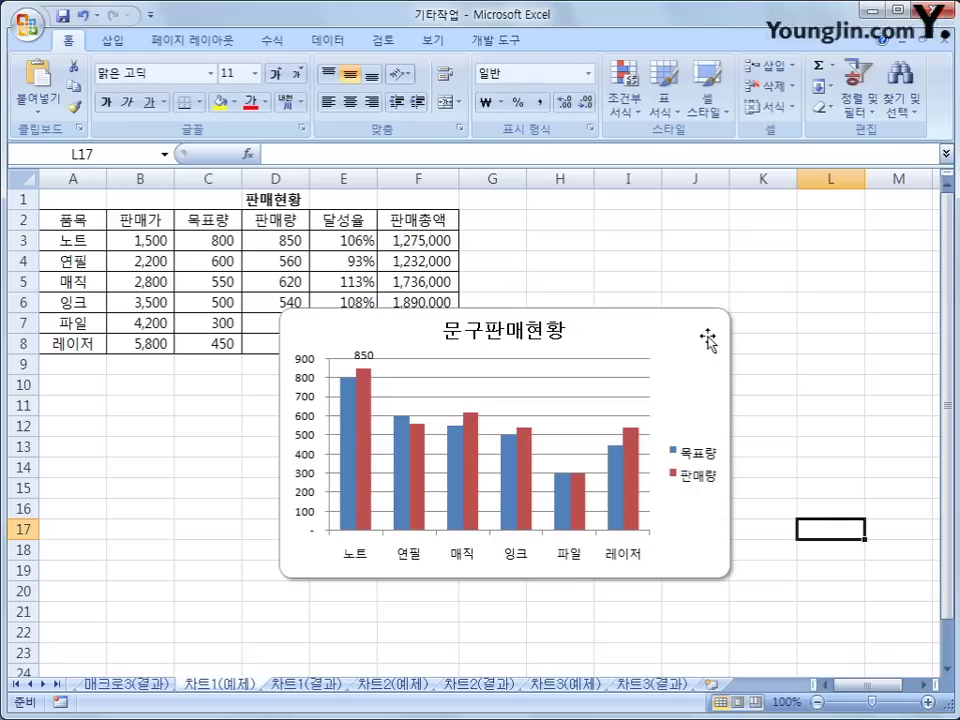
Move the chart below the data table and enlarge it to cover the range A10:H28
left_click_drag(707, 337, 465, 403)
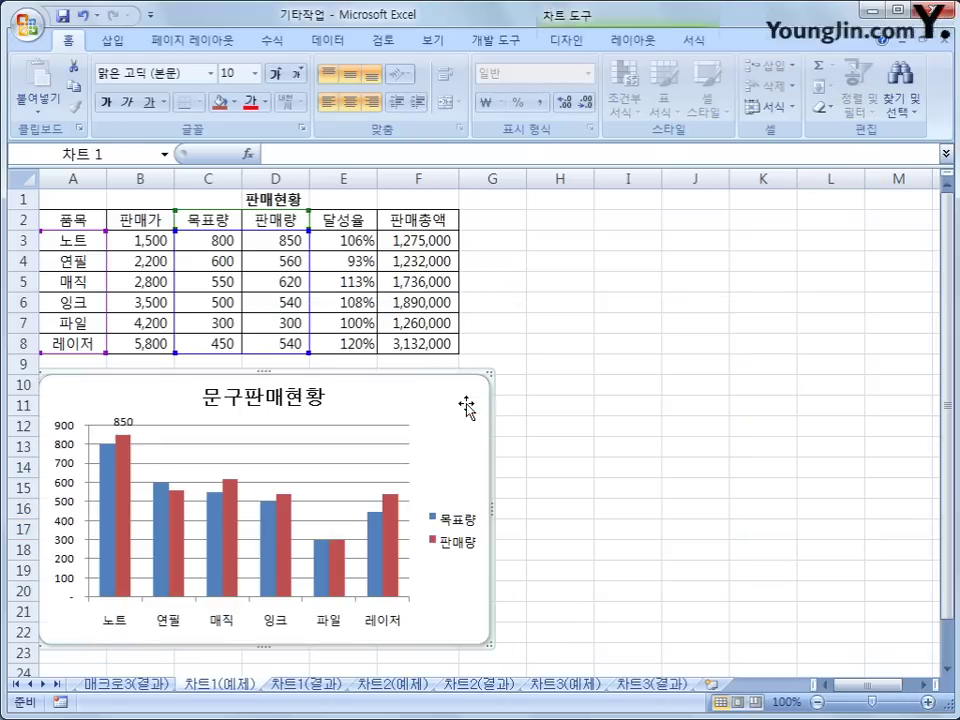
scroll(526, 484, "down", 3)
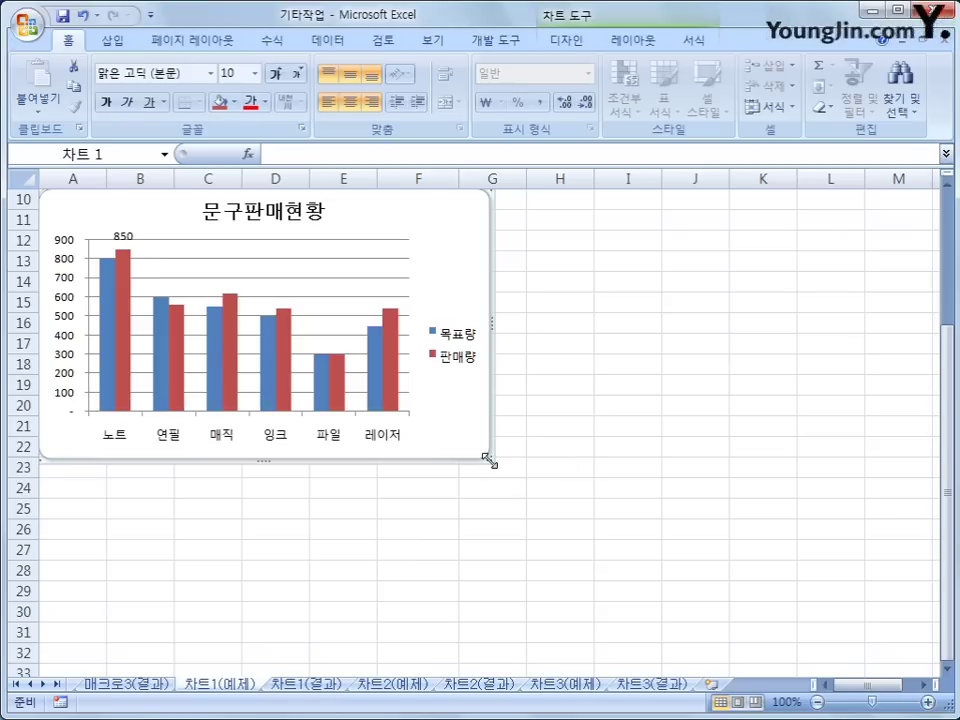
left_click_drag(490, 458, 586, 578)
scroll(662, 568, "up", 1)
left_click(664, 568)
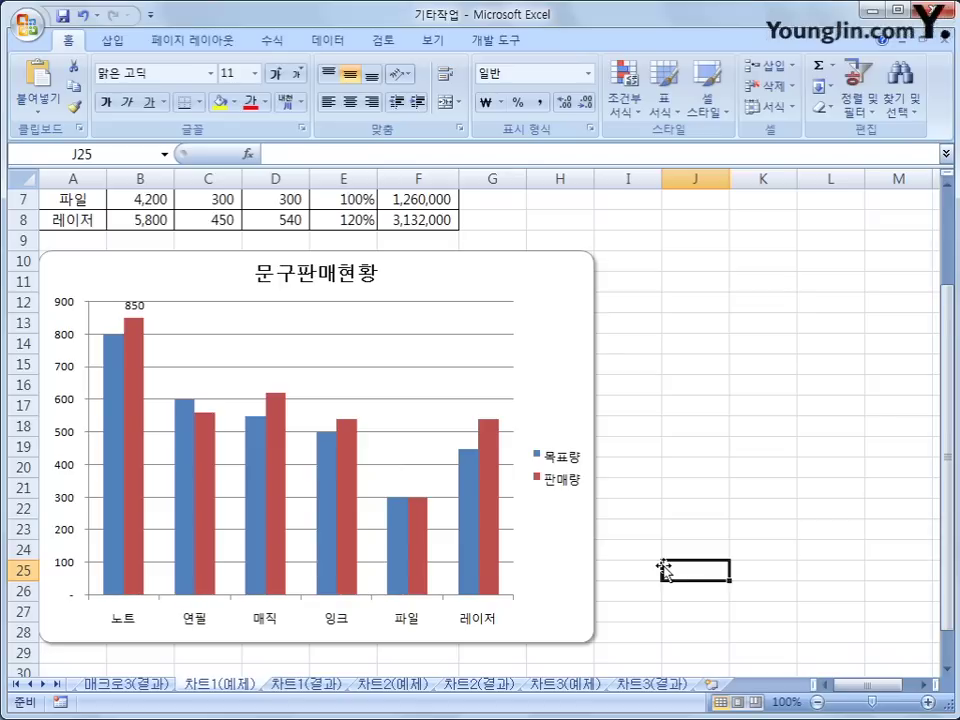
Go to the 차트2(예제) sheet and examine its chart against the 3학년 and 4학년 data in D3:E8
left_click(393, 684)
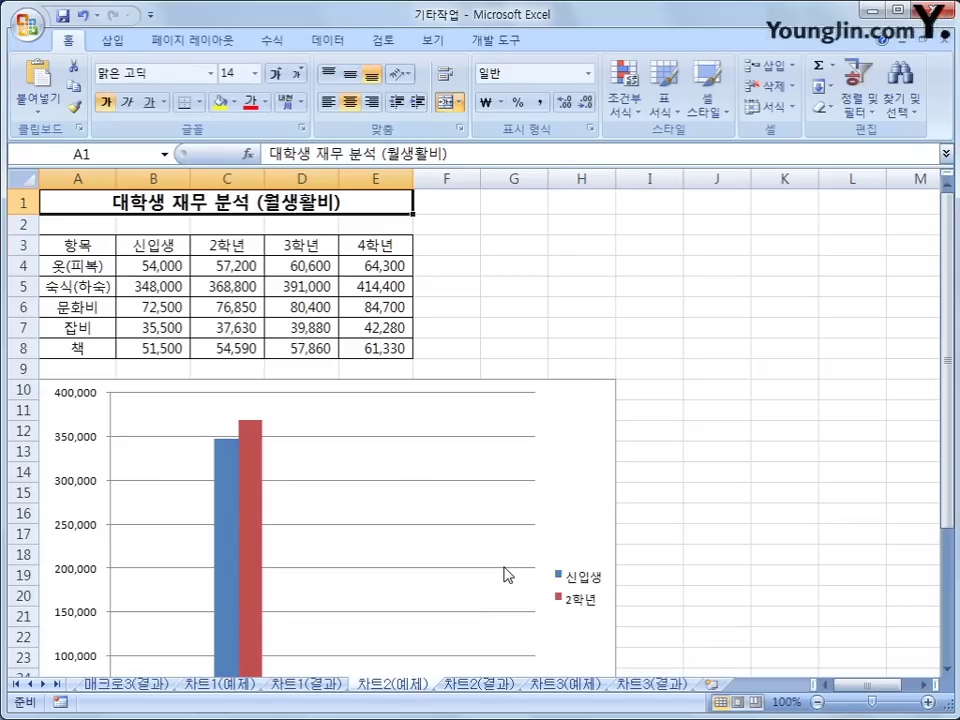
scroll(508, 566, "down", 2)
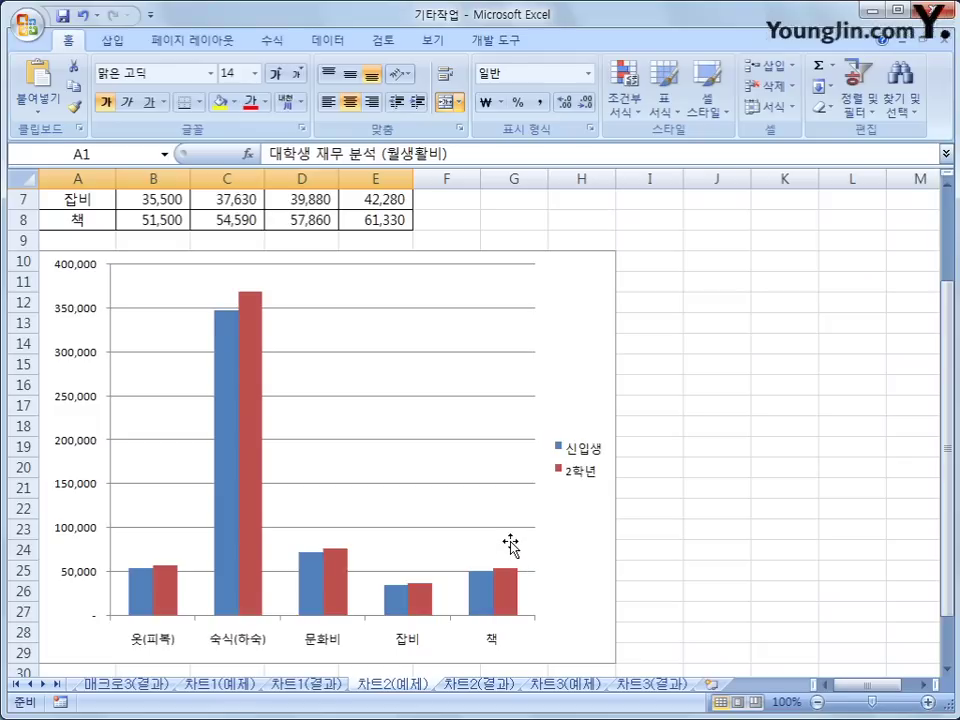
scroll(510, 545, "up", 1)
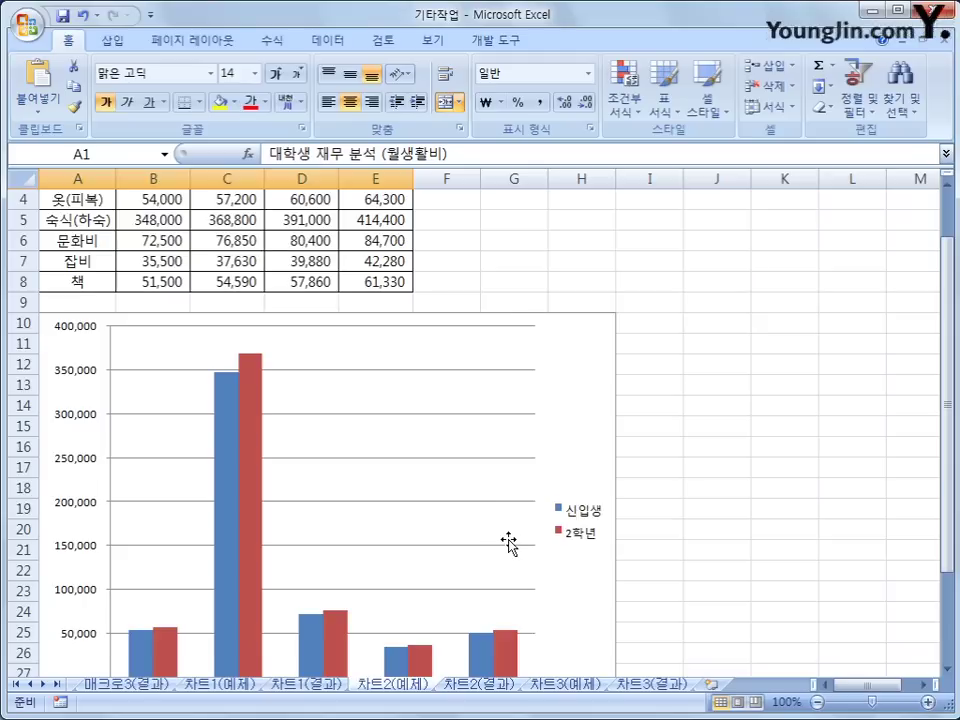
scroll(450, 510, "up", 1)
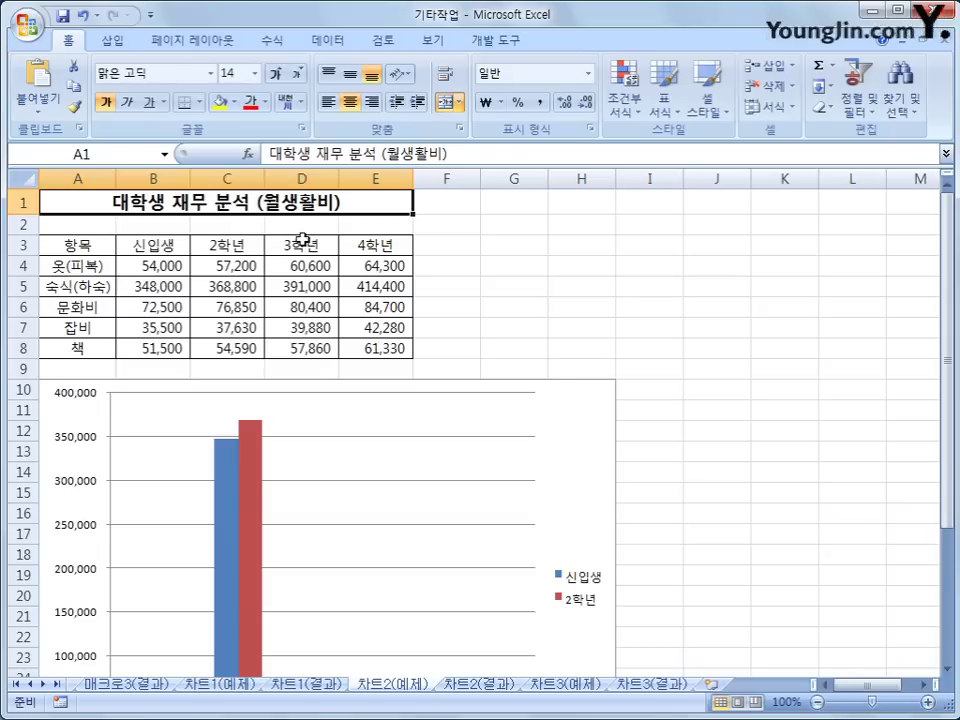
left_click_drag(302, 244, 371, 343)
scroll(368, 345, "down", 1)
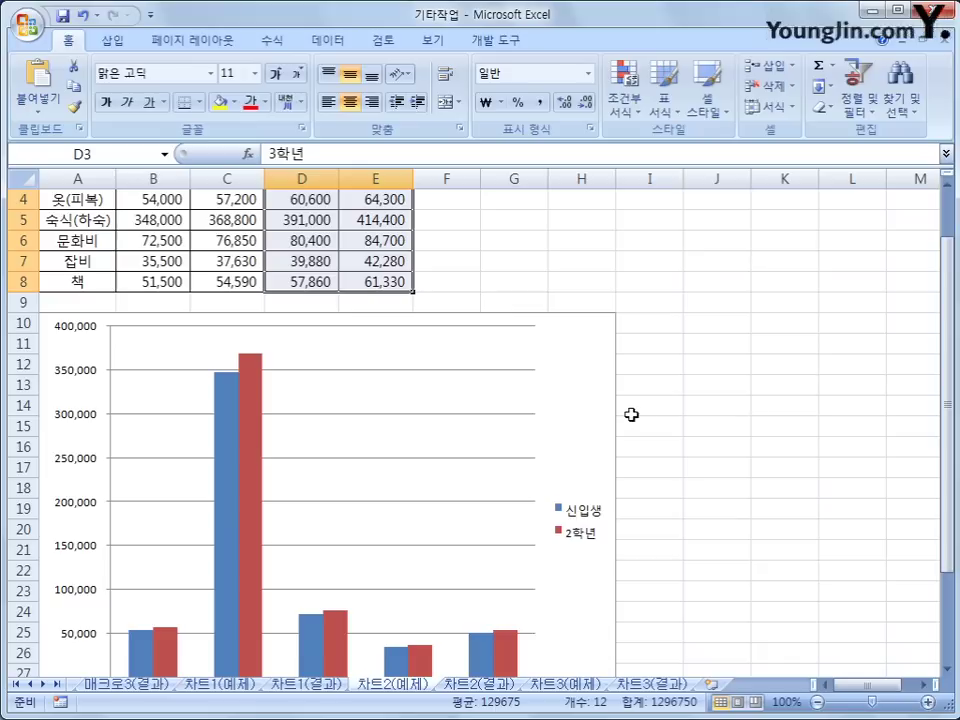
left_click(551, 354)
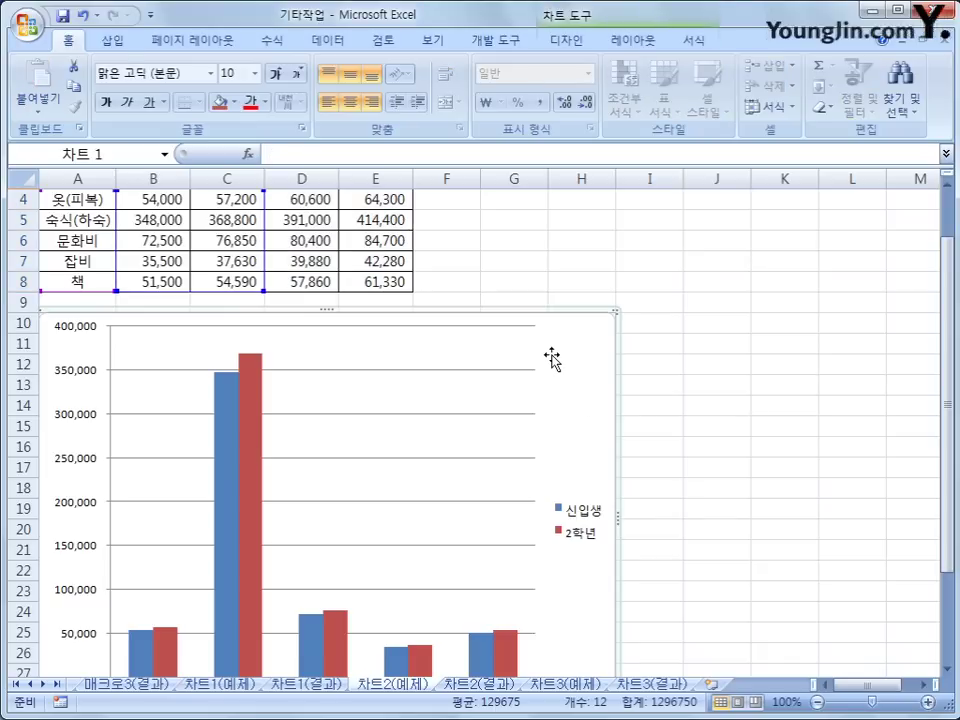
right_click(553, 356)
left_click(718, 330)
left_click(553, 330)
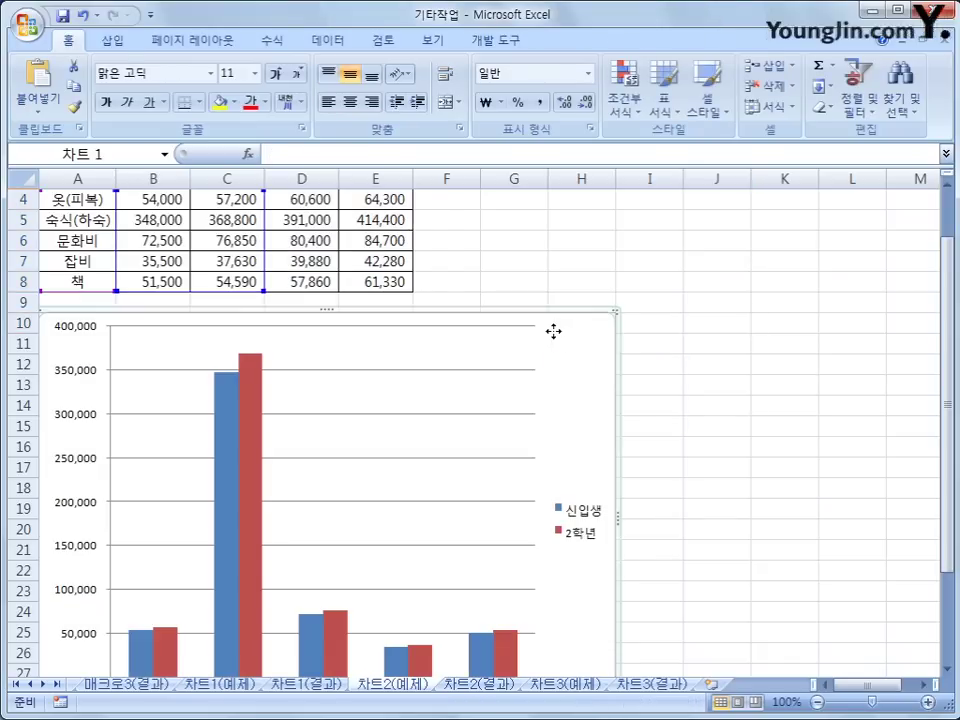
right_click(553, 332)
left_click(553, 382)
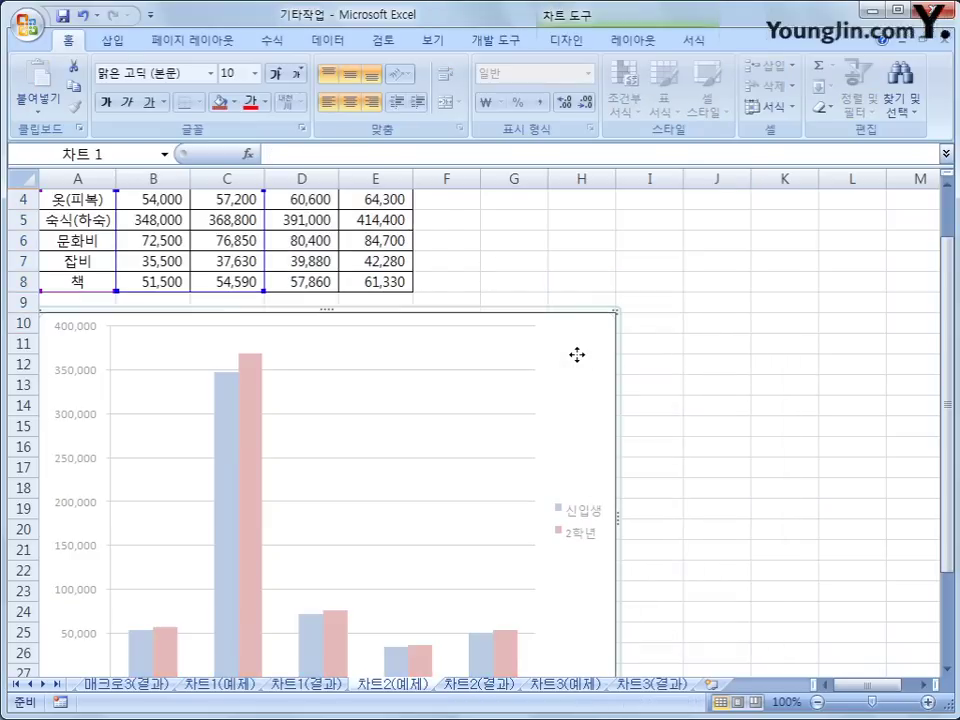
right_click(578, 357)
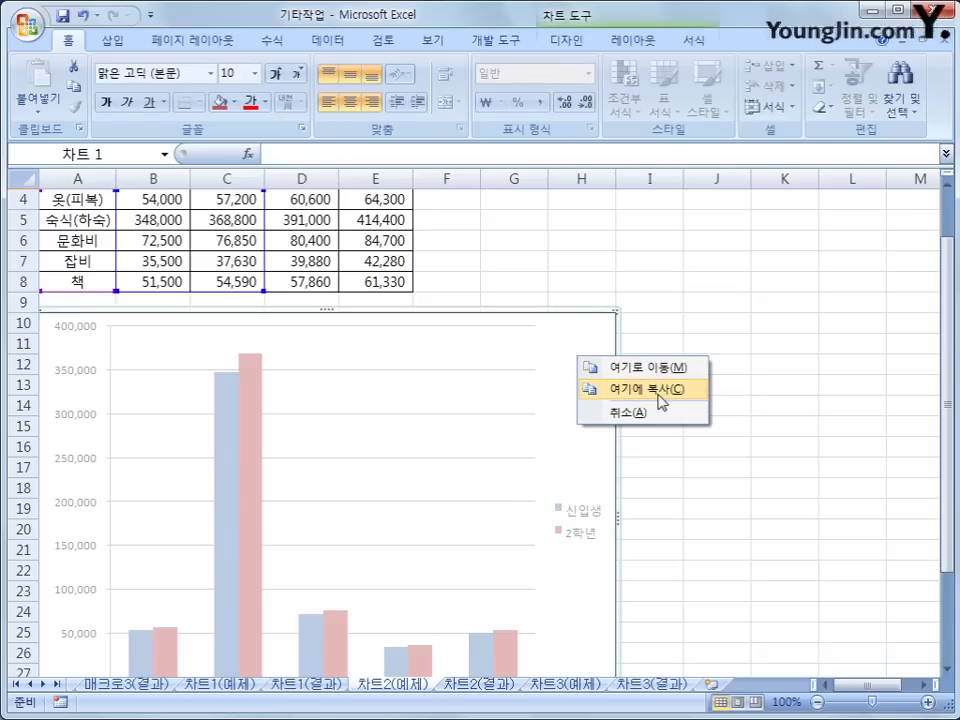
left_click(716, 281)
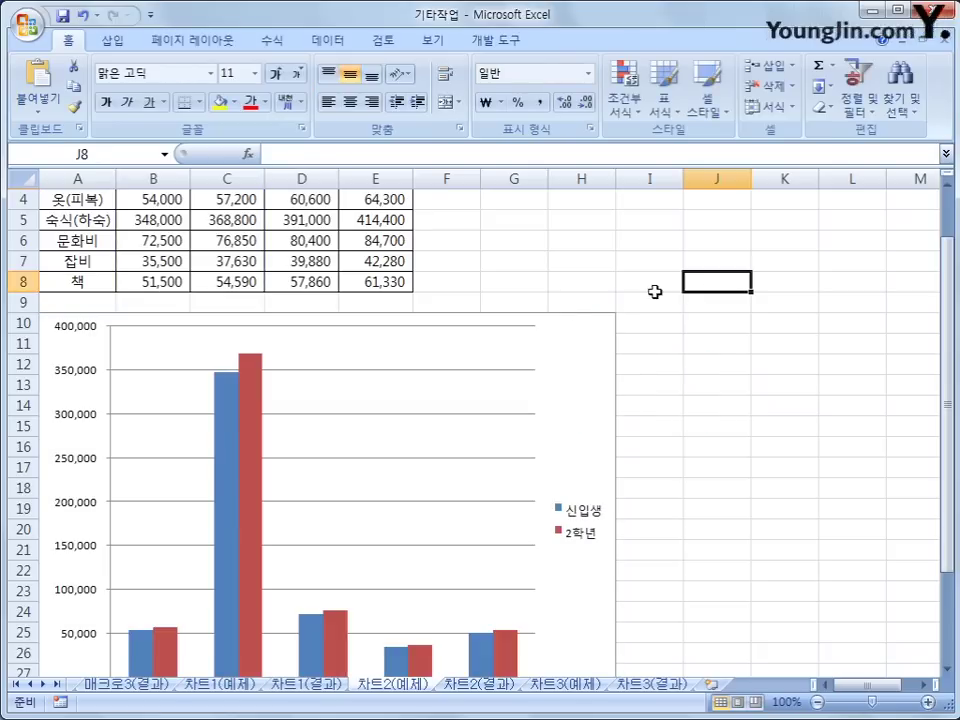
Change the chart's source data range to A3:E8 so the 3학년 and 4학년 series are included
left_click(581, 337)
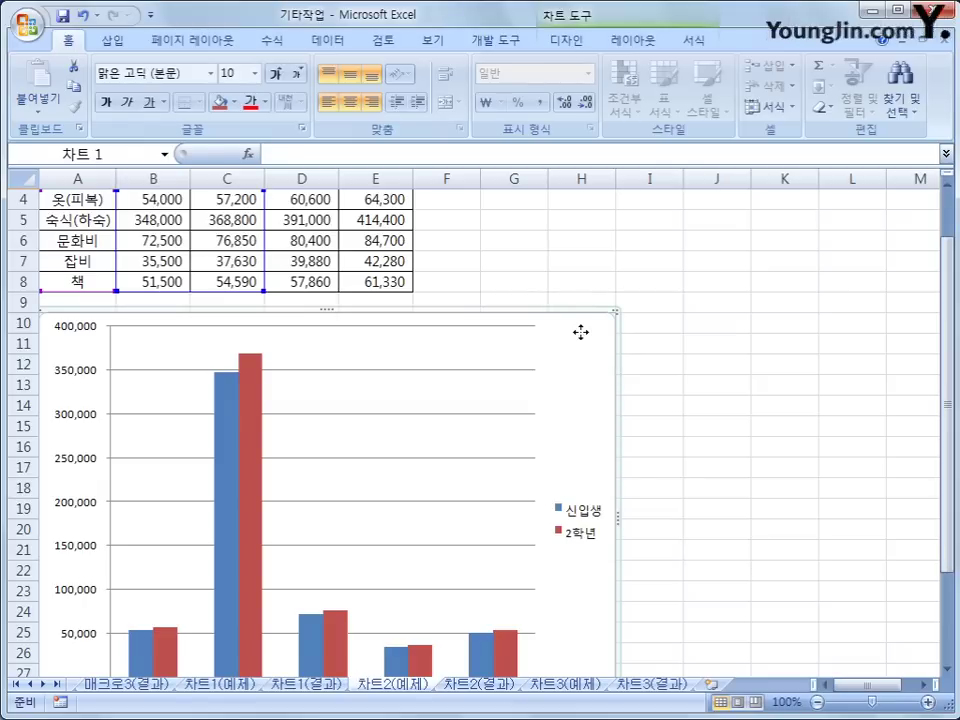
right_click(582, 338)
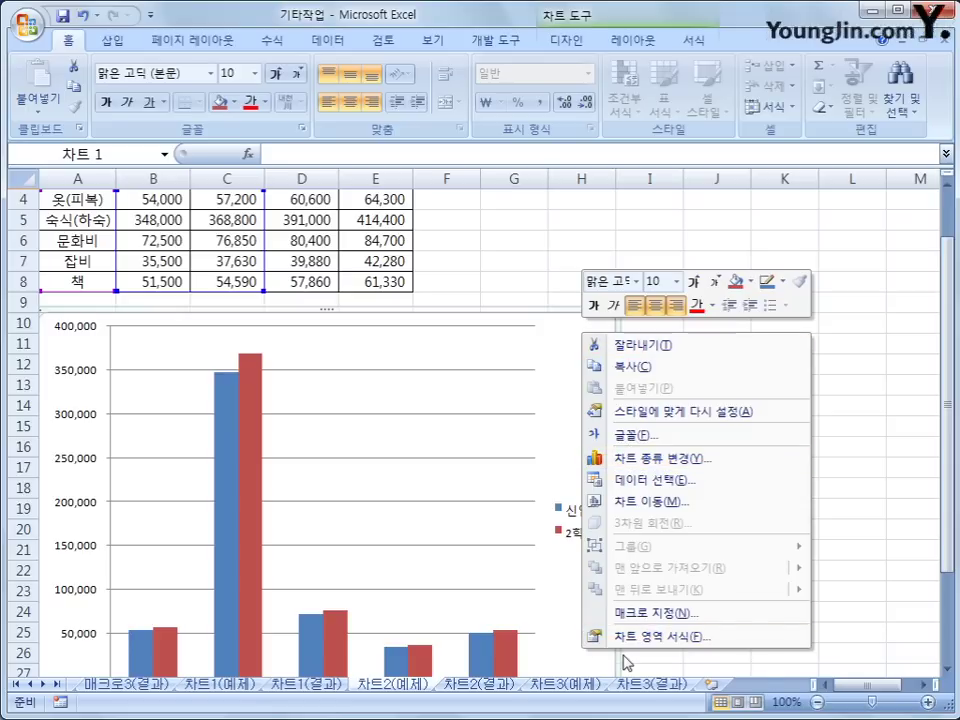
left_click(692, 482)
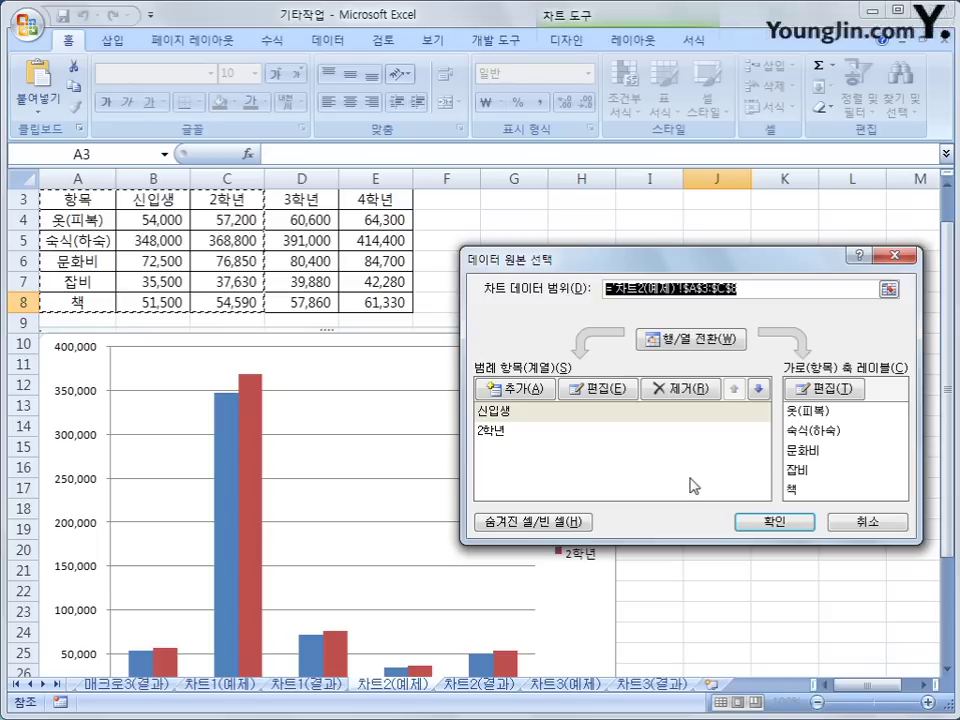
key("Delete")
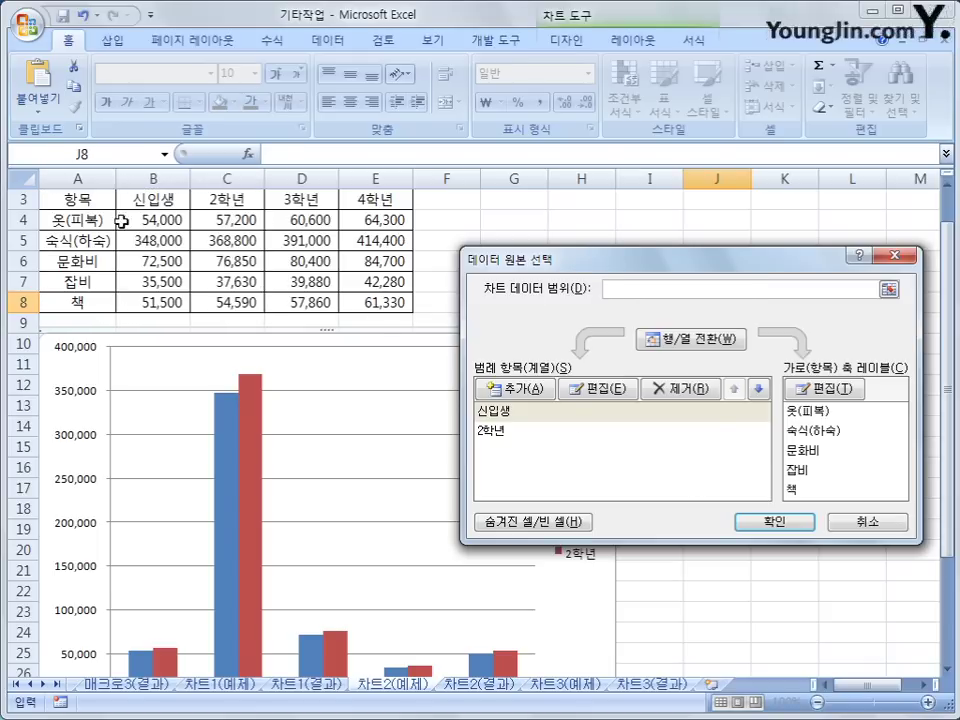
left_click_drag(88, 190, 356, 300)
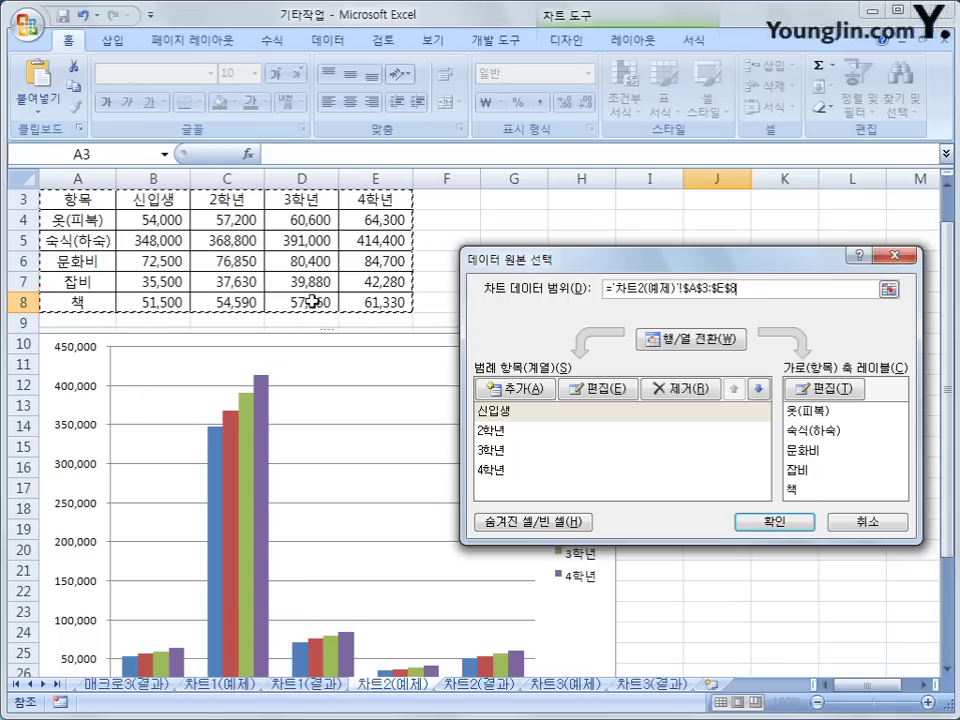
left_click(752, 522)
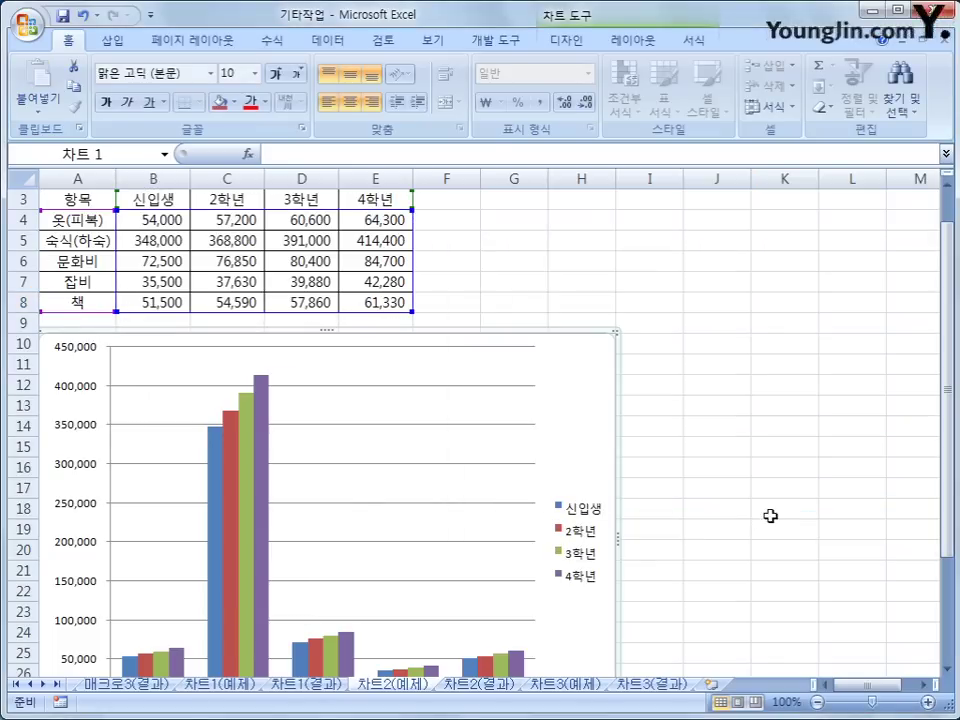
Add a title above the chart's plot area reading 대학생 재무 분석
scroll(769, 516, "down", 2)
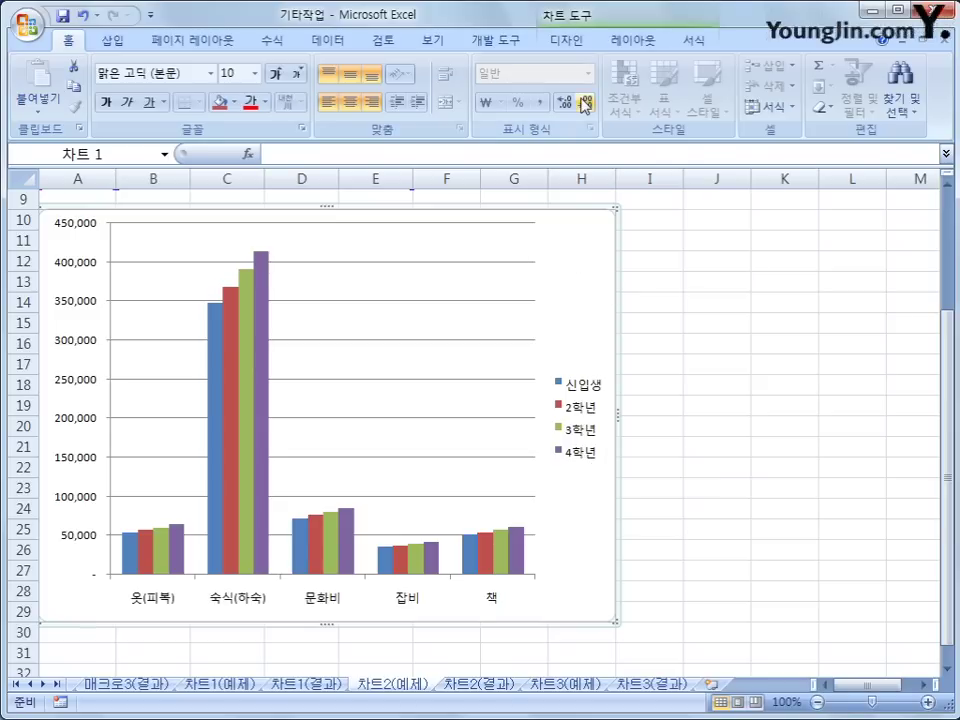
left_click(637, 46)
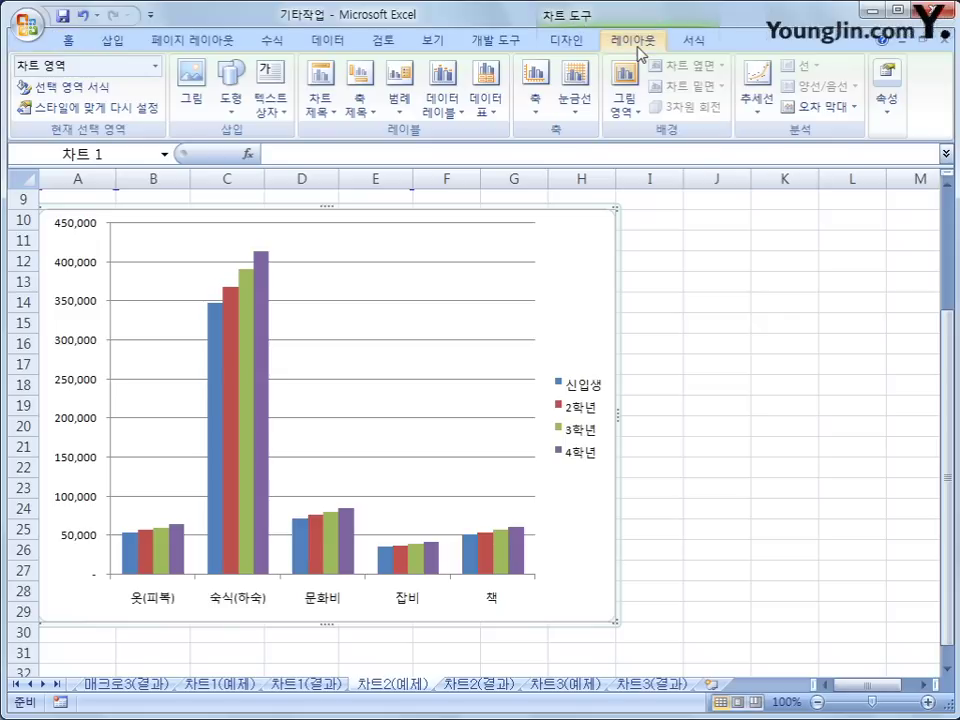
left_click(322, 102)
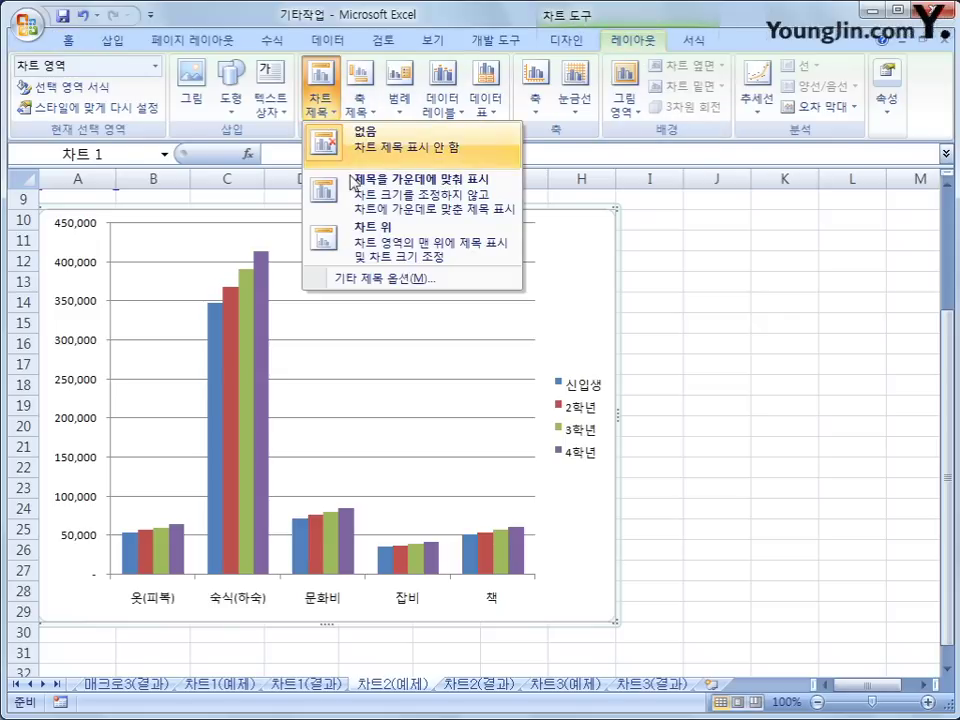
left_click(380, 250)
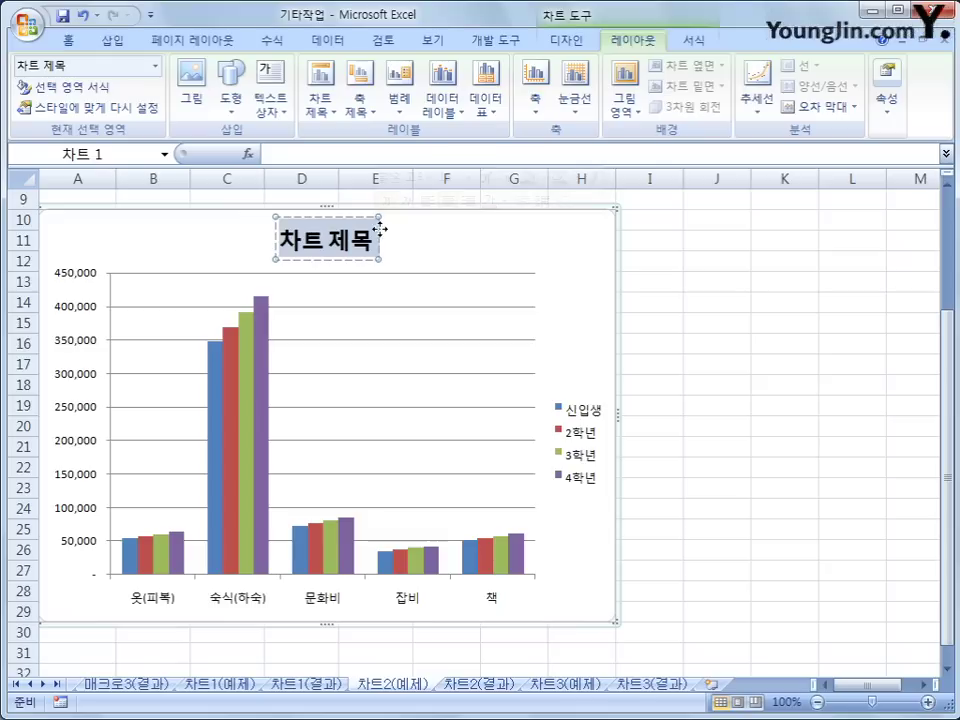
type("대학생잡")
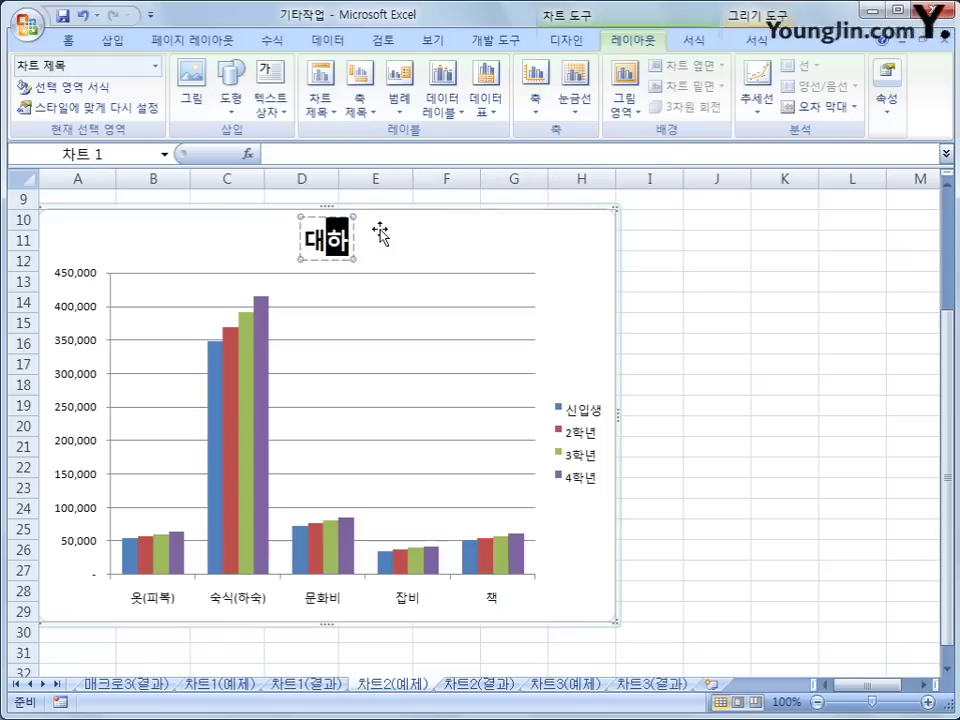
type("무")
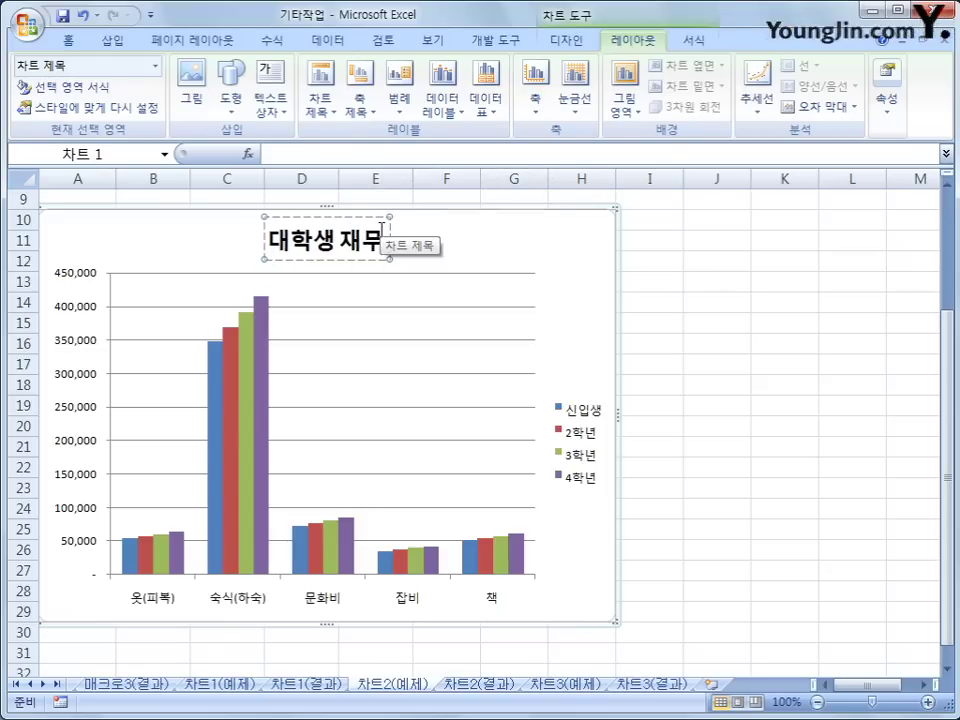
type(" 분석")
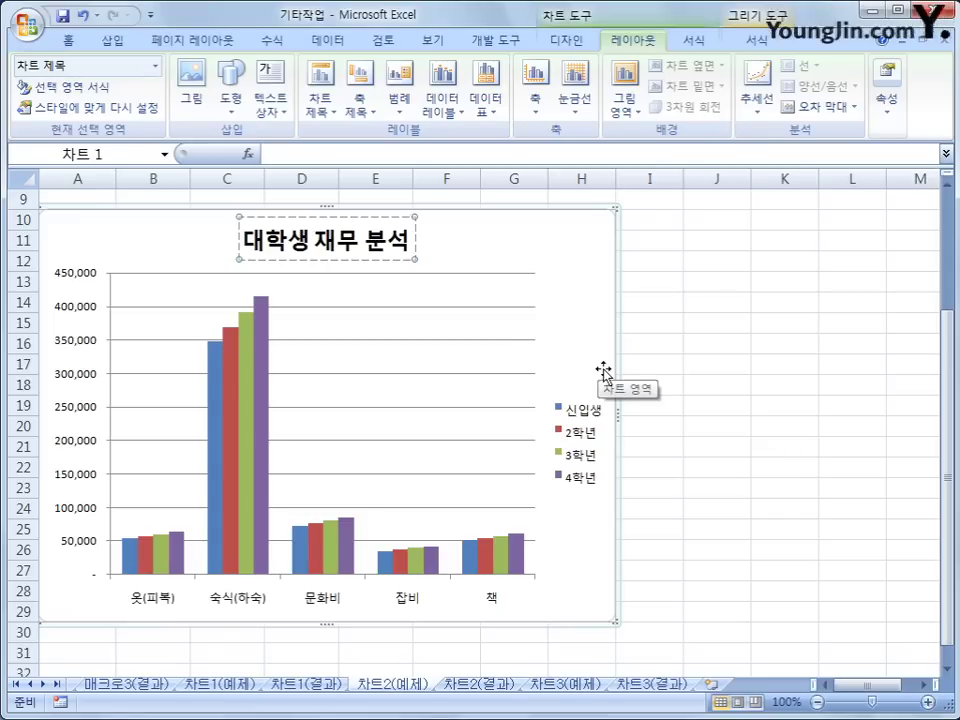
Format the chart title 대학생 재무 분석 in bold 굴림체 at size 14
left_click(414, 229)
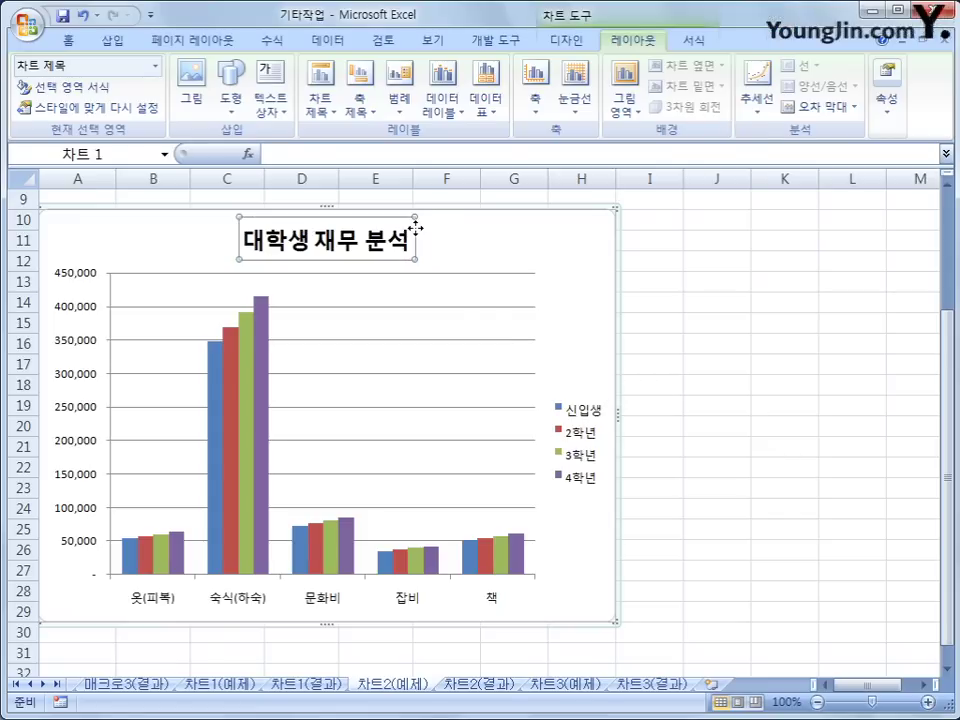
right_click(415, 230)
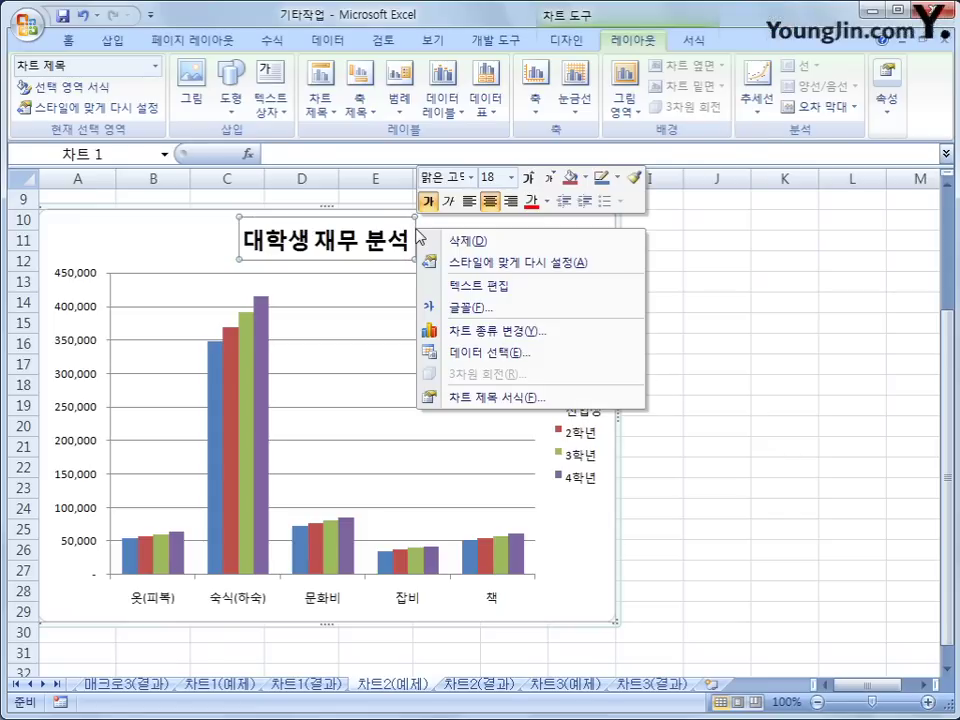
left_click(470, 177)
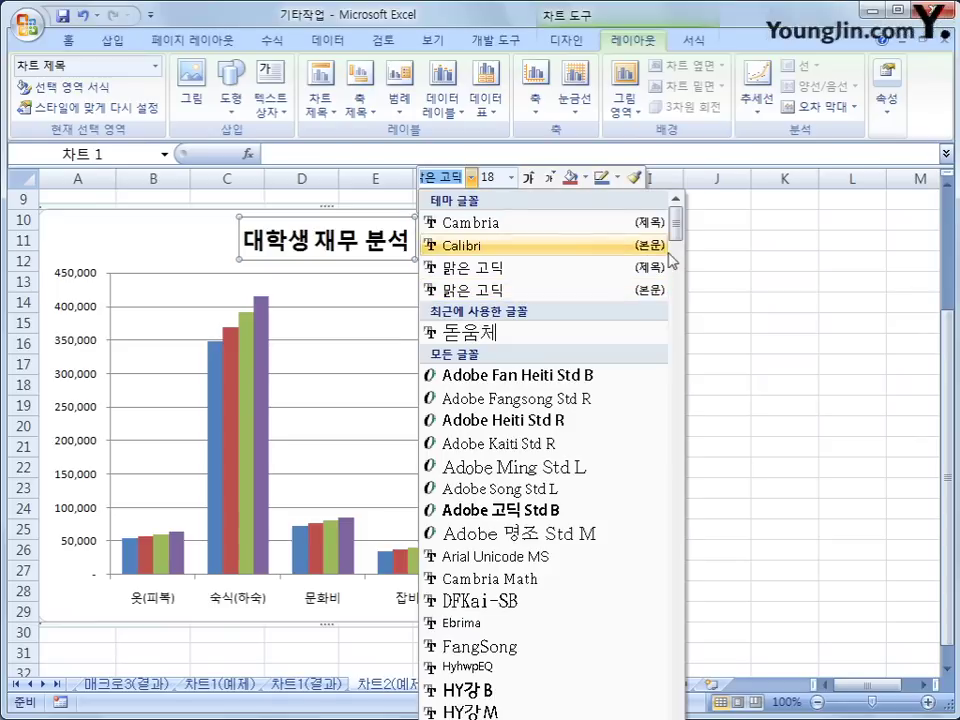
left_click_drag(677, 236, 679, 373)
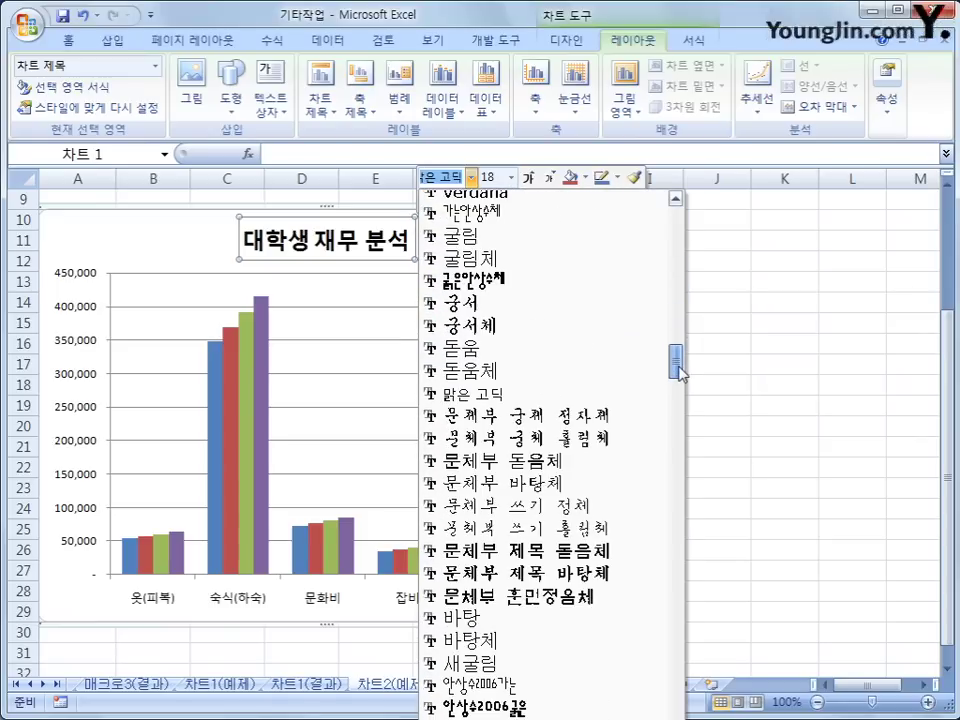
left_click(529, 270)
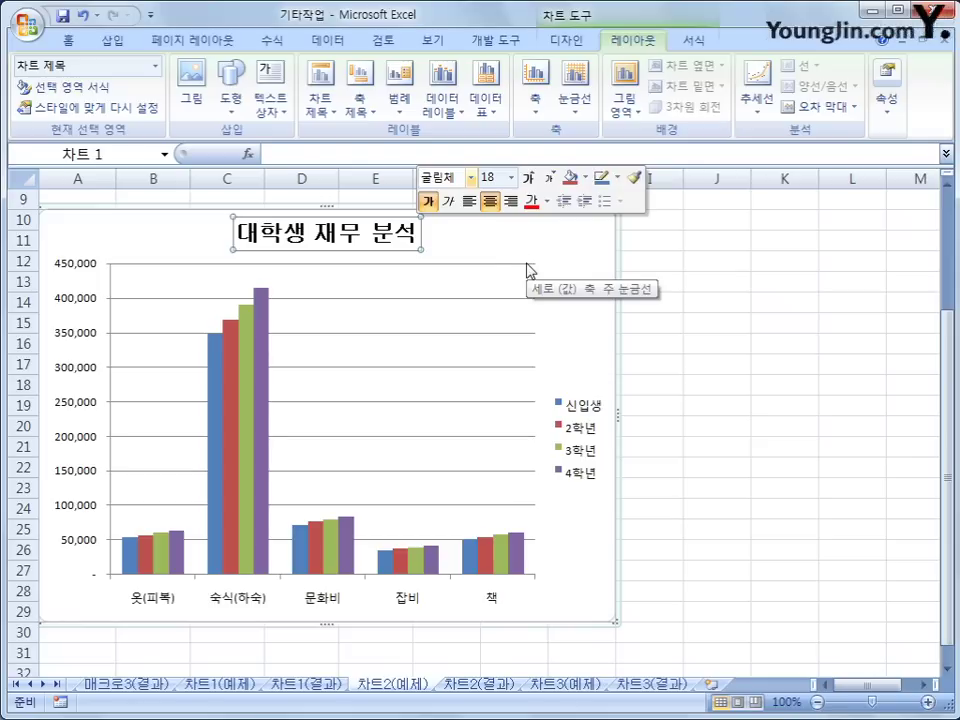
left_click(512, 180)
left_click(505, 306)
left_click(431, 203)
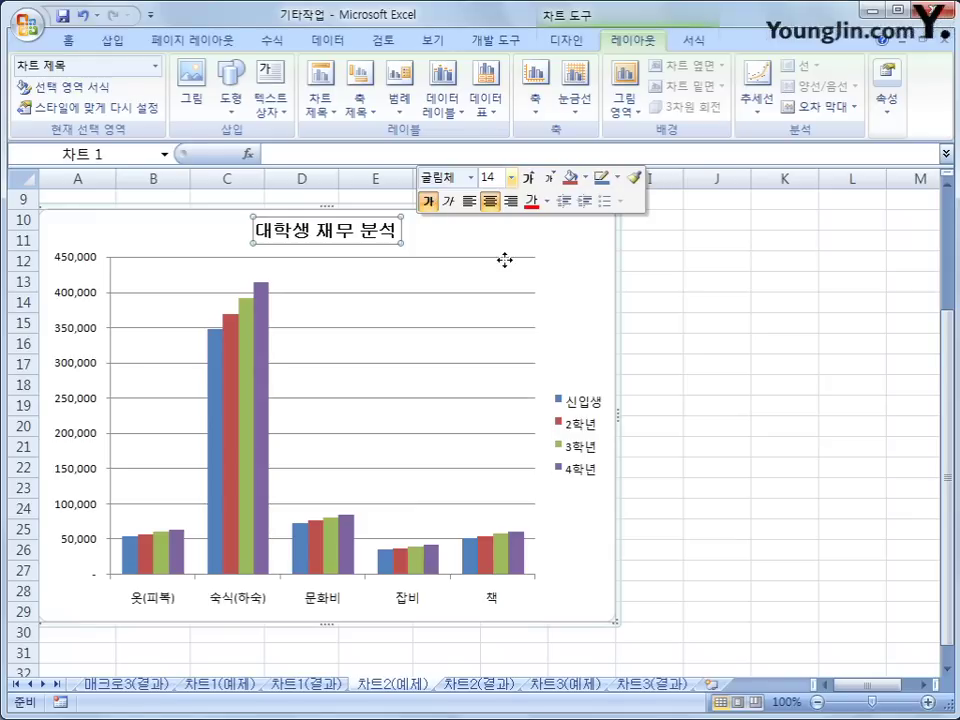
left_click(739, 439)
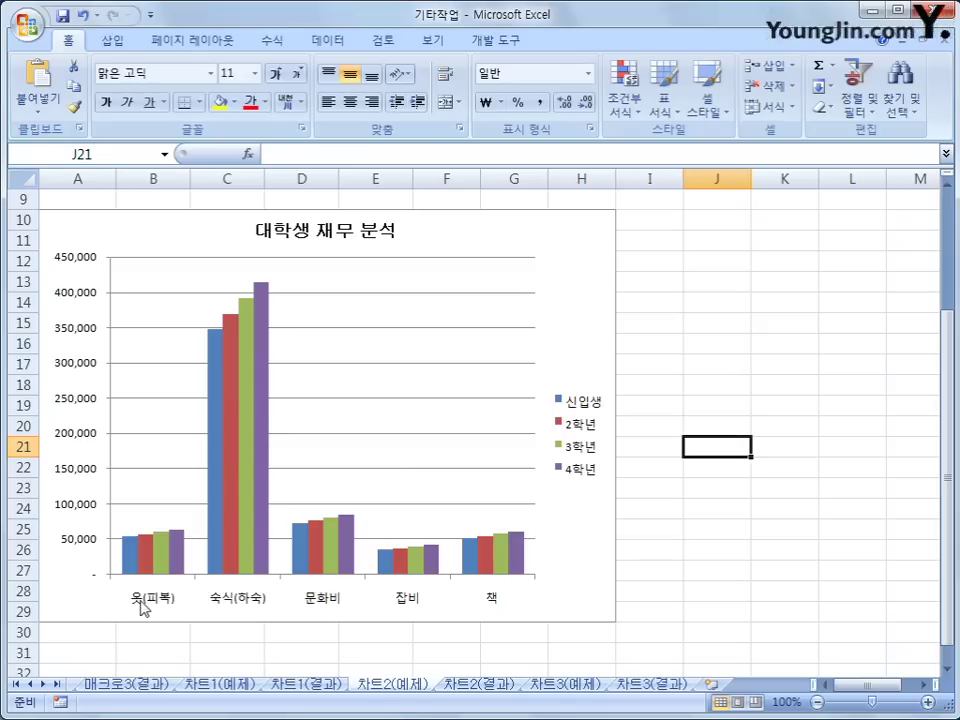
Set the font size of the chart's horizontal category axis labels to 12
left_click(497, 604)
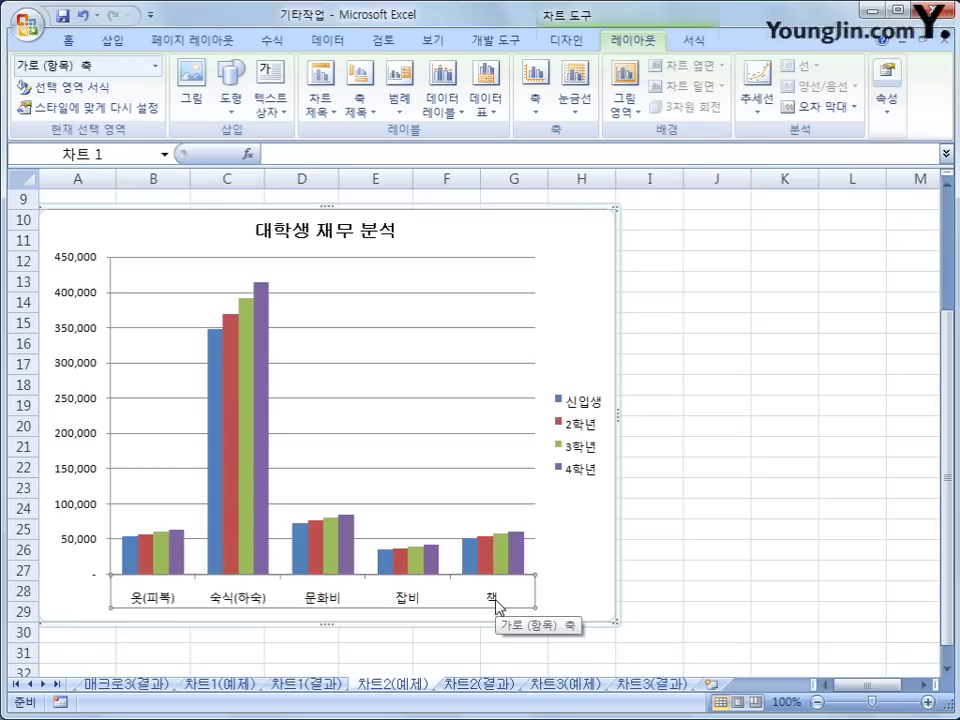
right_click(497, 605)
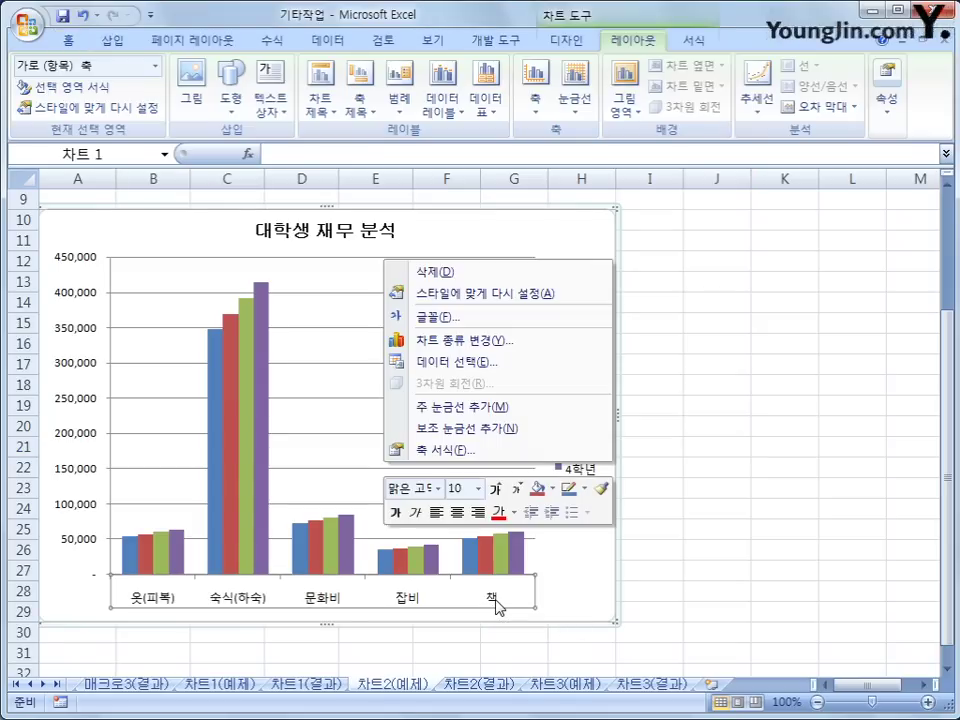
left_click(478, 488)
left_click(465, 150)
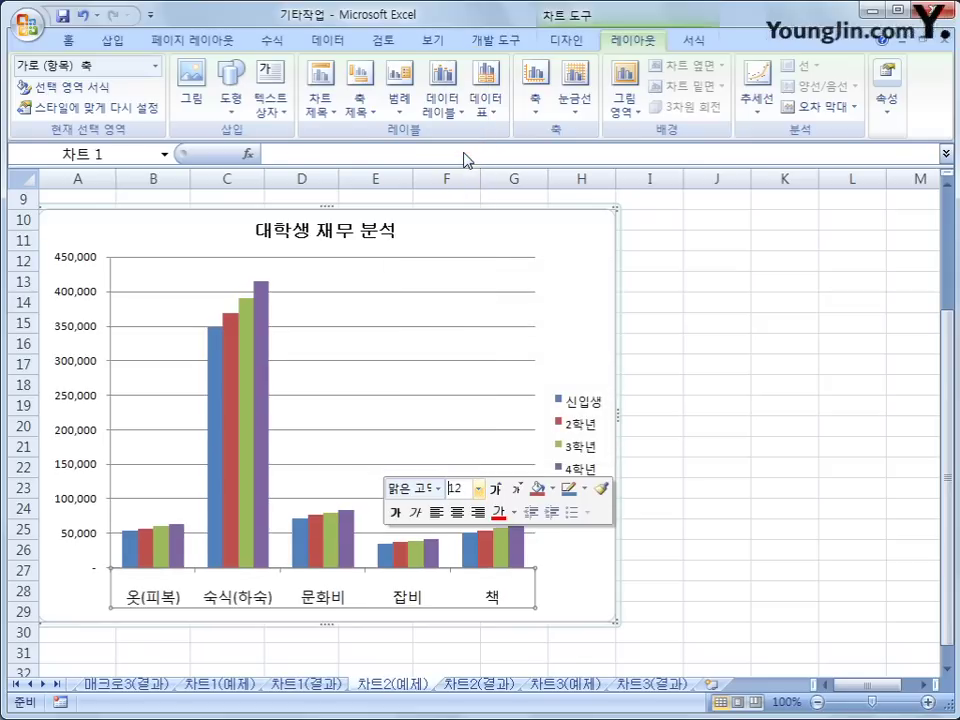
left_click(688, 556)
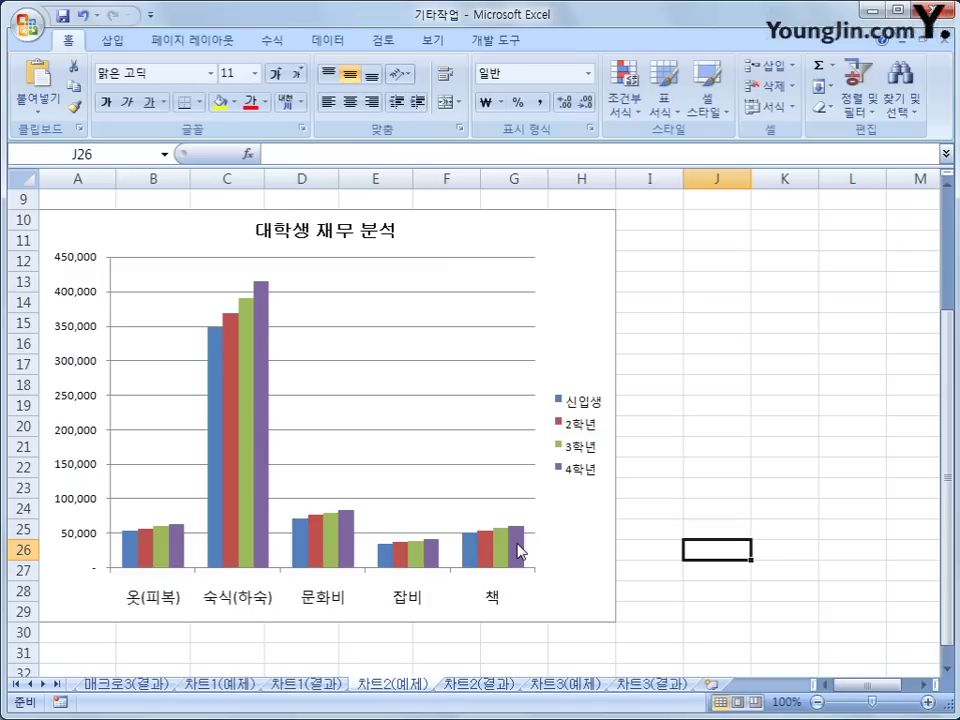
Add a data label to only the 숙식(하숙) column of the 4학년 series
left_click(265, 393)
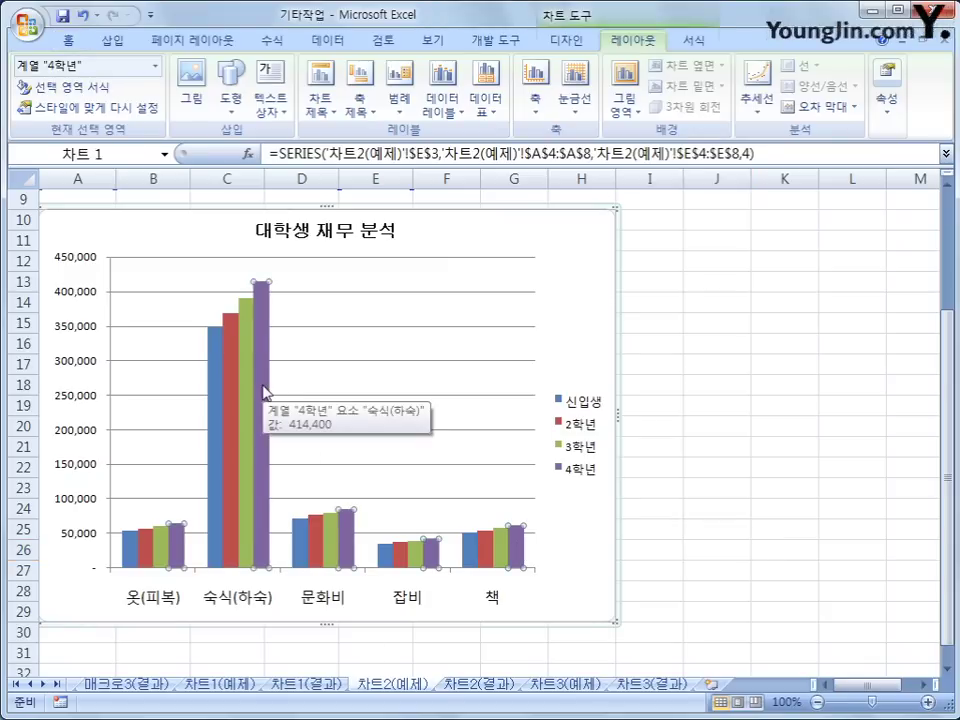
left_click(265, 393)
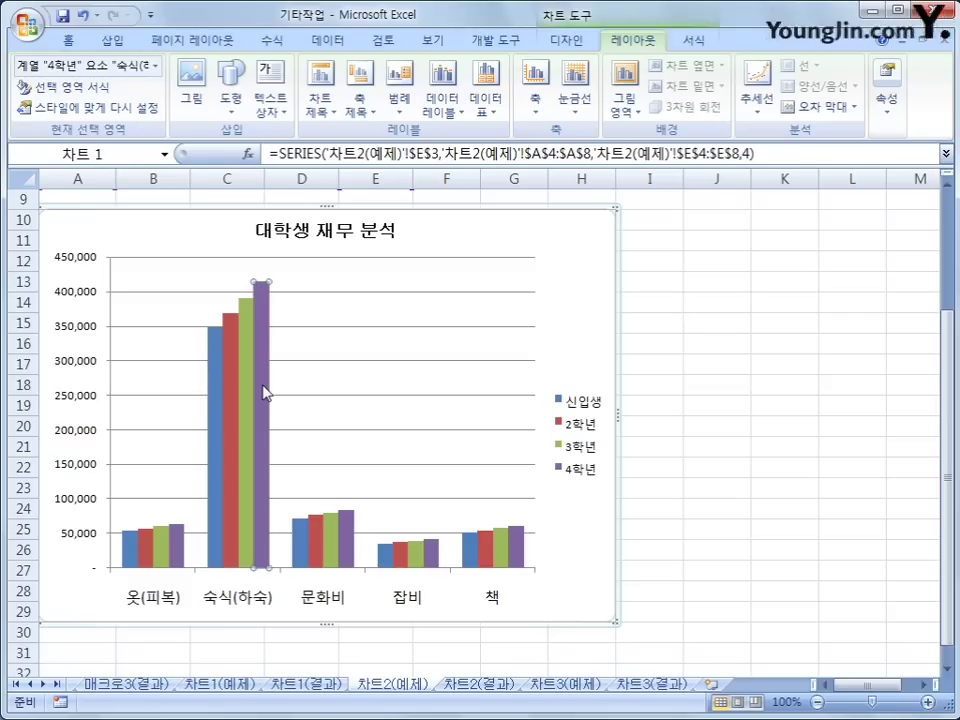
right_click(265, 393)
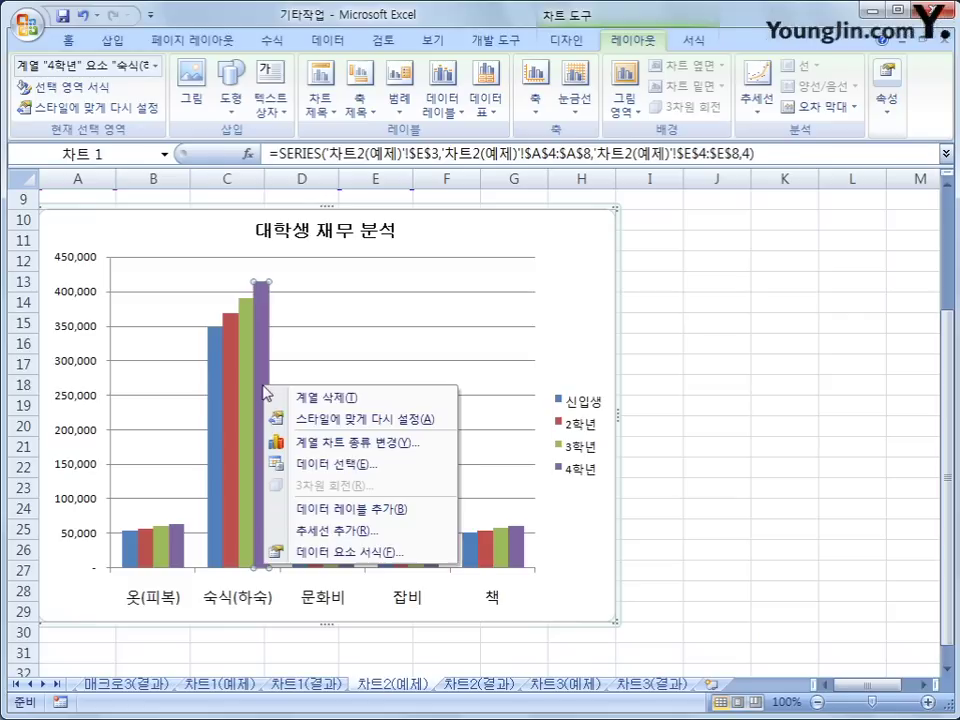
left_click(420, 509)
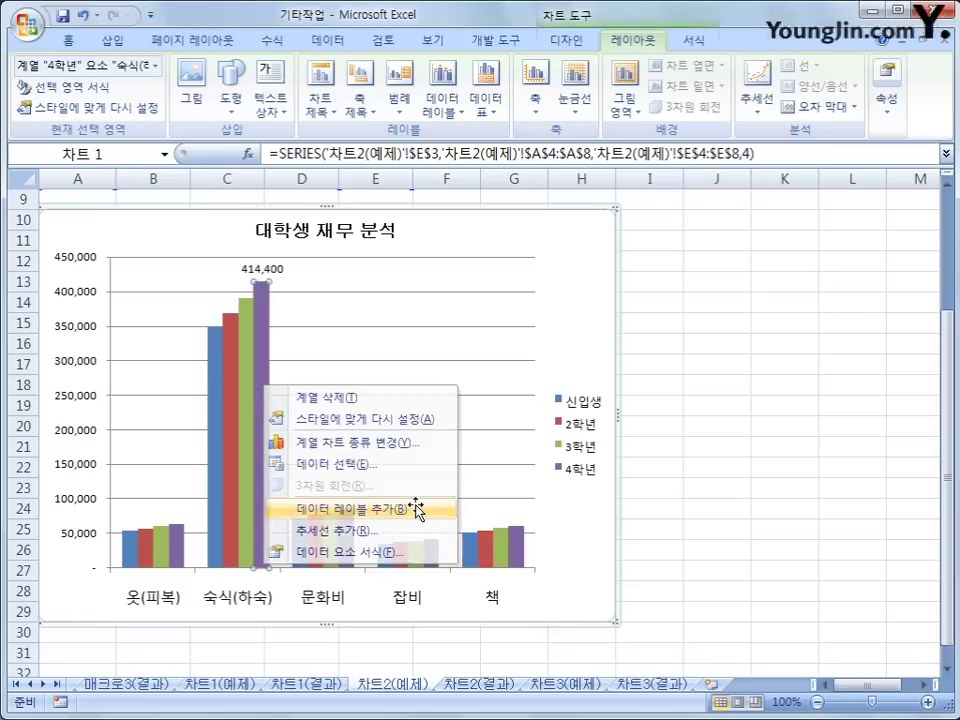
Place the legend below the plot area and give it the outer shadow preset offset at 45° with 3 pt distance
left_click(561, 400)
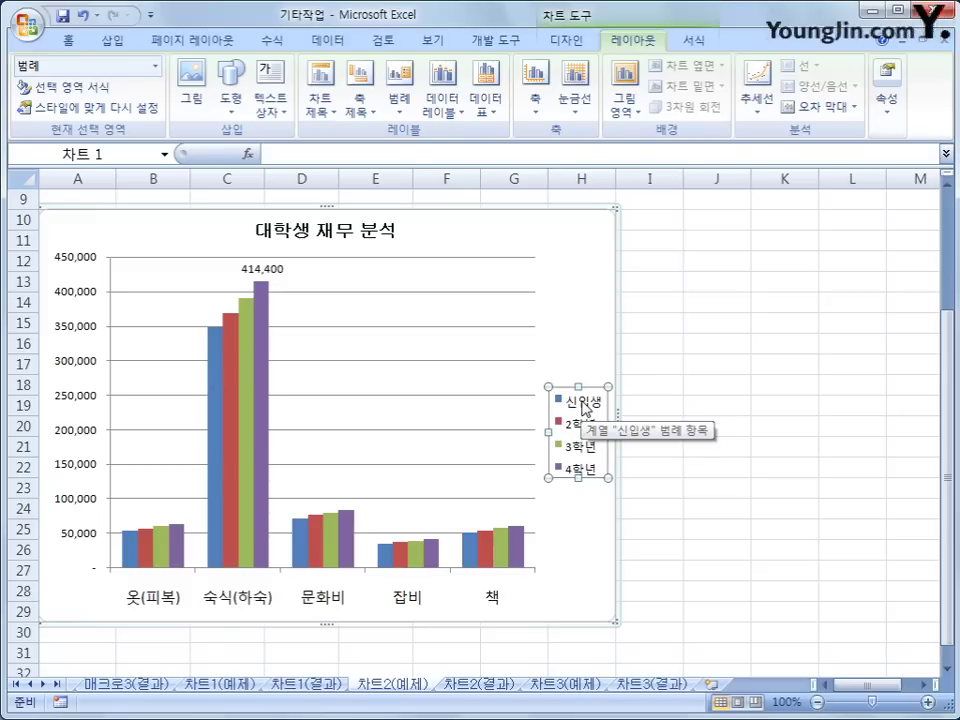
right_click(585, 408)
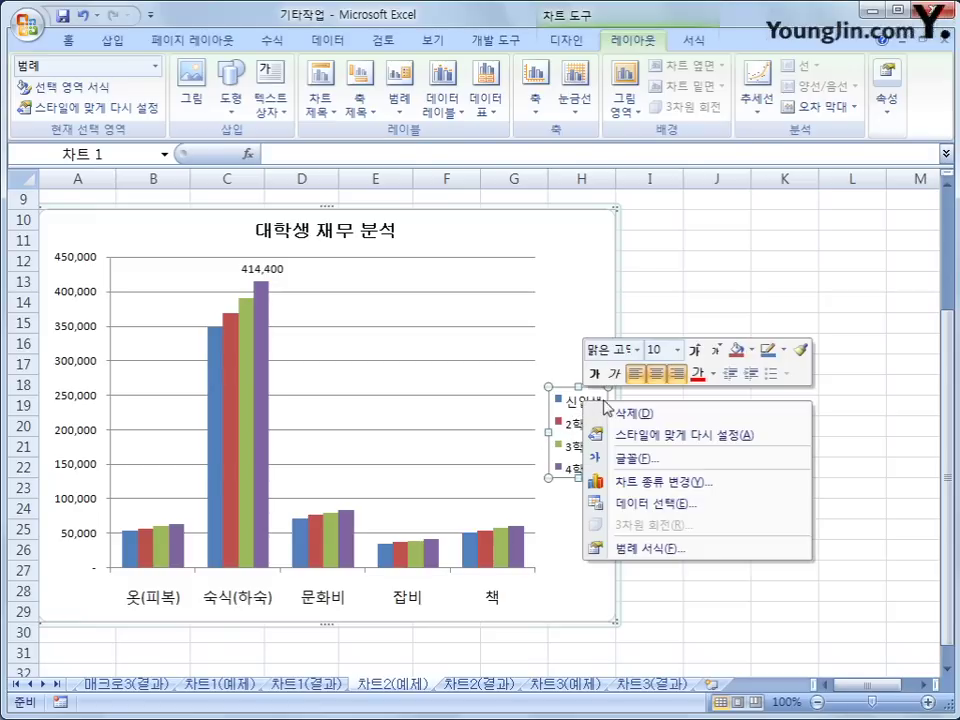
left_click(712, 551)
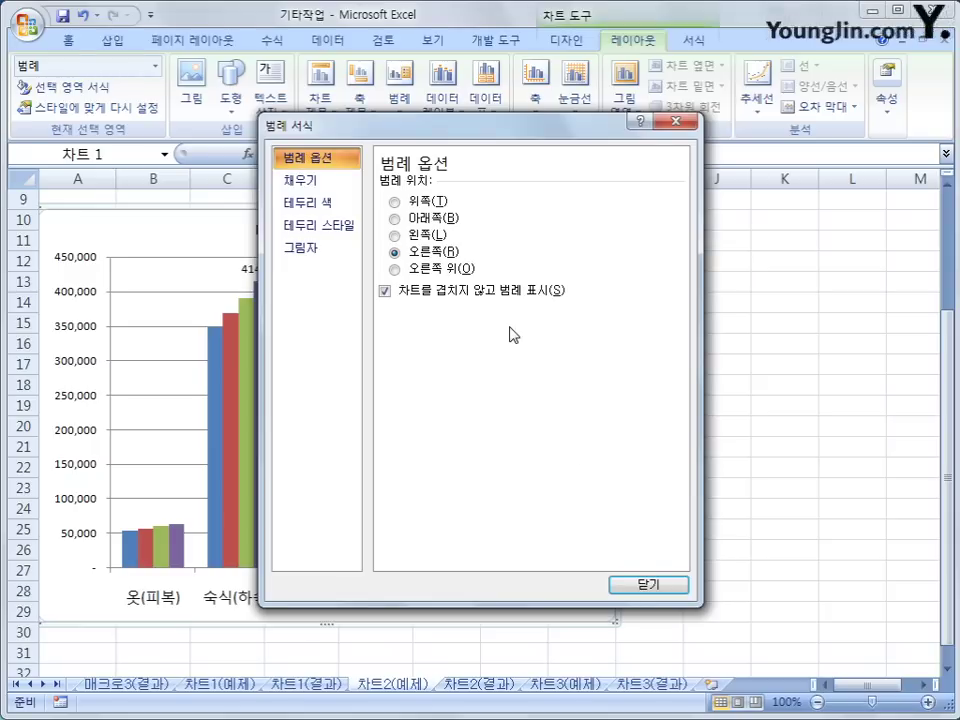
left_click(453, 222)
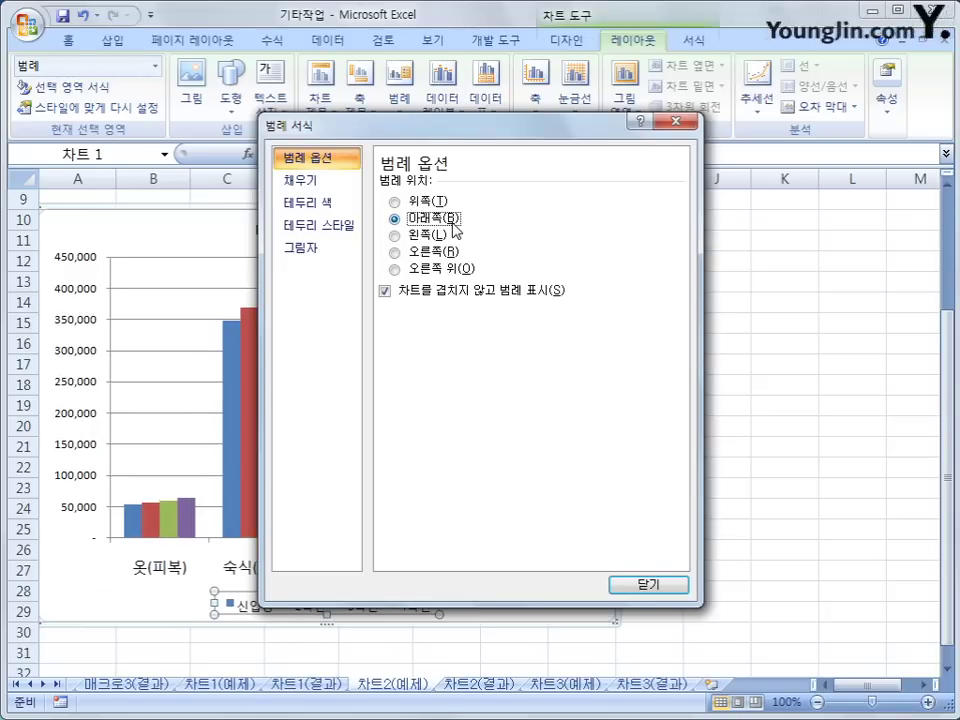
left_click(338, 257)
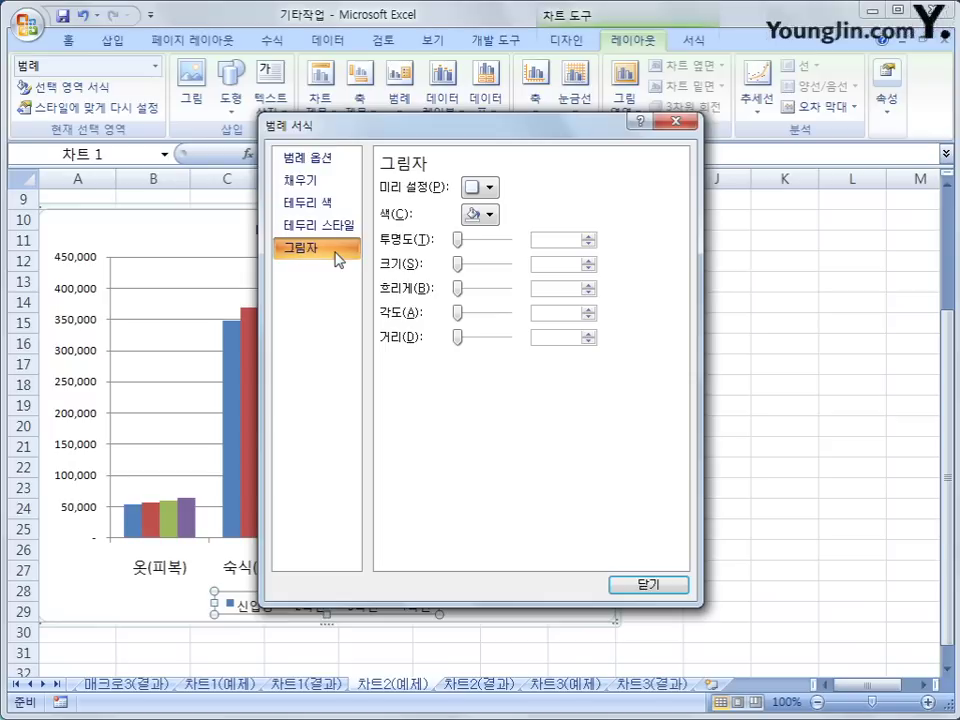
left_click(485, 188)
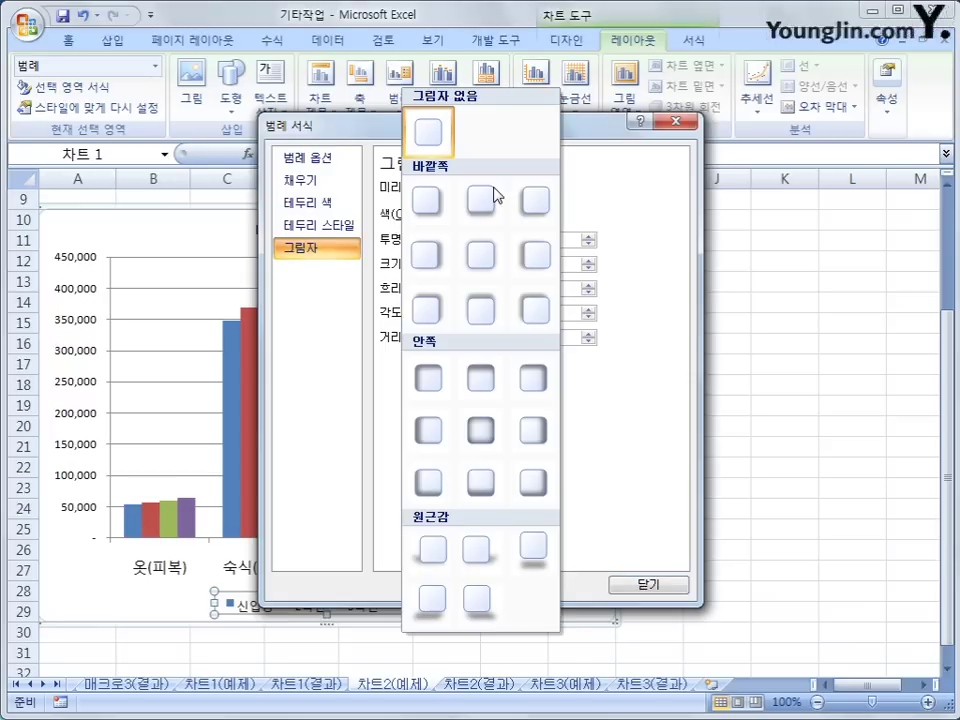
left_click(431, 203)
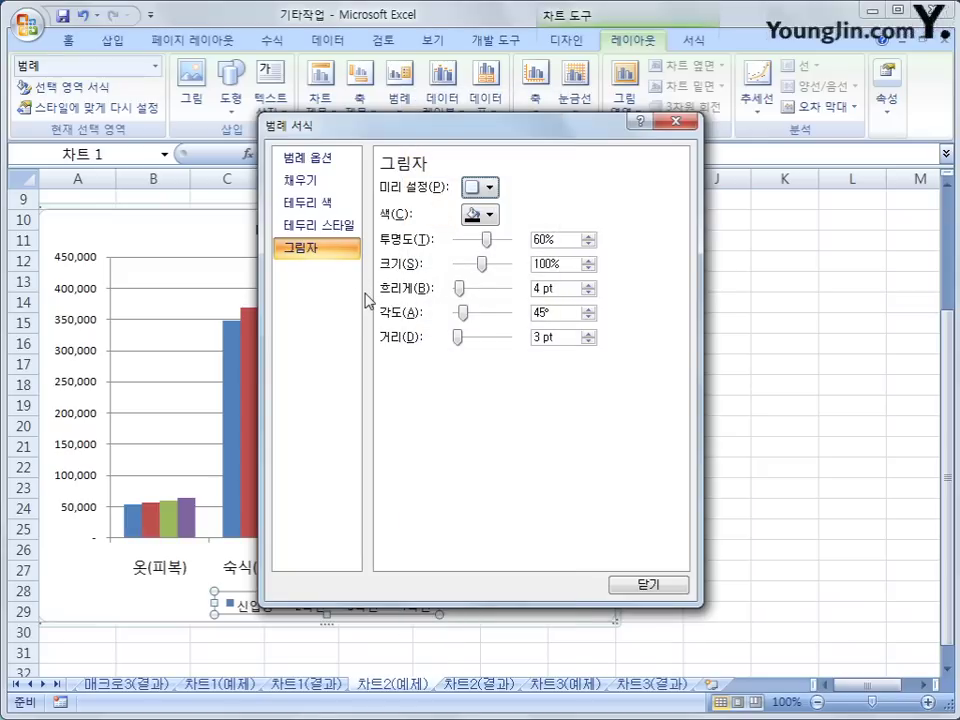
Fill the legend with solid 흰색, 배경 1 and finish formatting it
left_click(326, 185)
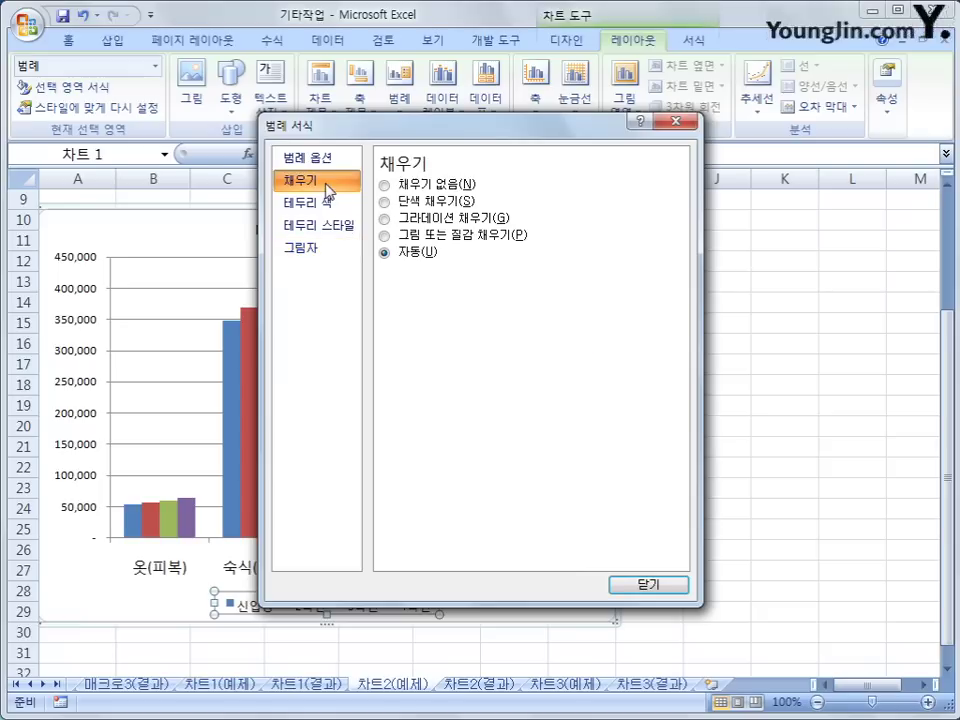
left_click(386, 201)
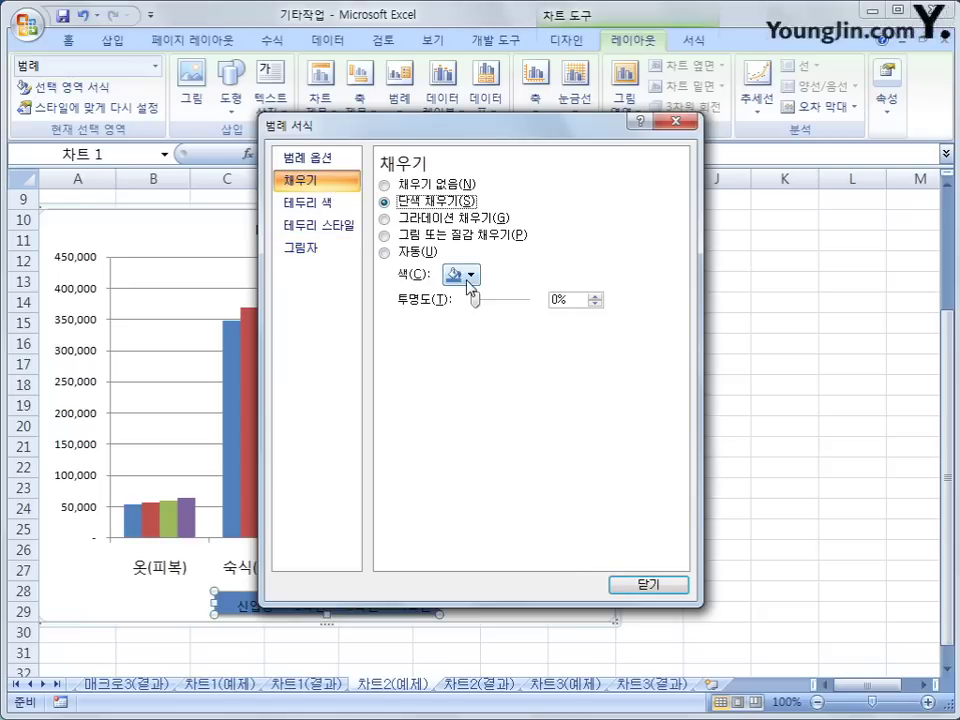
left_click(470, 274)
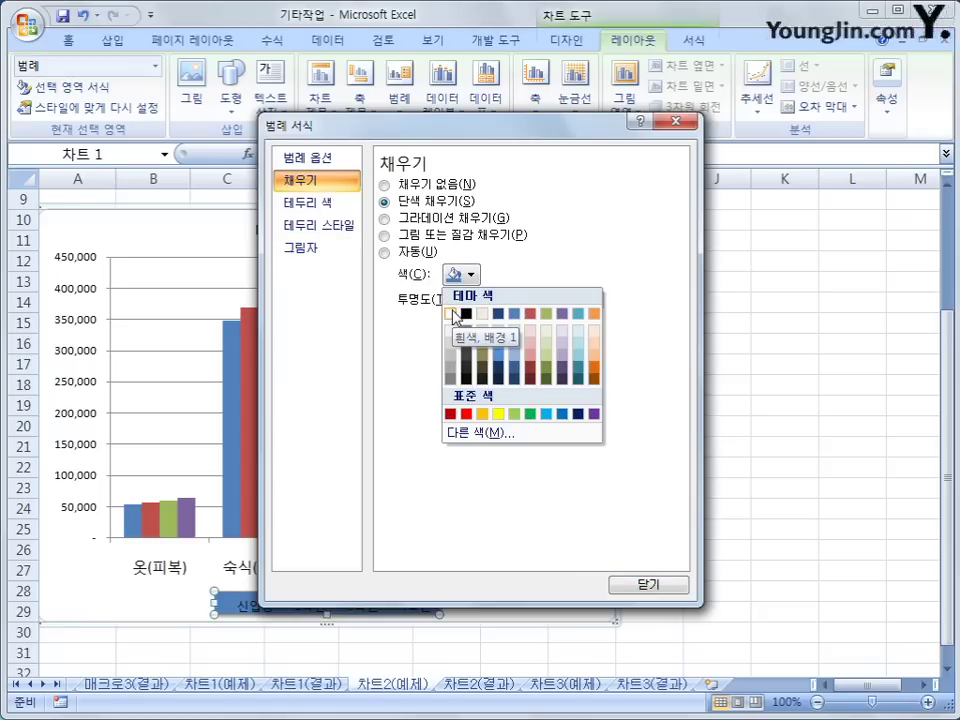
left_click(453, 315)
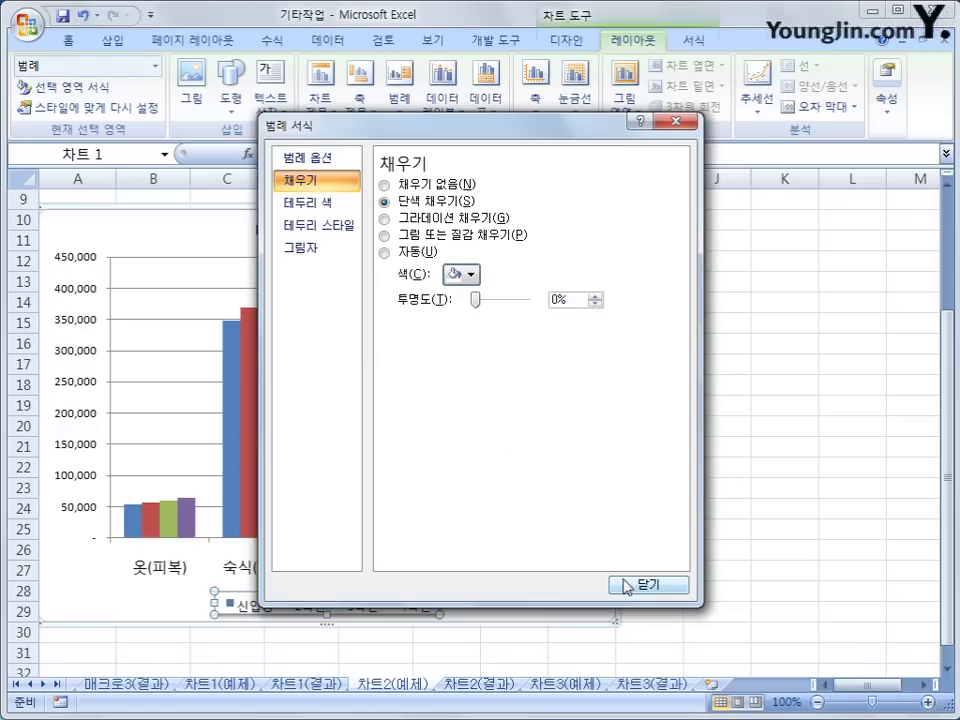
left_click(675, 584)
left_click(707, 583)
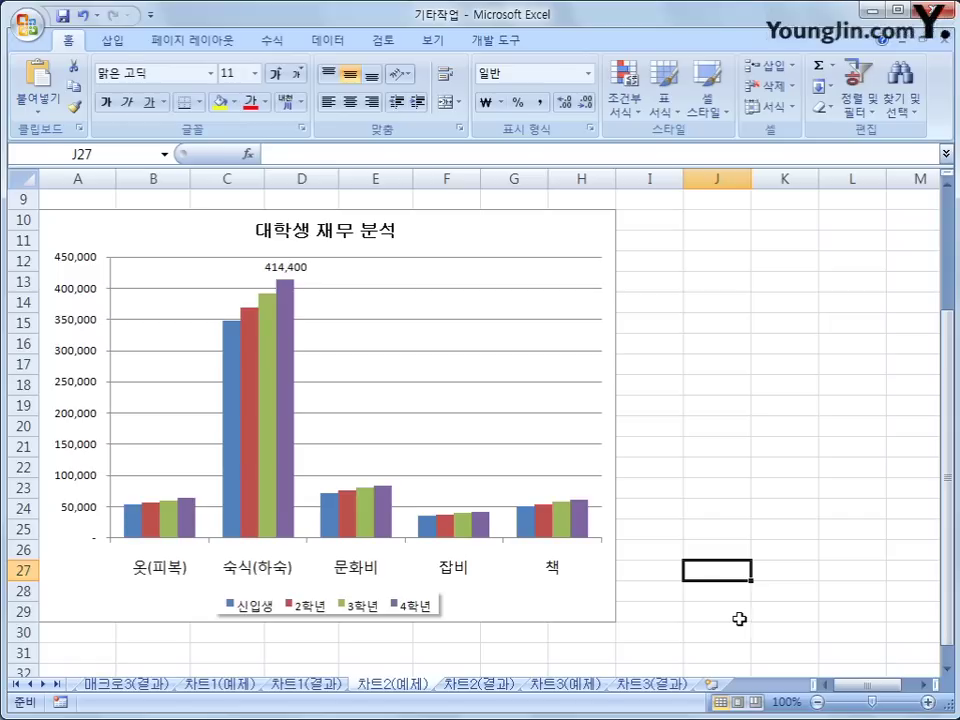
Go to the 차트3(예제) sheet and examine its column chart against the 아파트 관리비 부과내역 table
left_click(566, 684)
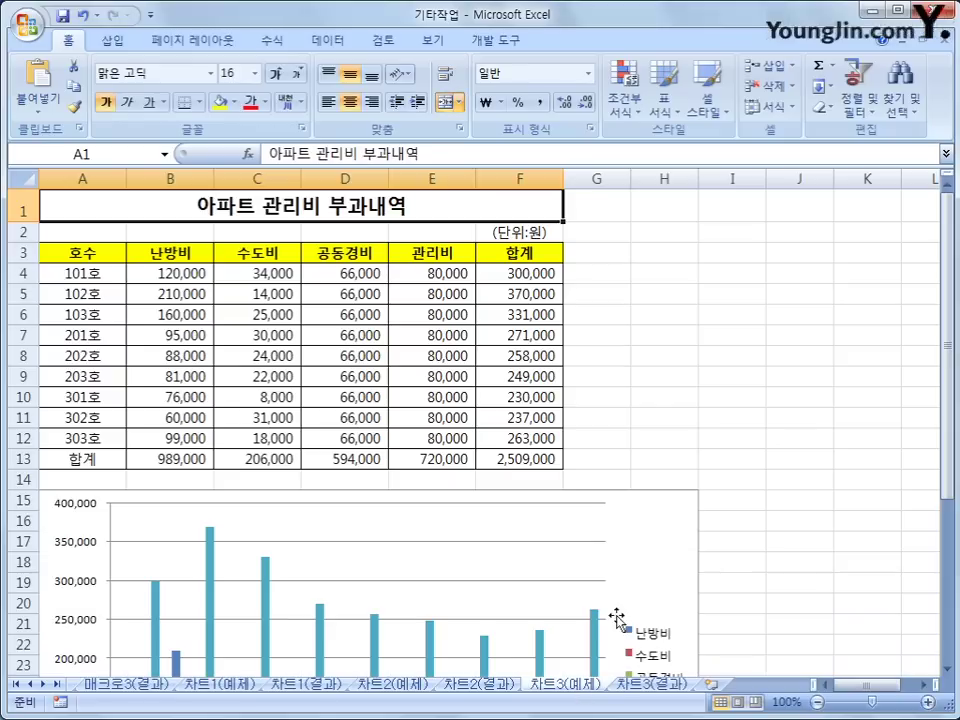
left_click(783, 520)
scroll(783, 519, "down", 4)
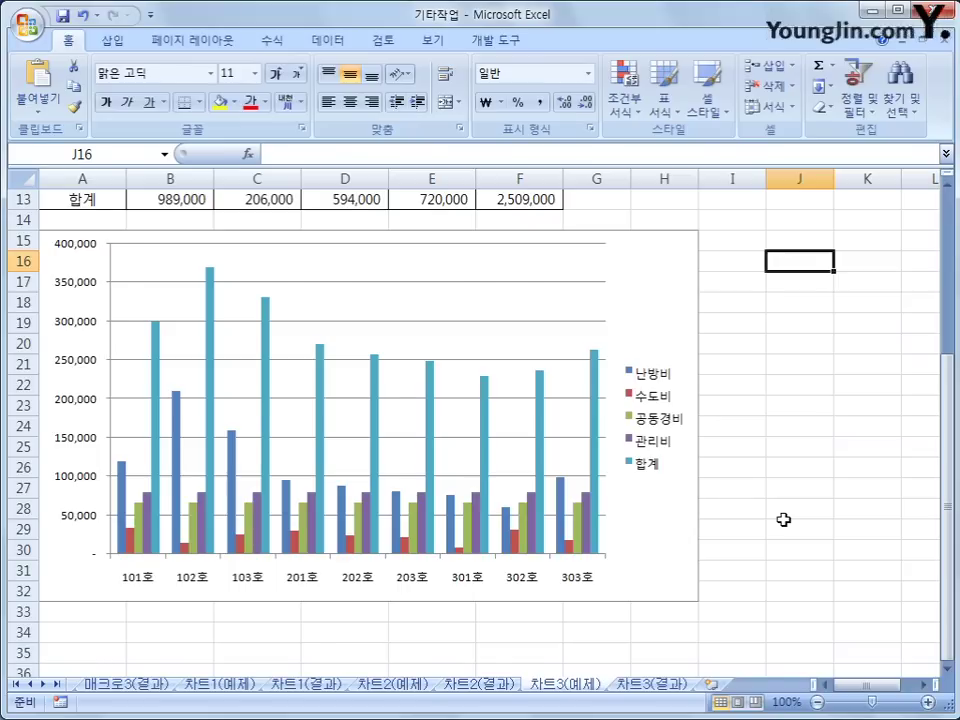
scroll(783, 519, "up", 2)
scroll(783, 519, "up", 1)
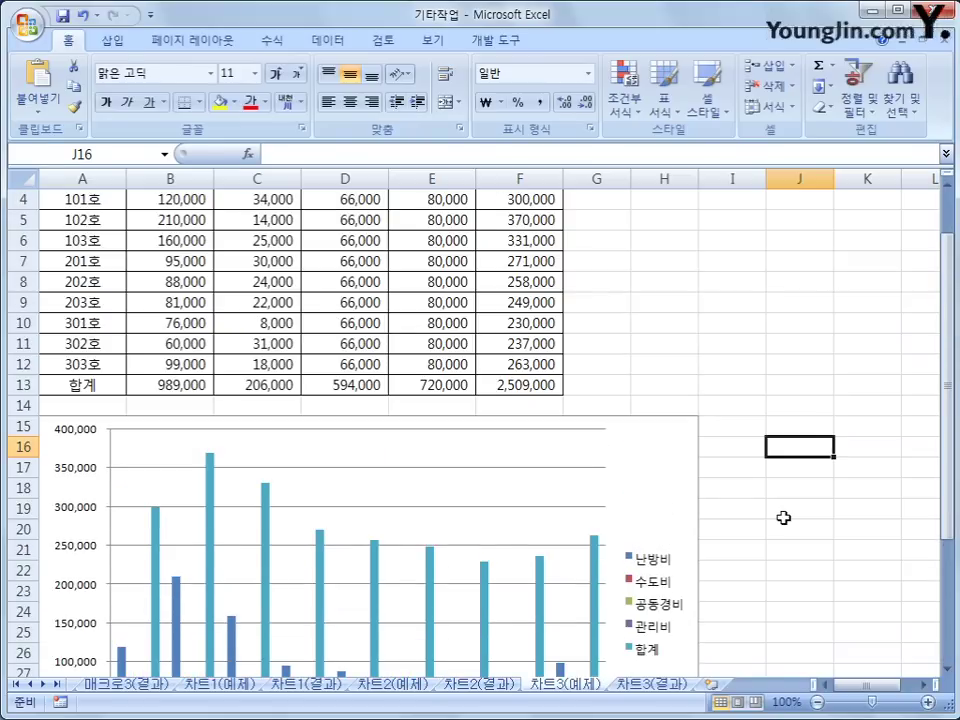
scroll(783, 518, "up", 1)
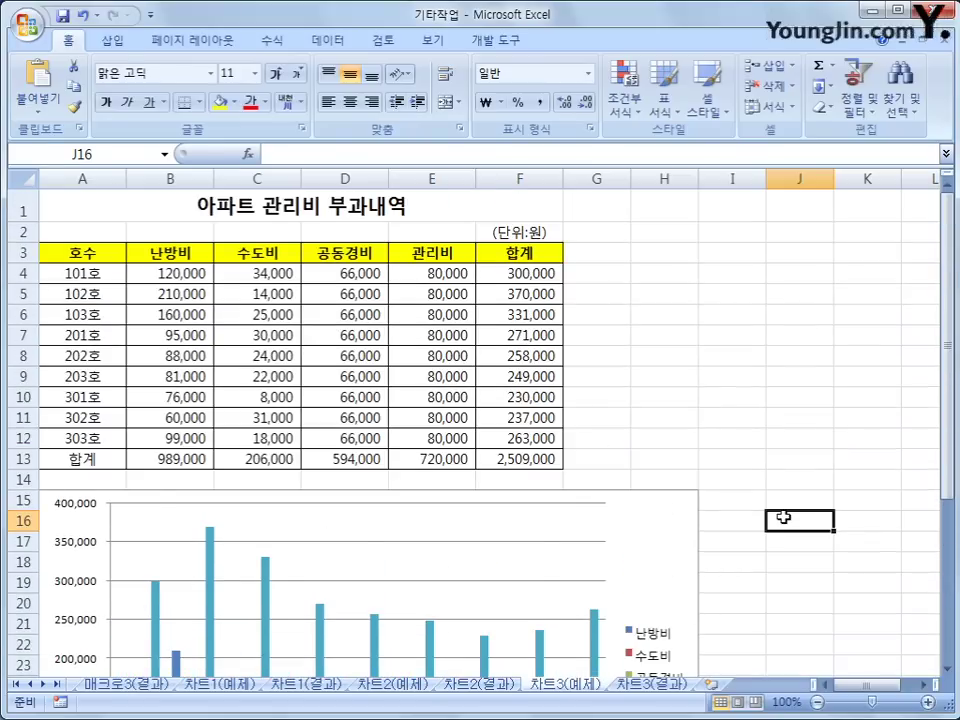
scroll(783, 517, "down", 2)
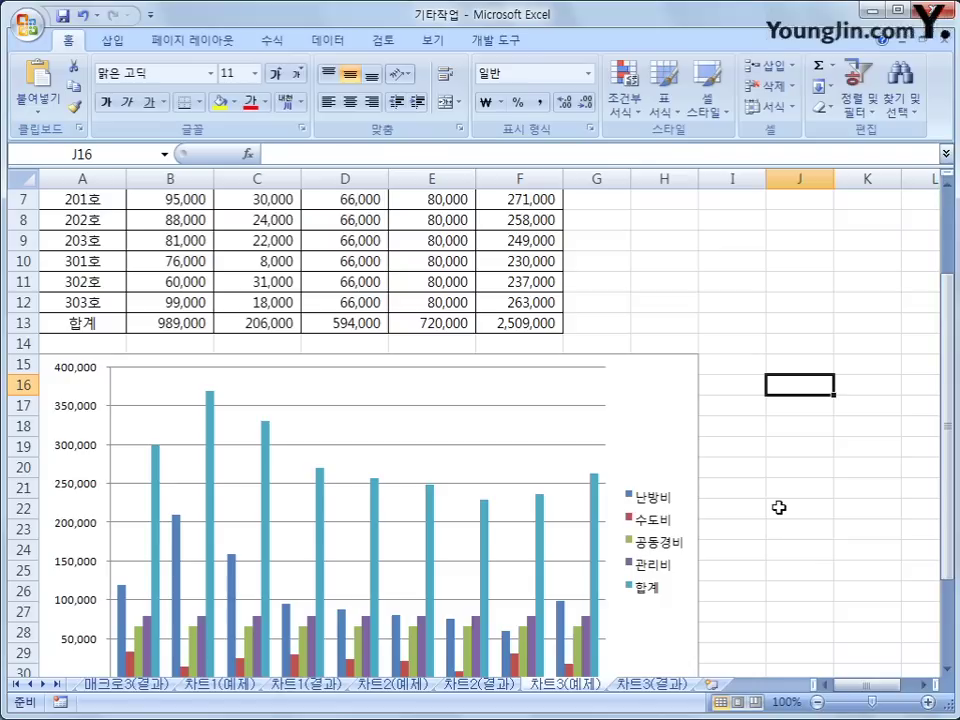
scroll(778, 508, "down", 1)
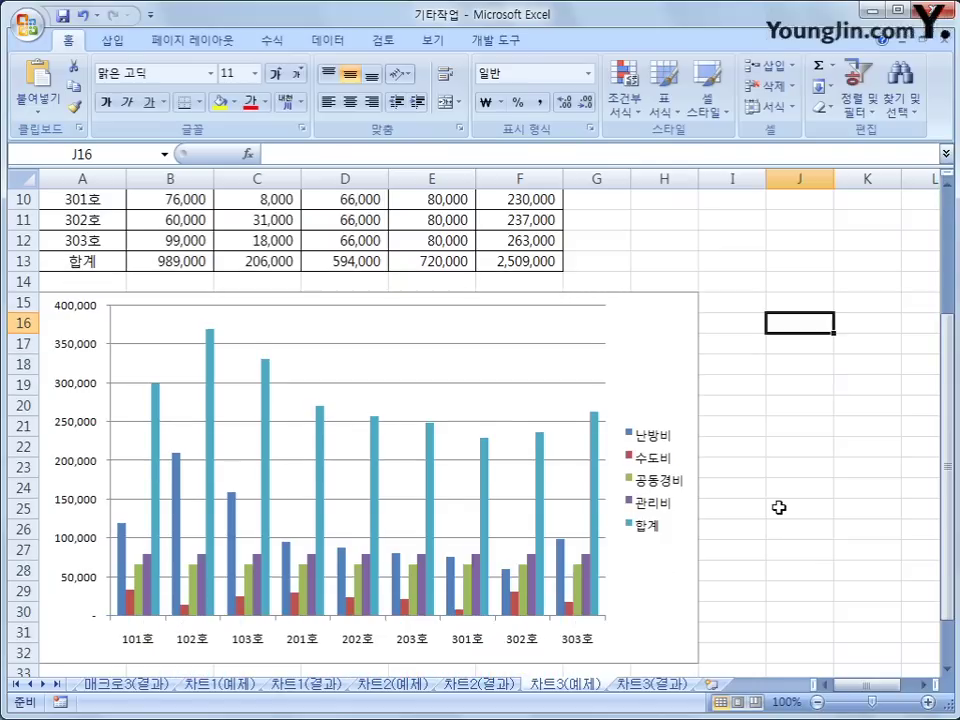
Delete the 공동경비 and 관리비 series from the apartment fee chart
left_click(137, 601)
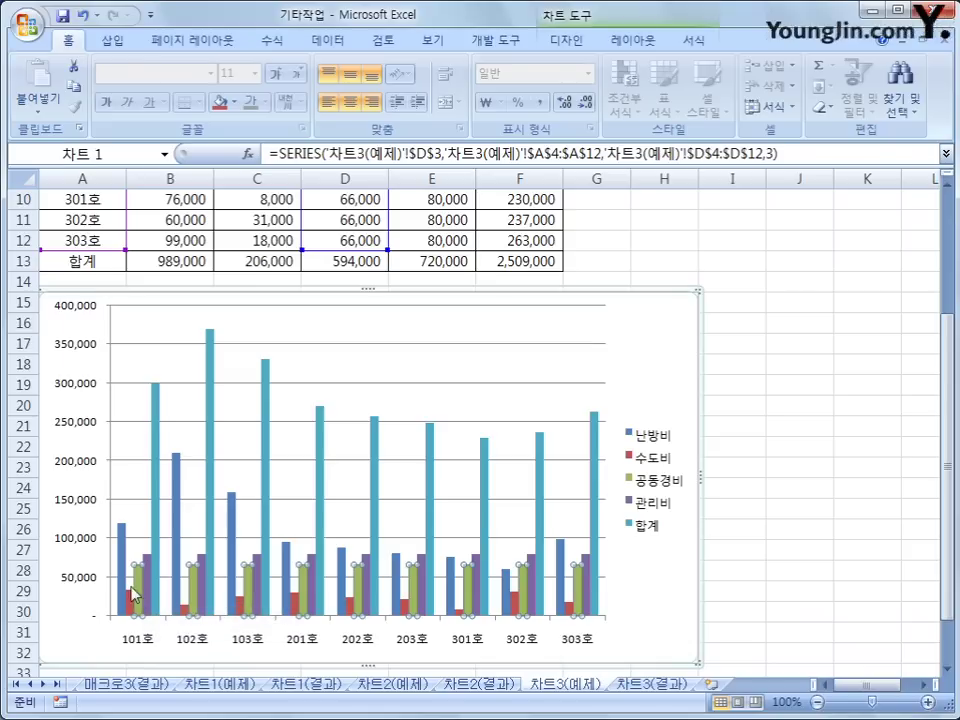
mouse_move(139, 599)
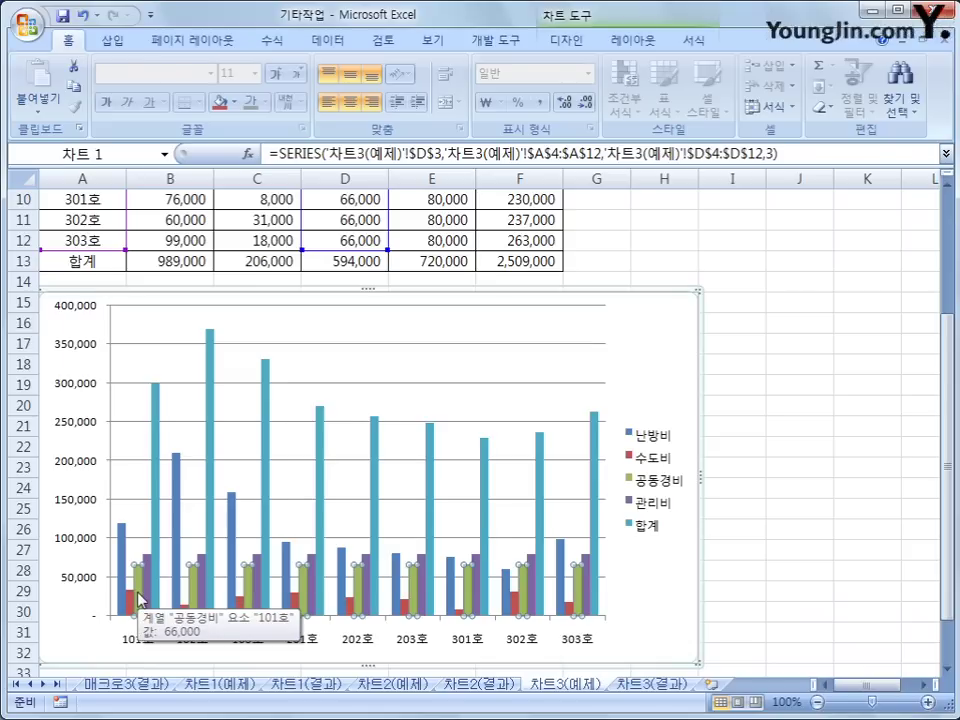
key("Delete")
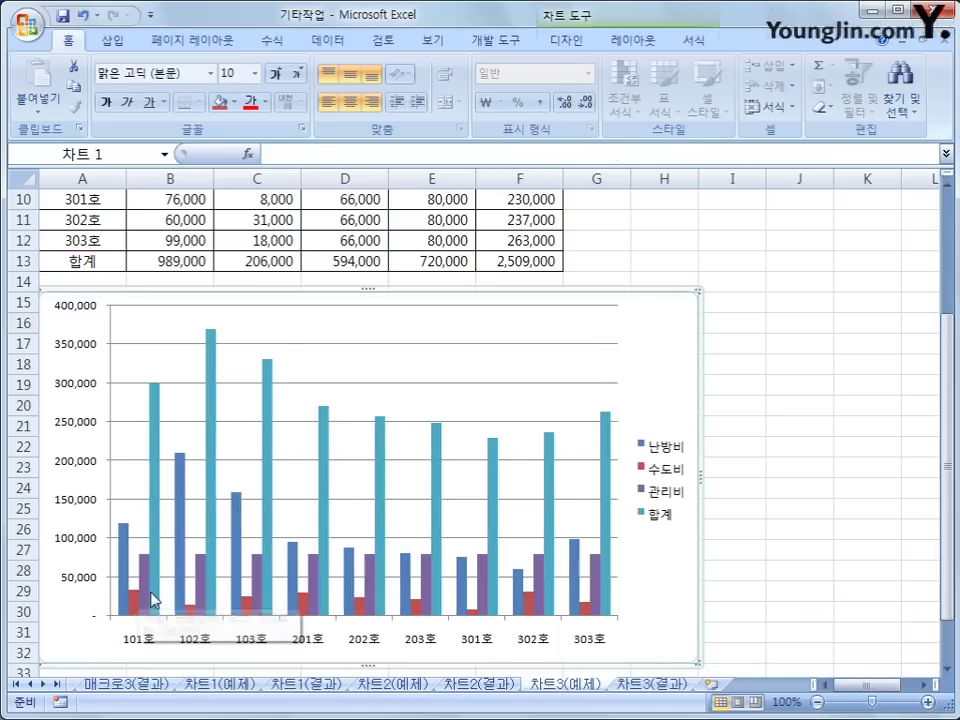
left_click(146, 598)
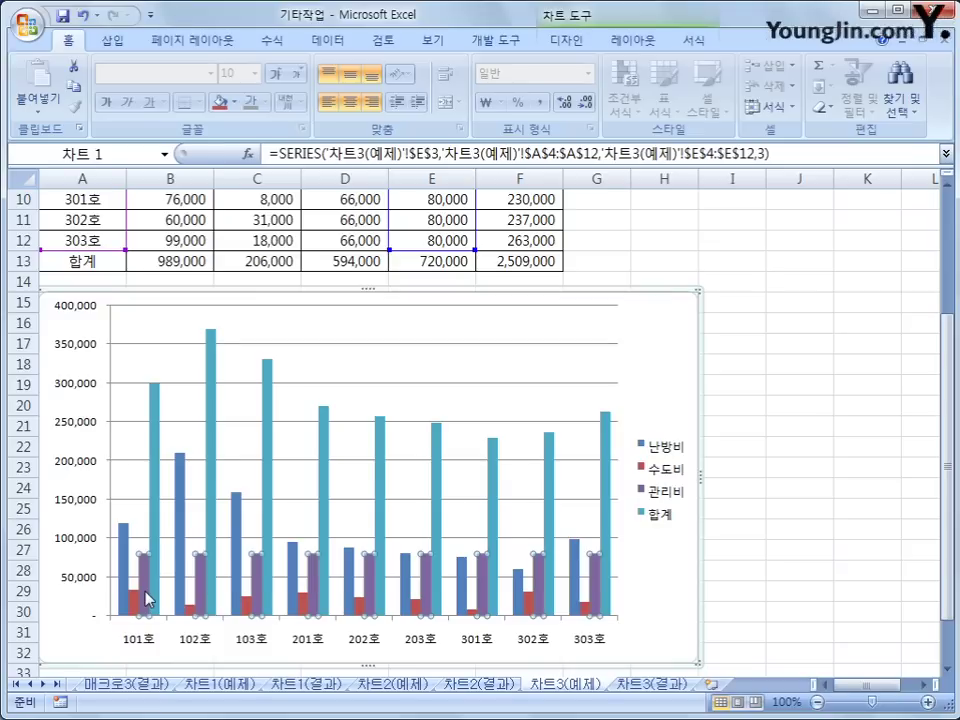
key("Delete")
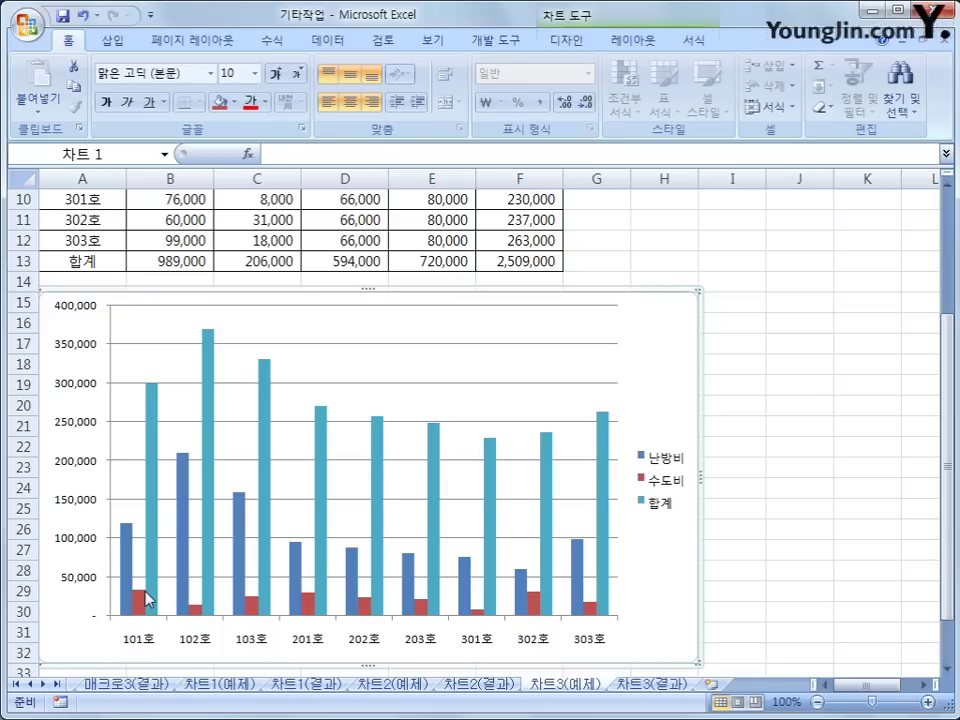
Change the chart type of only the 합계 series to the 꺾은선형 line with markers
left_click(154, 424)
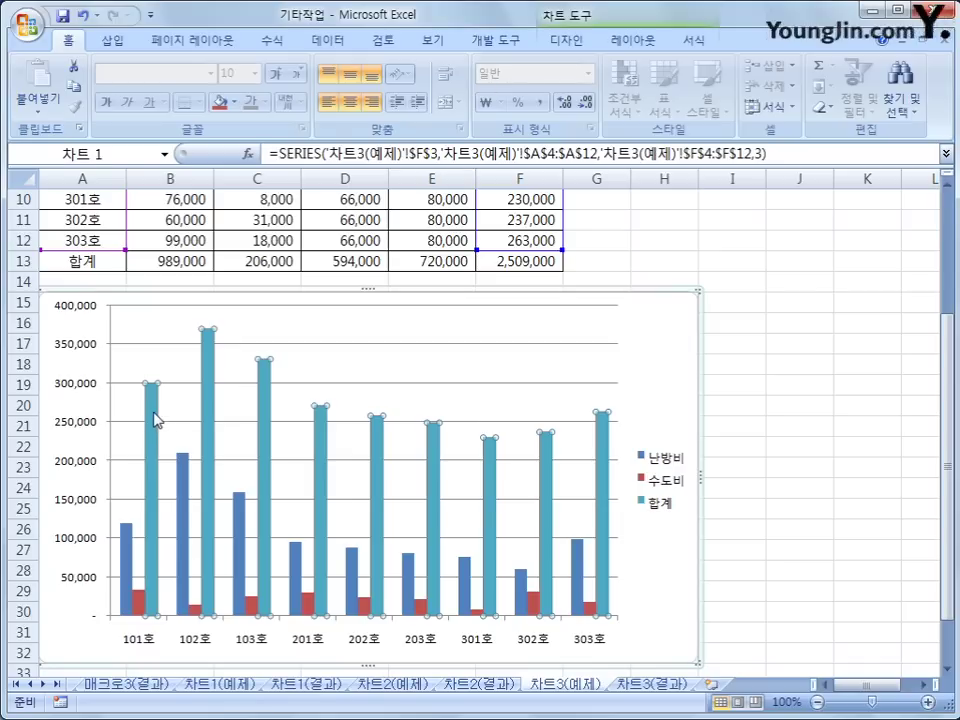
right_click(155, 413)
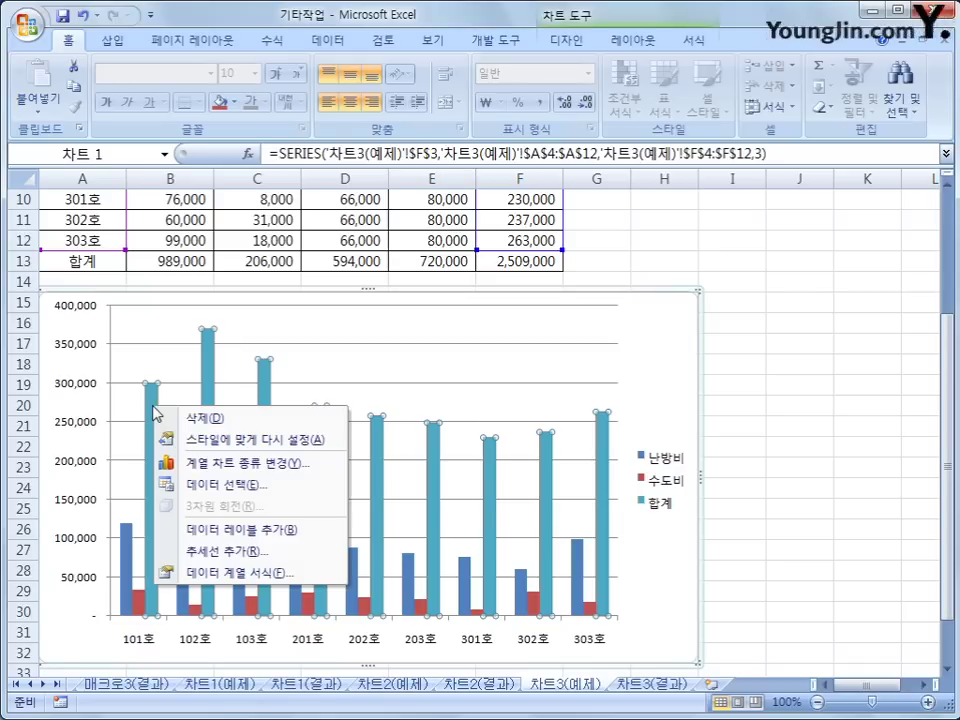
left_click(323, 477)
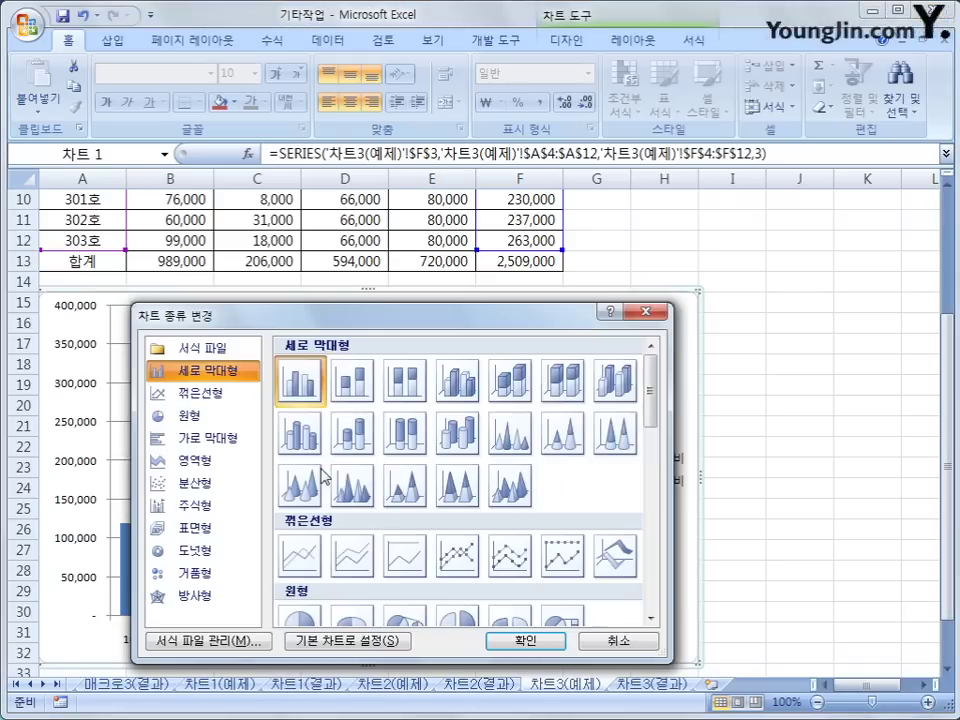
left_click_drag(370, 318, 460, 221)
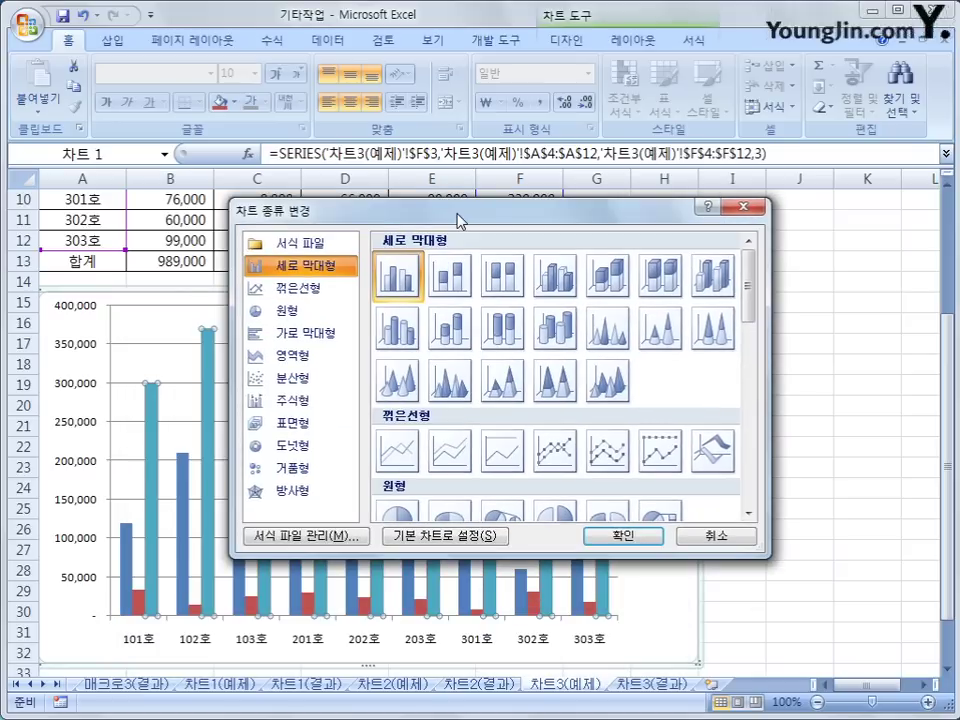
left_click(545, 455)
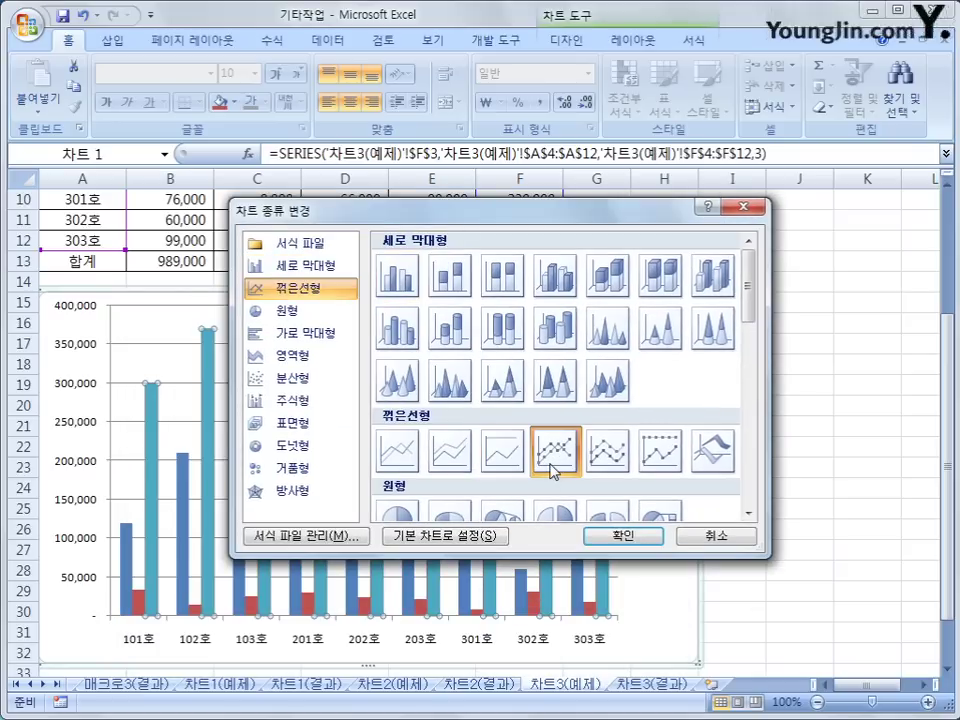
left_click(615, 540)
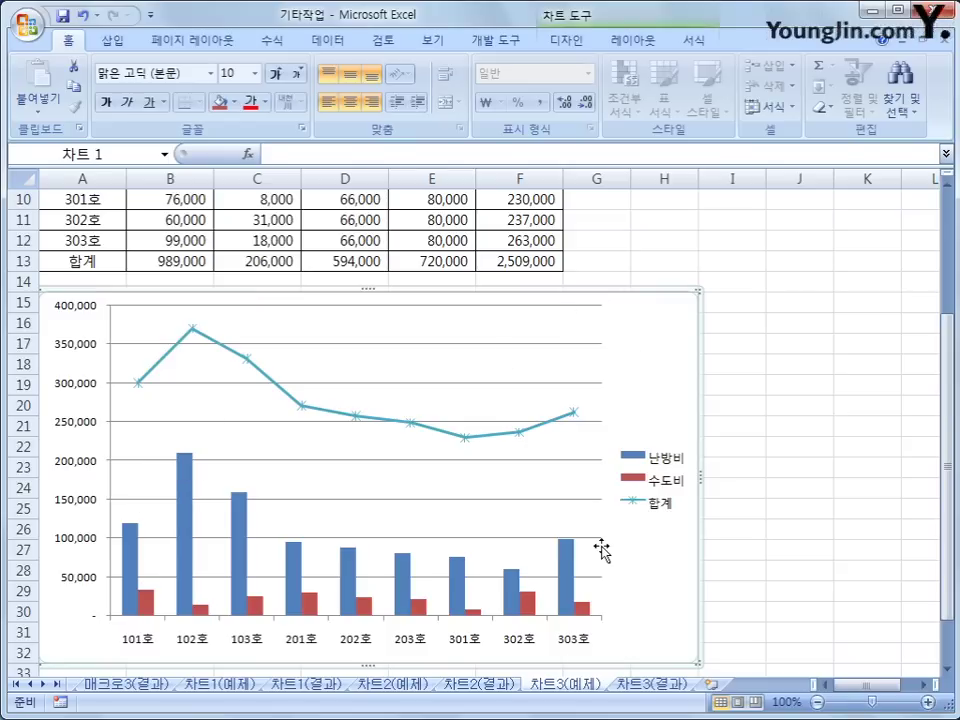
Plot the 합계 line series on the secondary axis (보조 축)
left_click(222, 346)
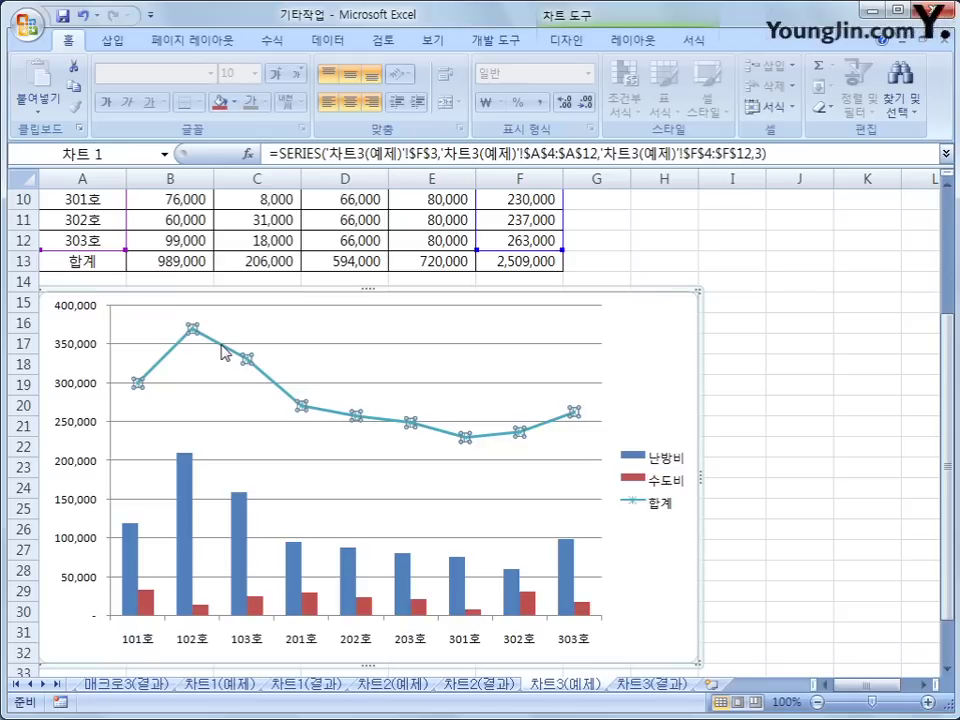
right_click(221, 346)
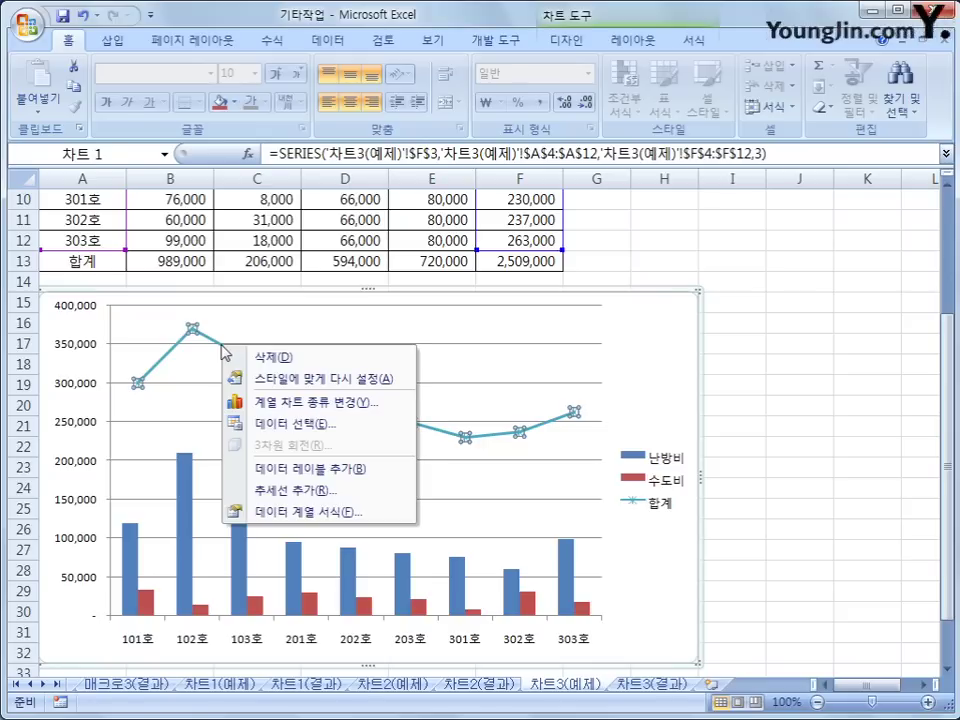
left_click(393, 513)
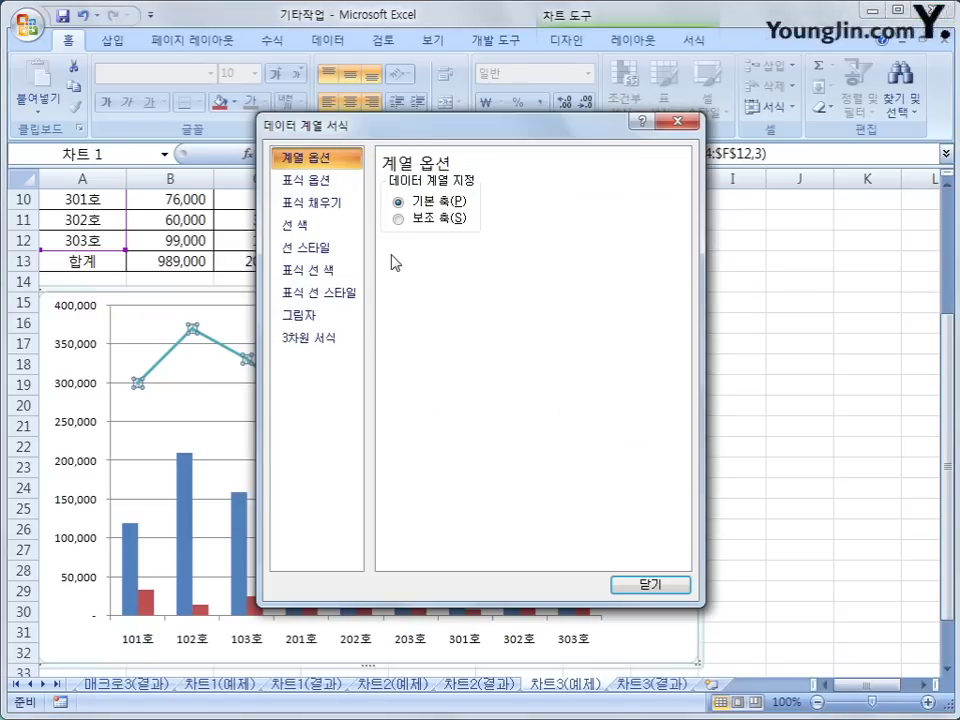
left_click(414, 220)
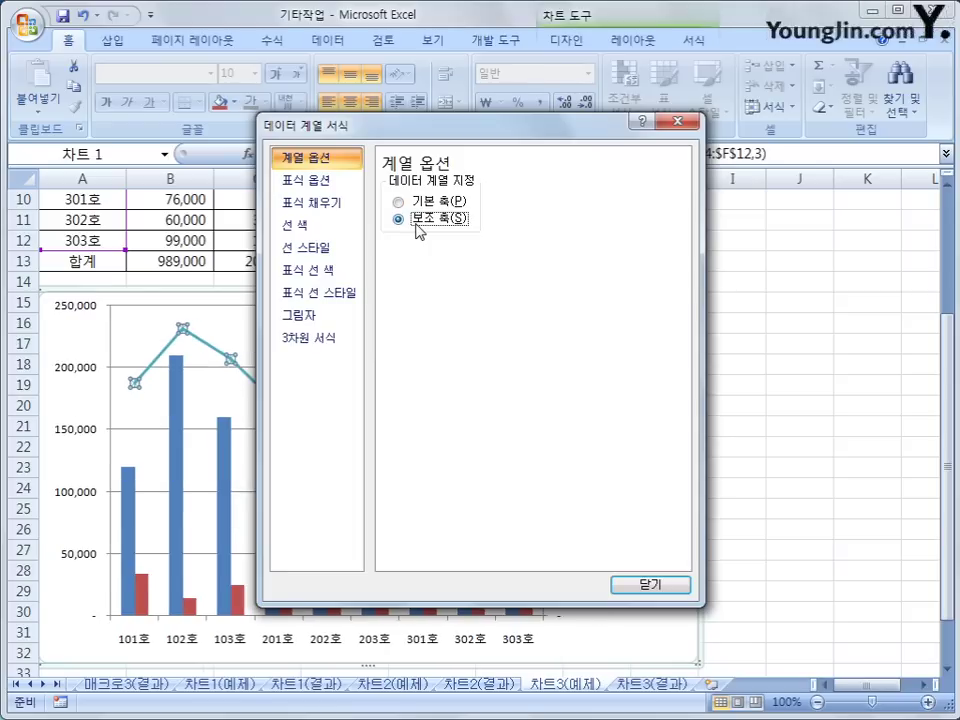
left_click(646, 586)
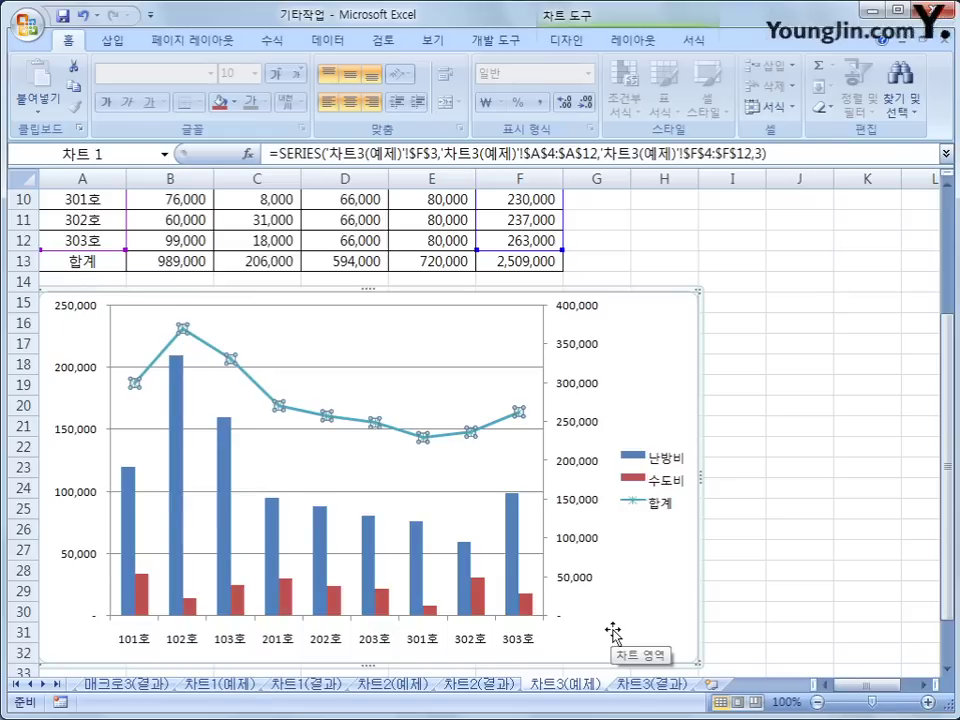
Add a title above the chart reading 아파트 관리비 부과내역
left_click(680, 388)
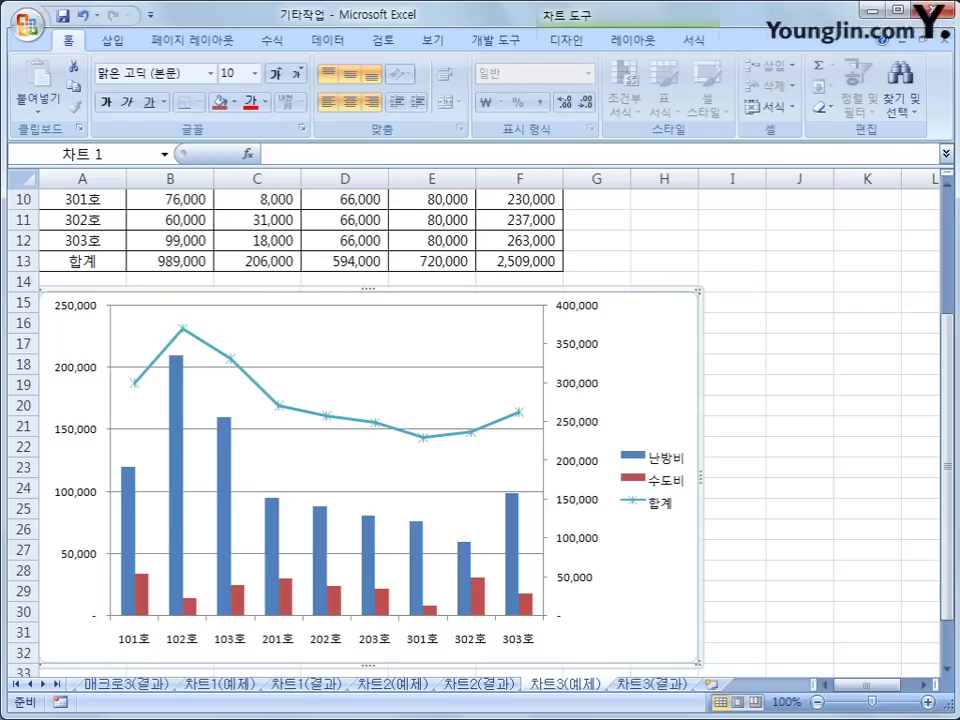
left_click(634, 42)
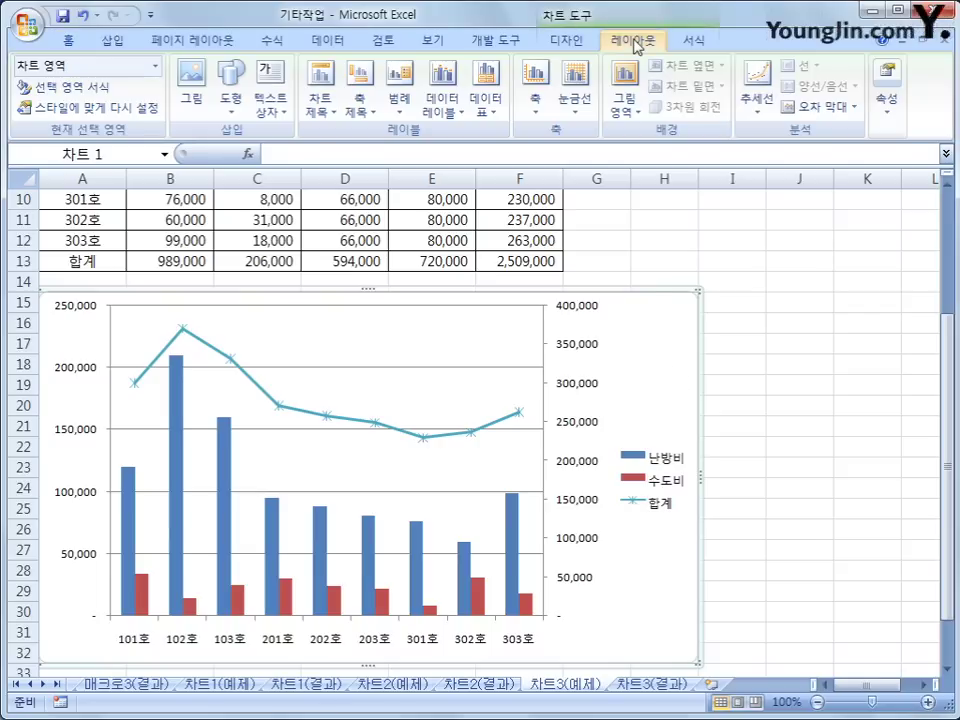
left_click(322, 108)
left_click(376, 245)
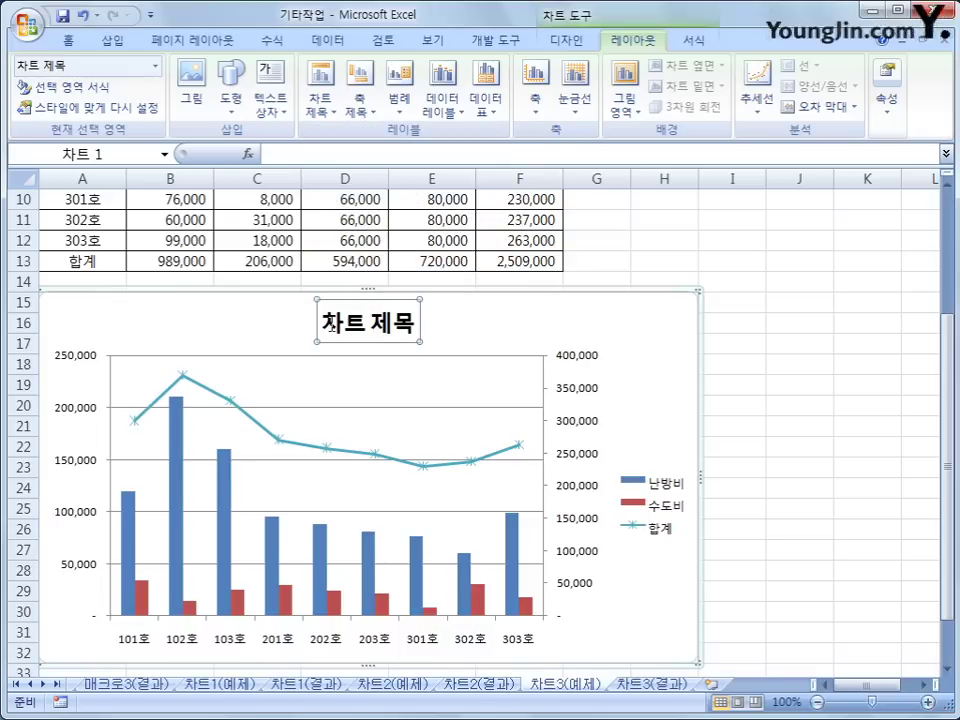
left_click_drag(320, 323, 431, 324)
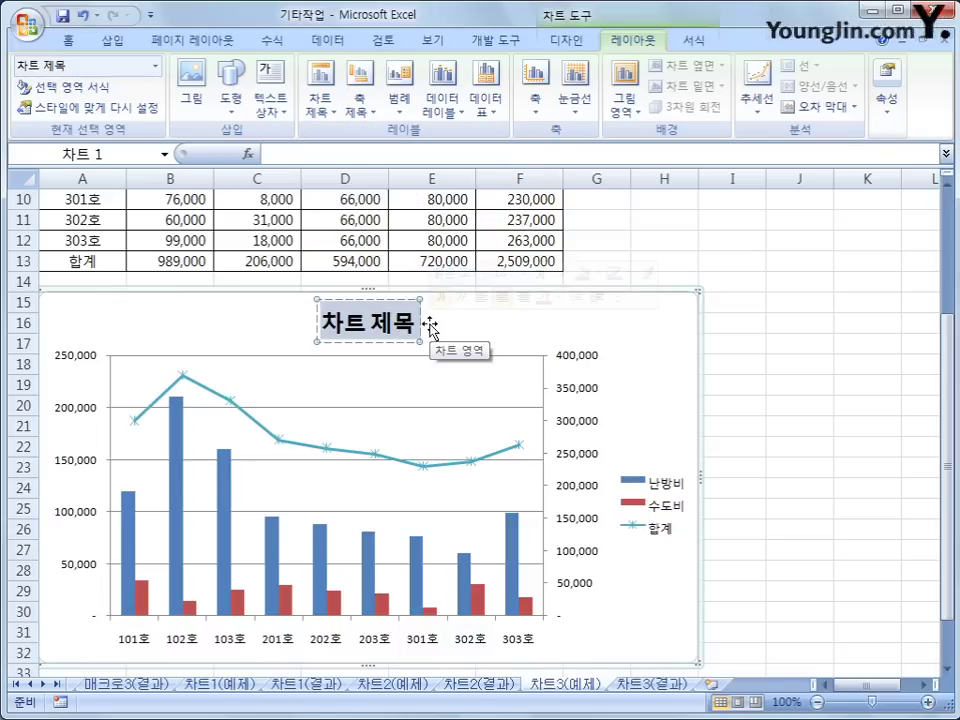
type("아파트")
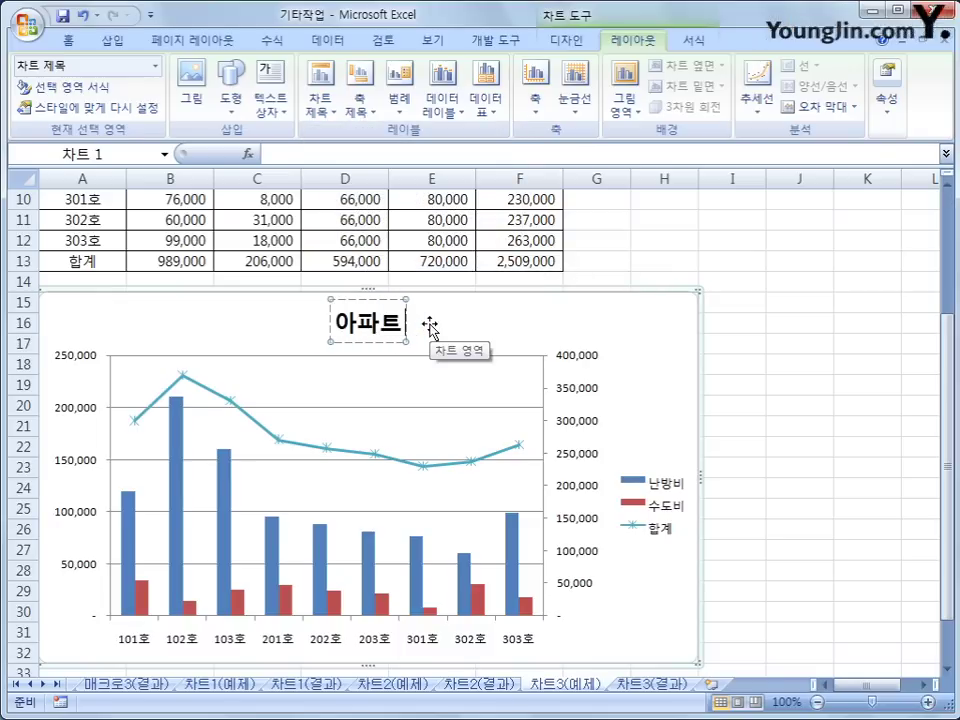
type(" 관리비 부과내역")
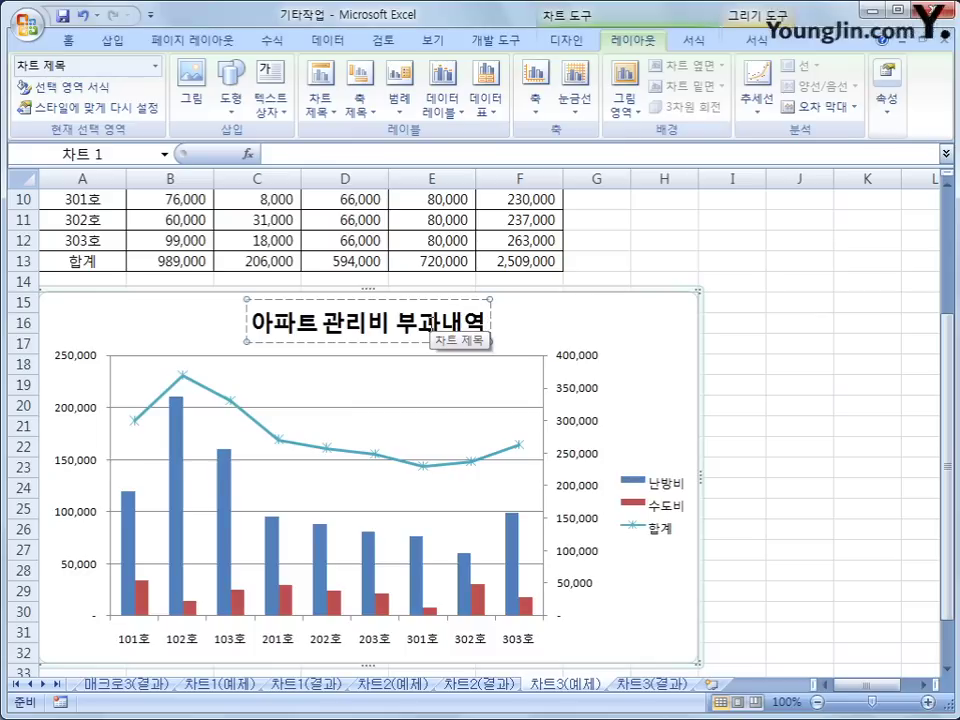
Set the chart title's font size to 15 and finish editing it
right_click(374, 343)
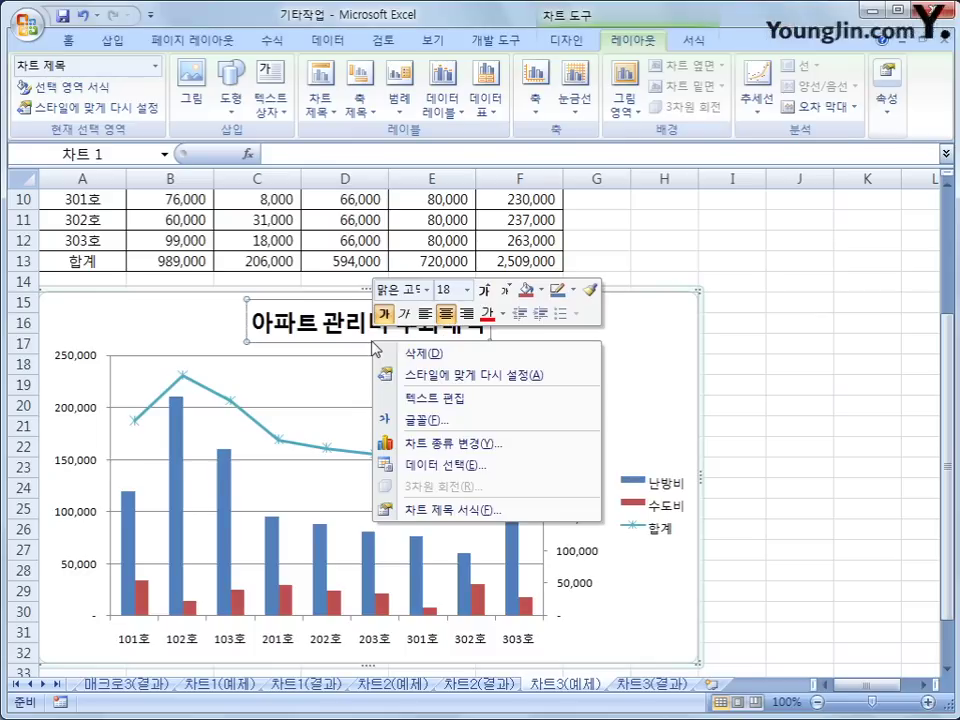
left_click(467, 290)
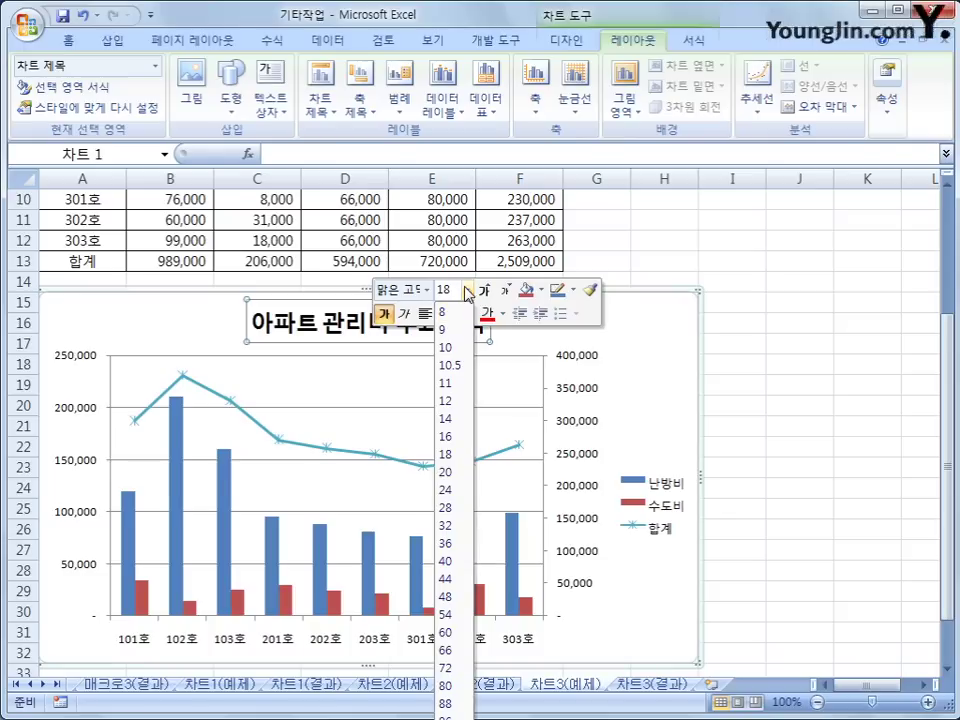
left_click(465, 290)
type("15")
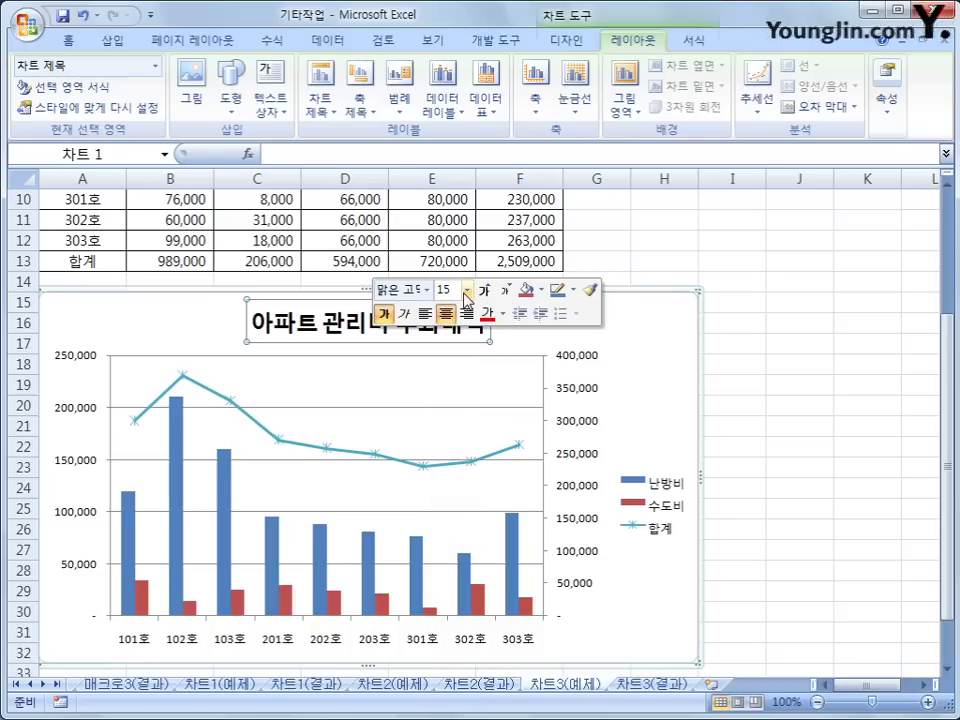
key("Return")
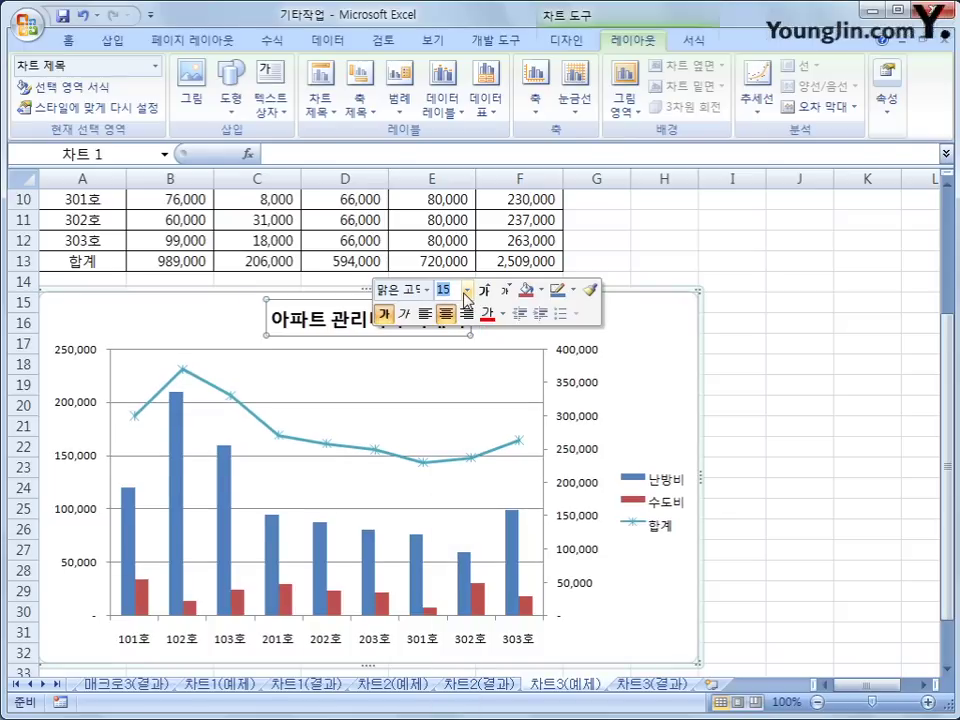
left_click(782, 320)
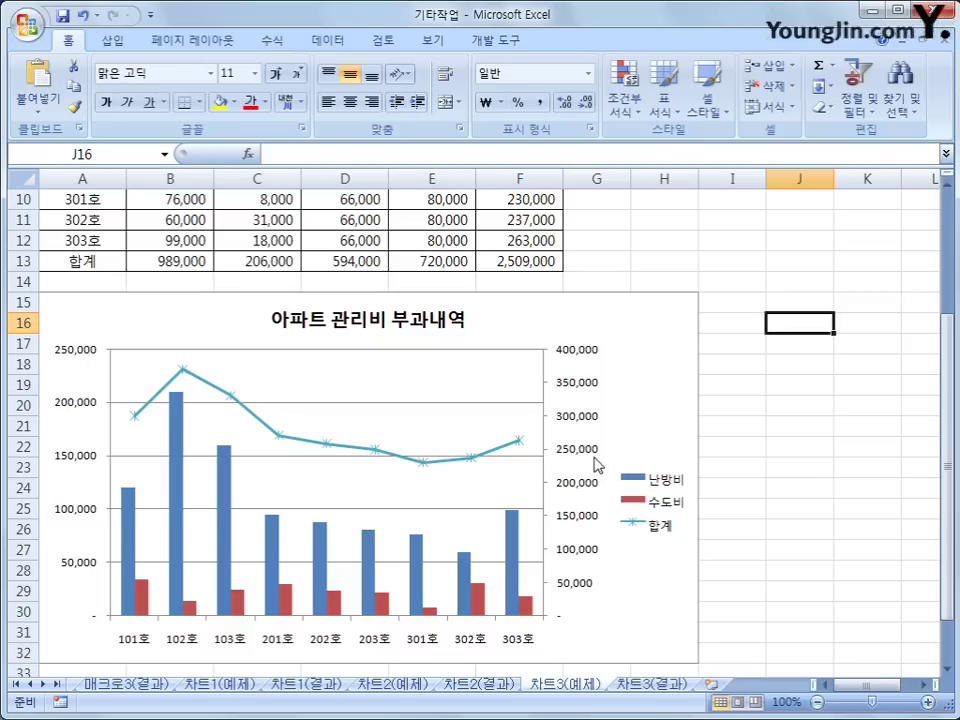
Add a secondary vertical axis title in the 세로 제목 style with the text 합계
left_click(665, 435)
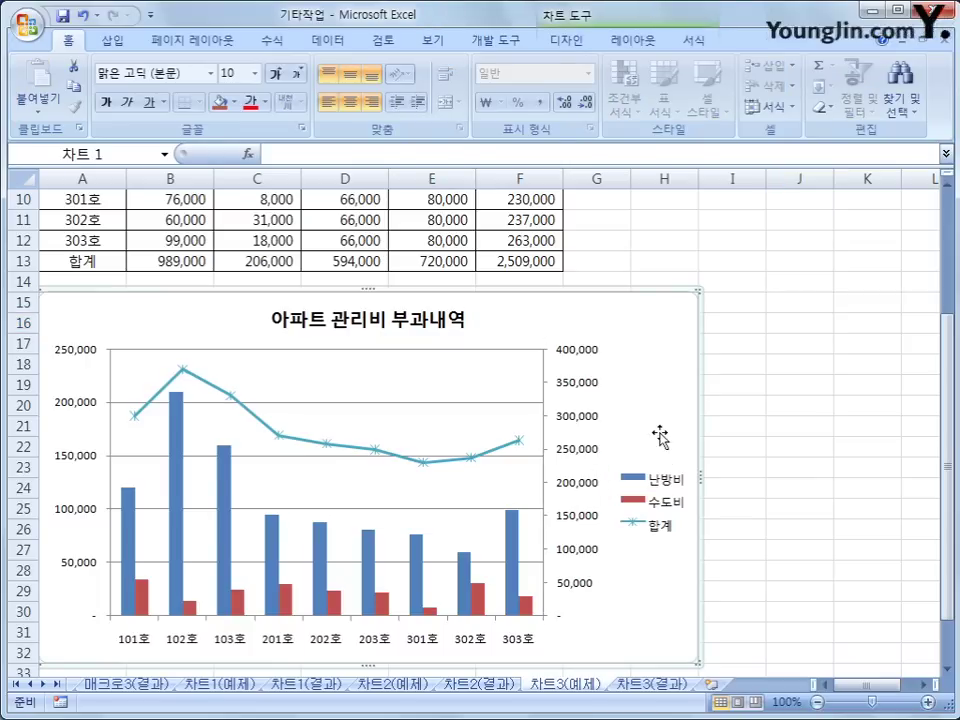
left_click(636, 38)
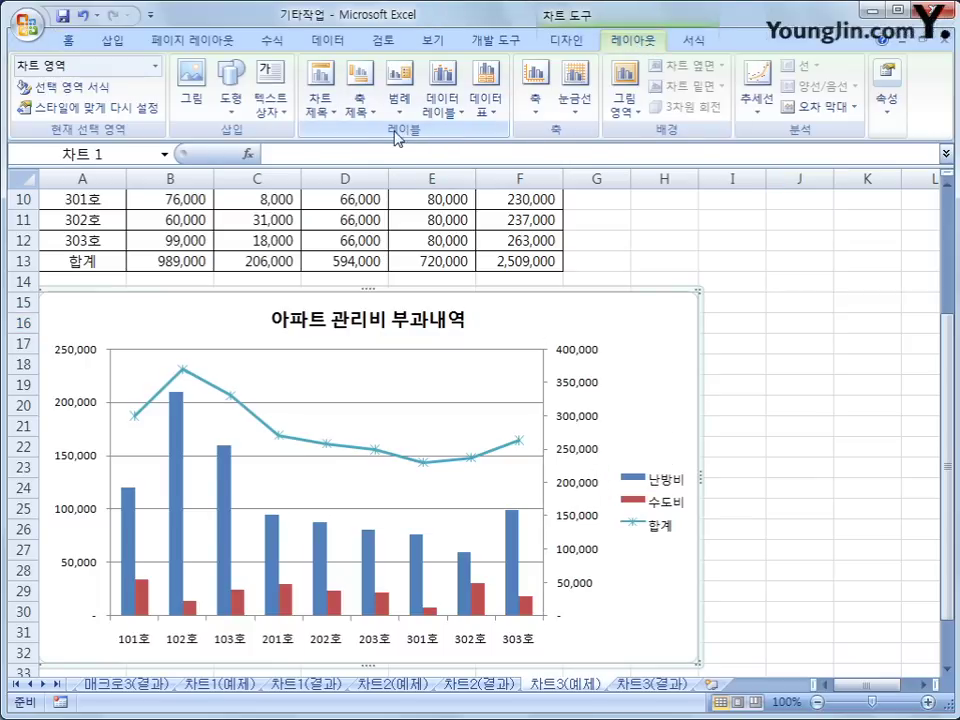
left_click(361, 110)
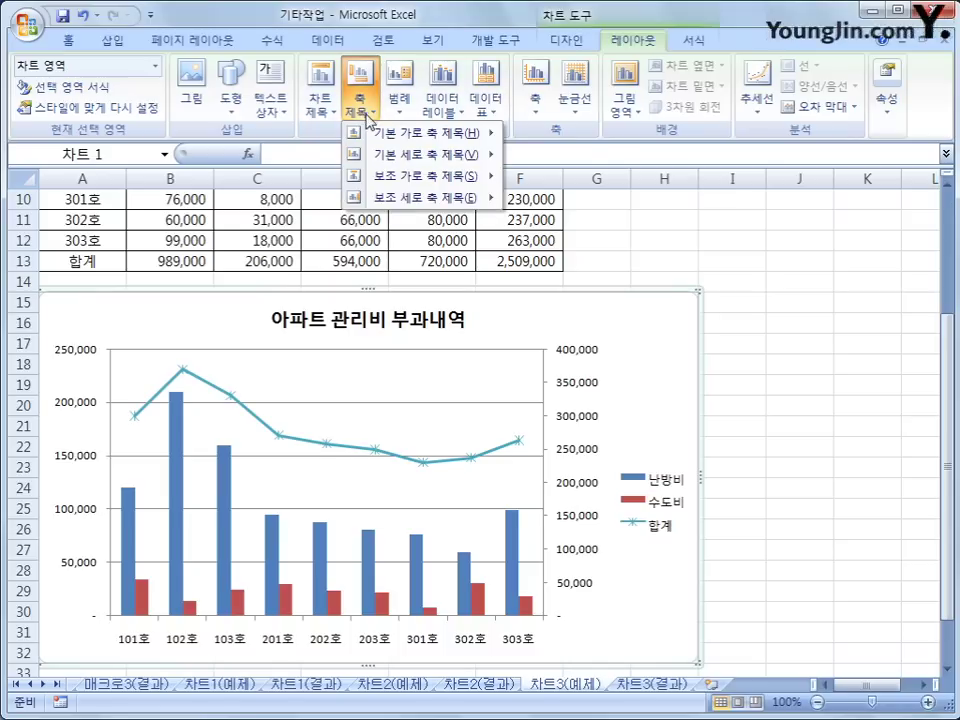
mouse_move(400, 208)
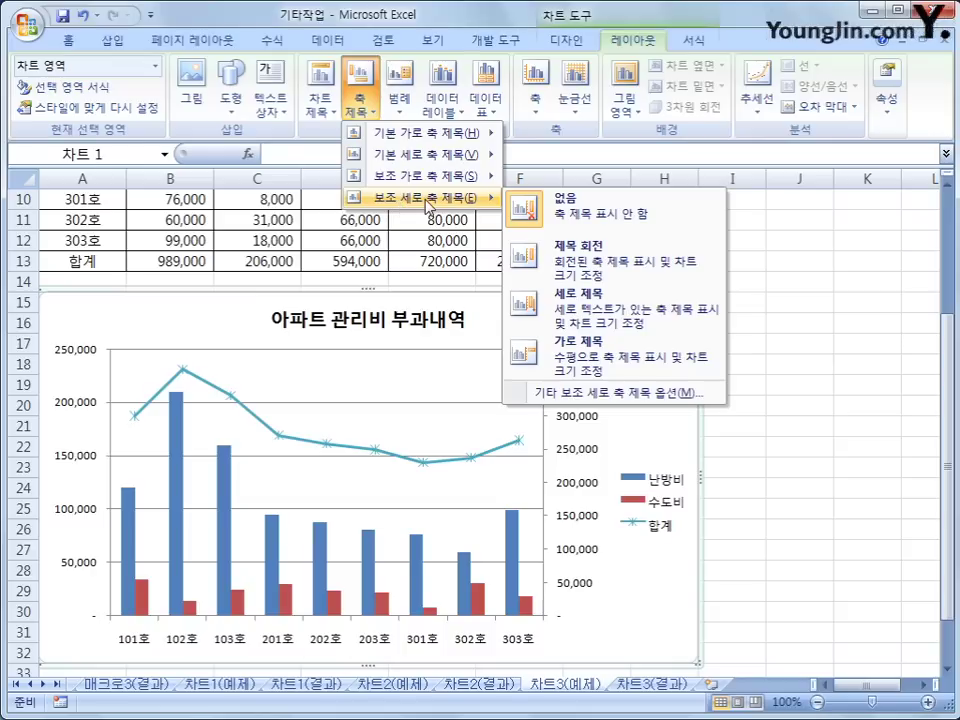
left_click(566, 325)
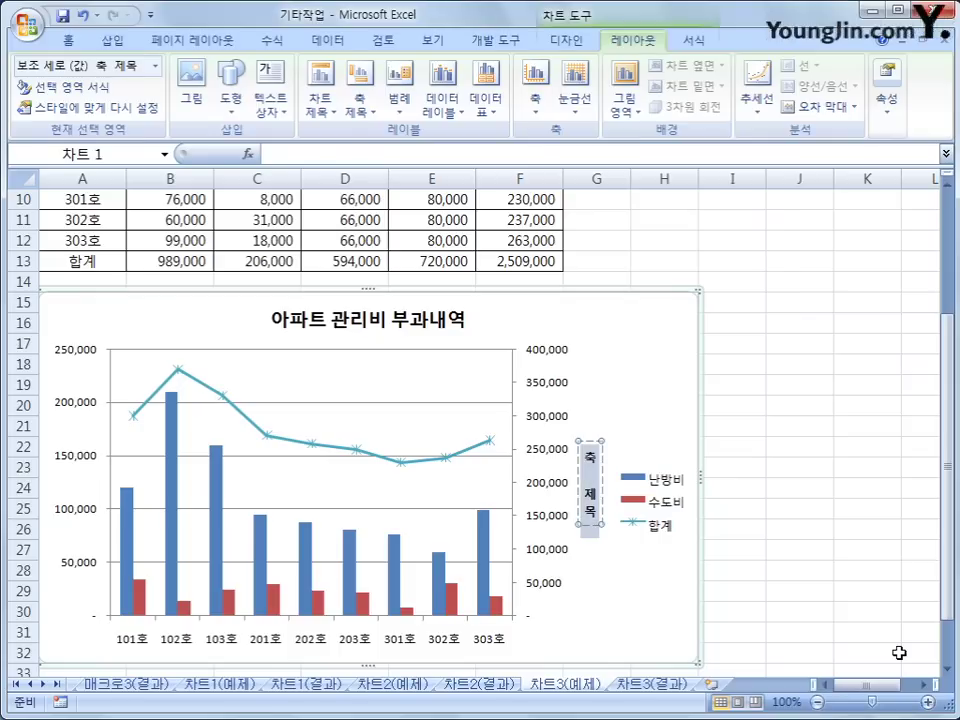
type("합계")
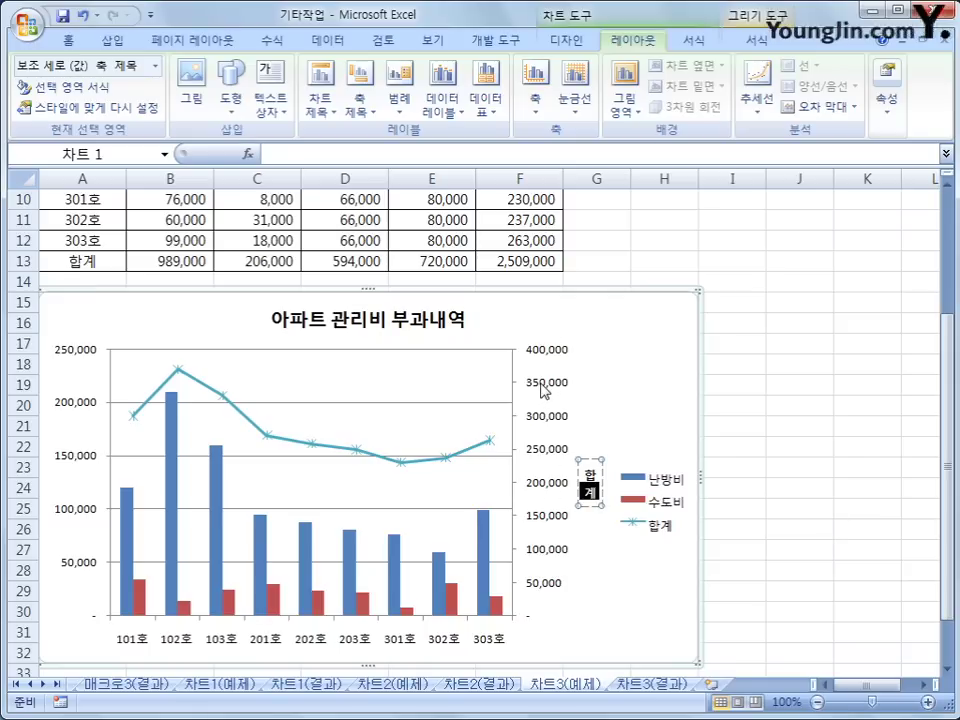
Set the secondary vertical axis display unit (표시 단위) to 10000 with its unit label shown on the chart
left_click(544, 390)
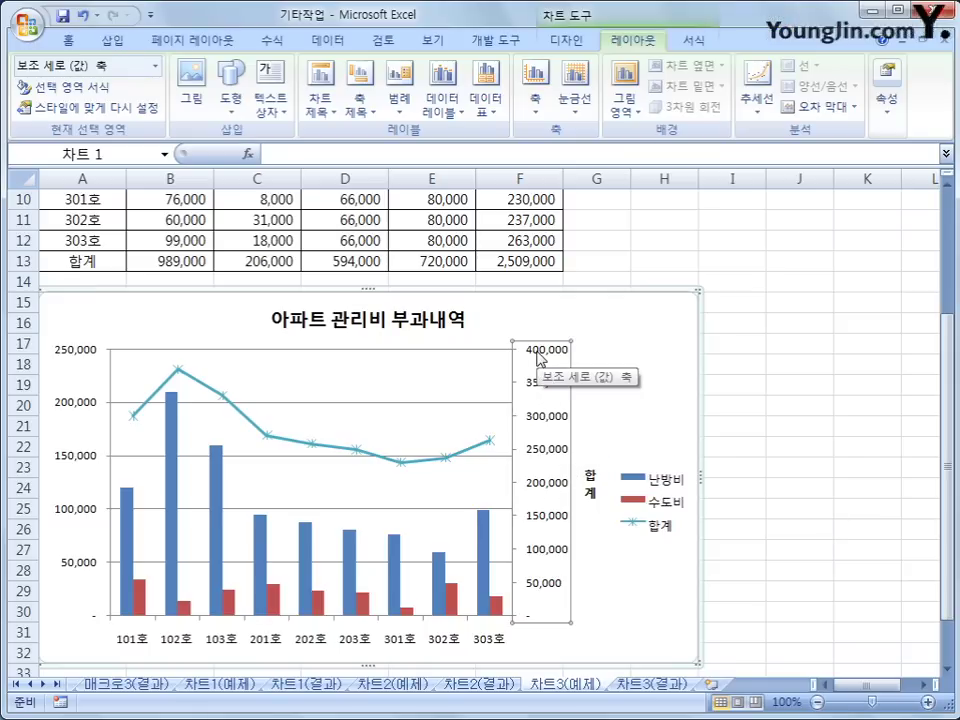
right_click(538, 358)
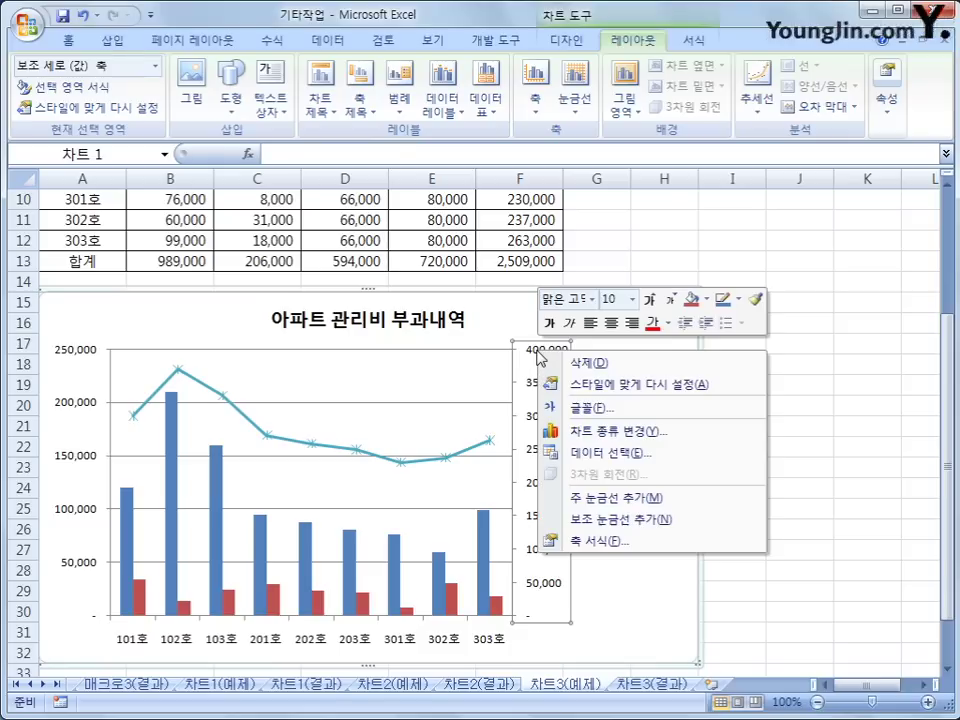
left_click(668, 549)
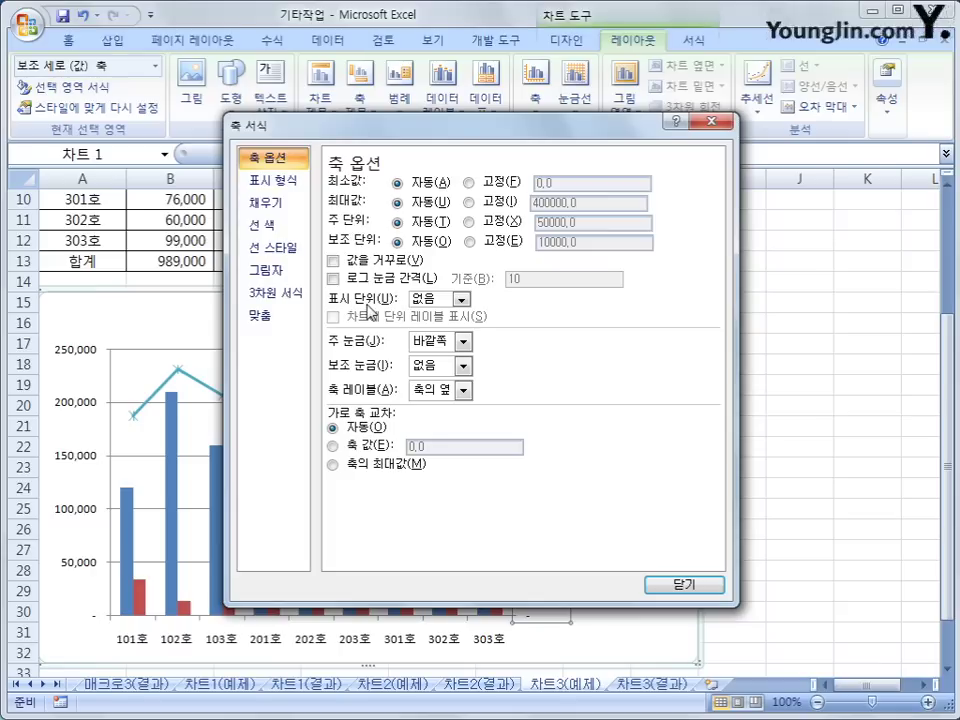
left_click(445, 298)
left_click(445, 298)
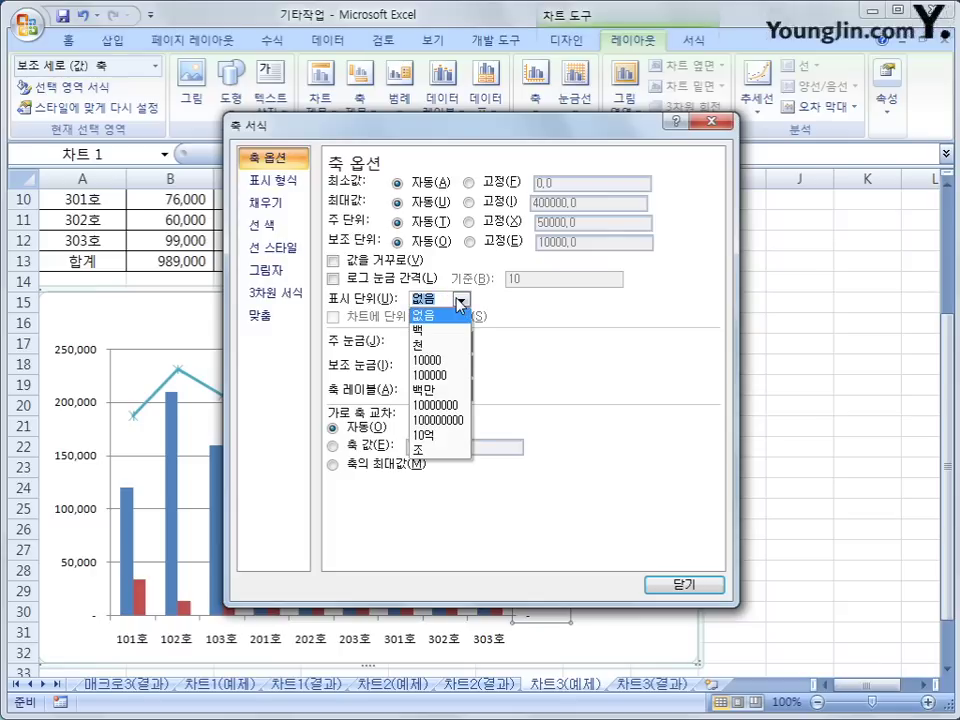
left_click(447, 360)
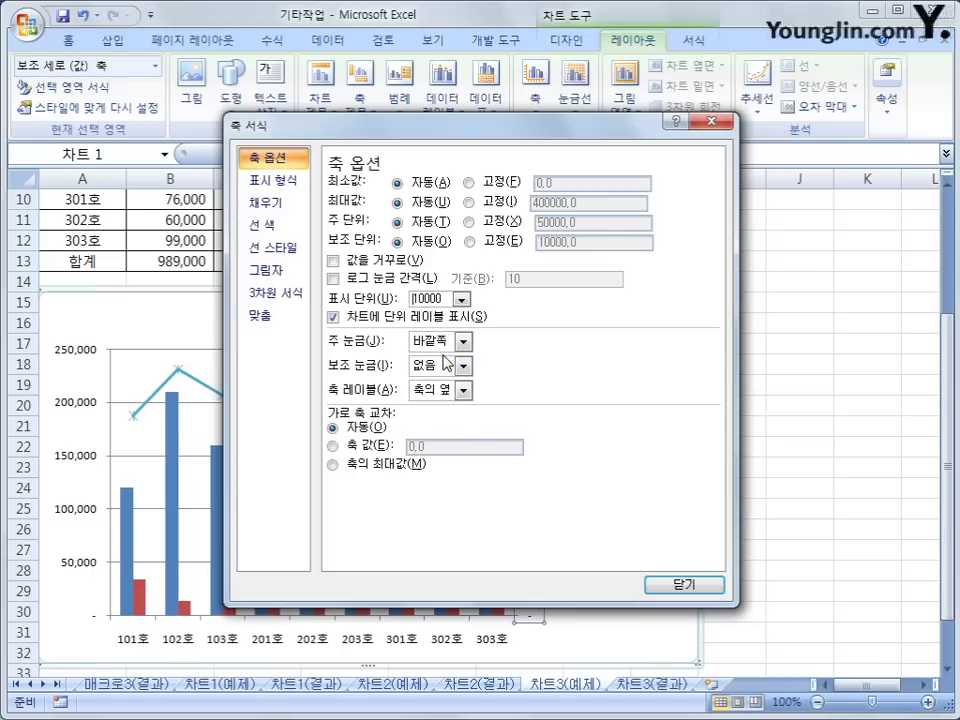
left_click(666, 584)
left_click(828, 553)
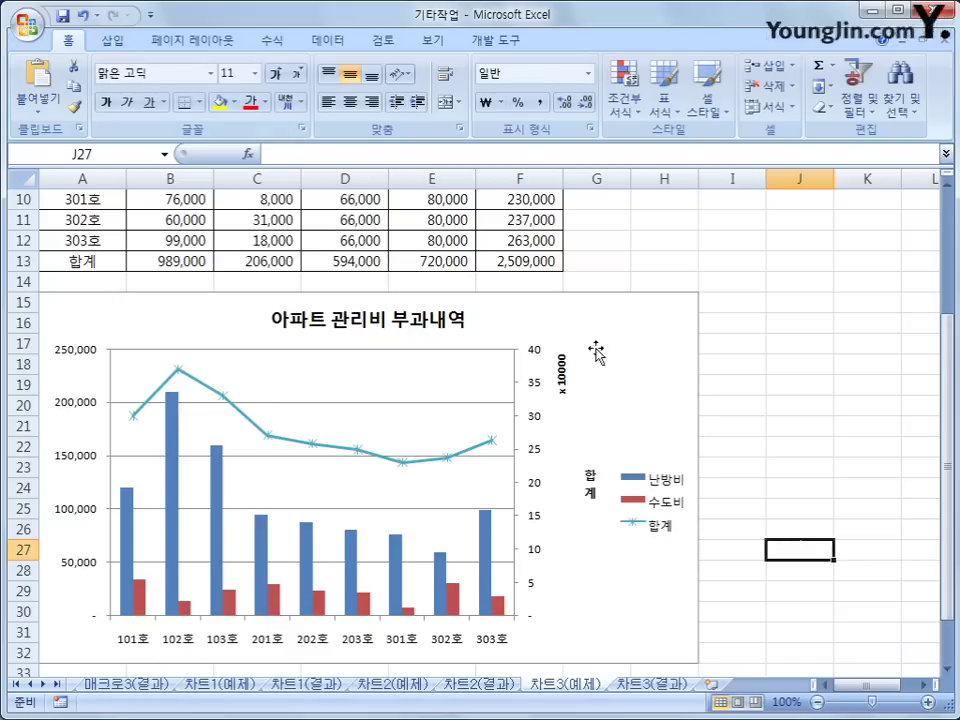
Add a 설명선 3 callout about 3.23 by 1.06 cm reading 최고사용량 inside the chart, its leader pointing at the 102호 난방비 column
left_click(671, 332)
left_click(120, 44)
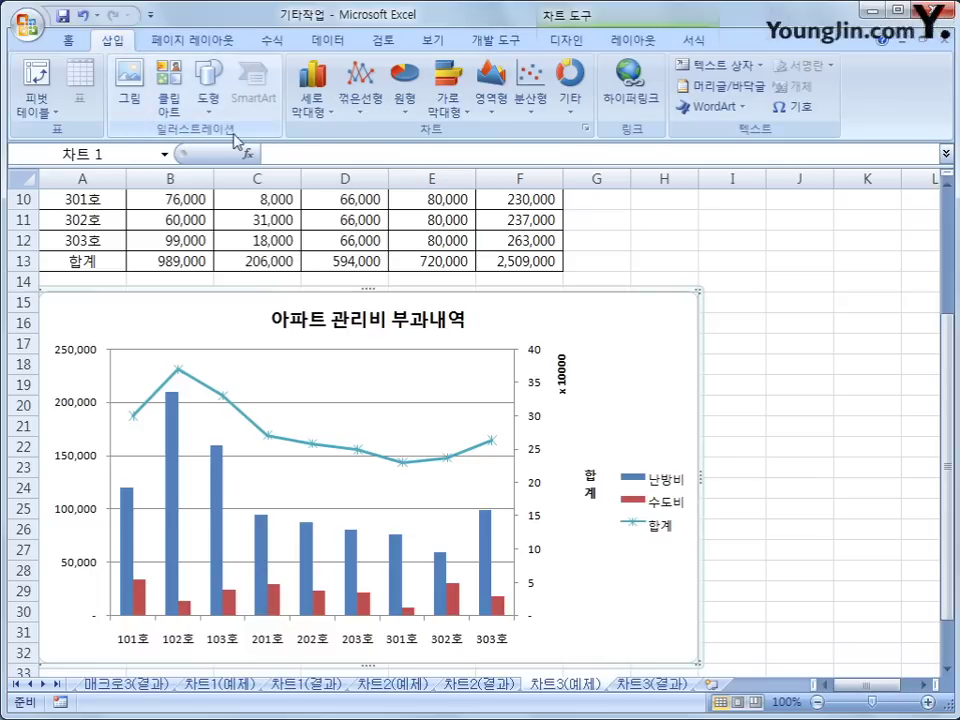
left_click(208, 98)
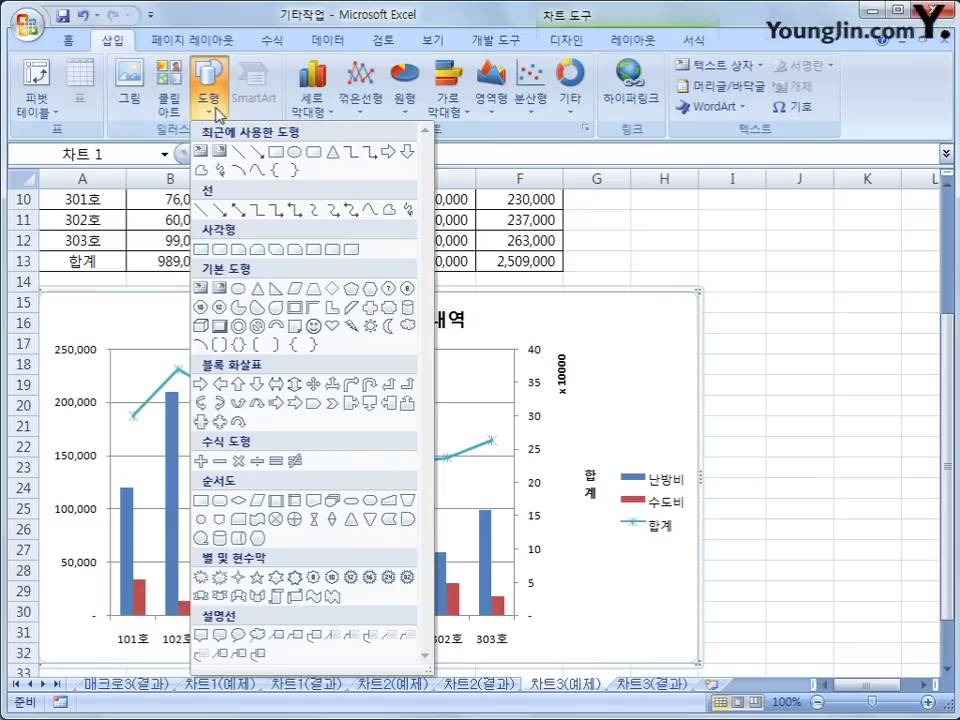
left_click(314, 636)
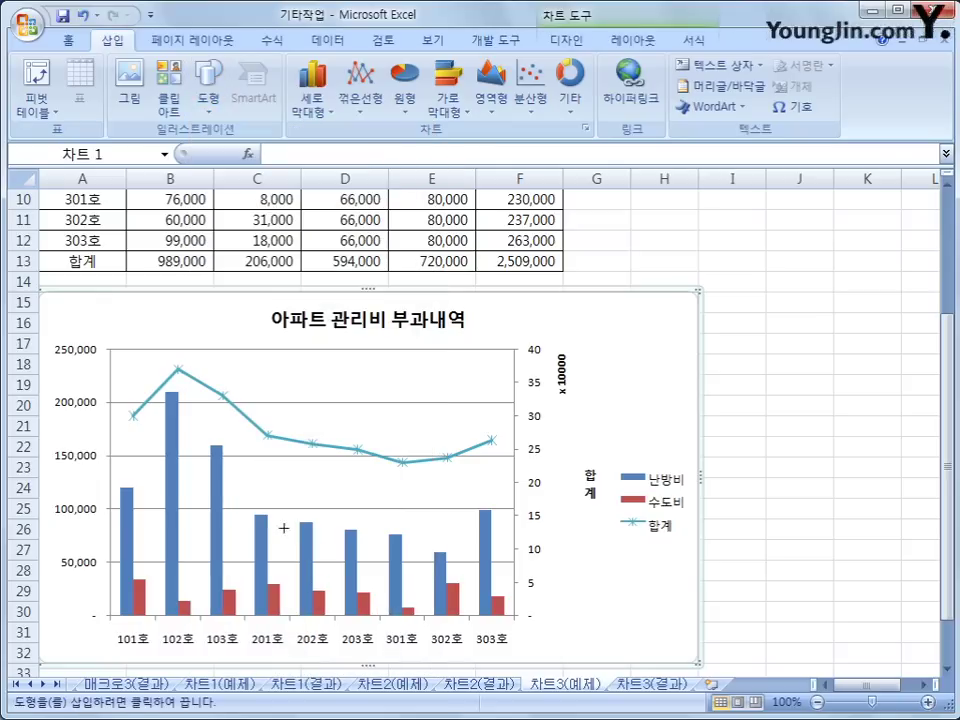
left_click_drag(225, 358, 340, 396)
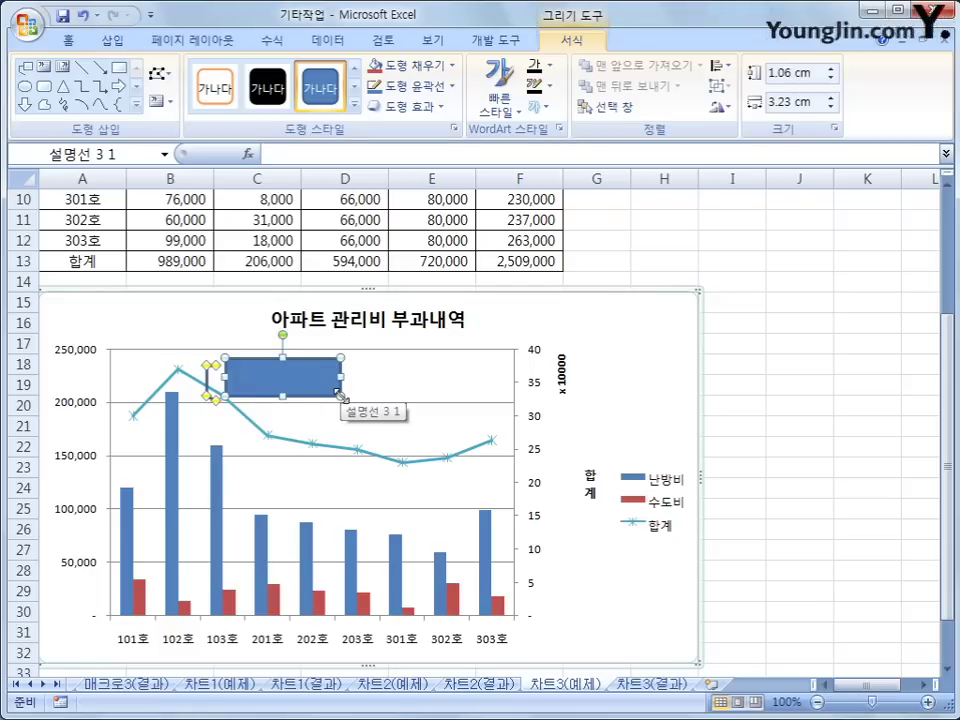
type("최고사용량")
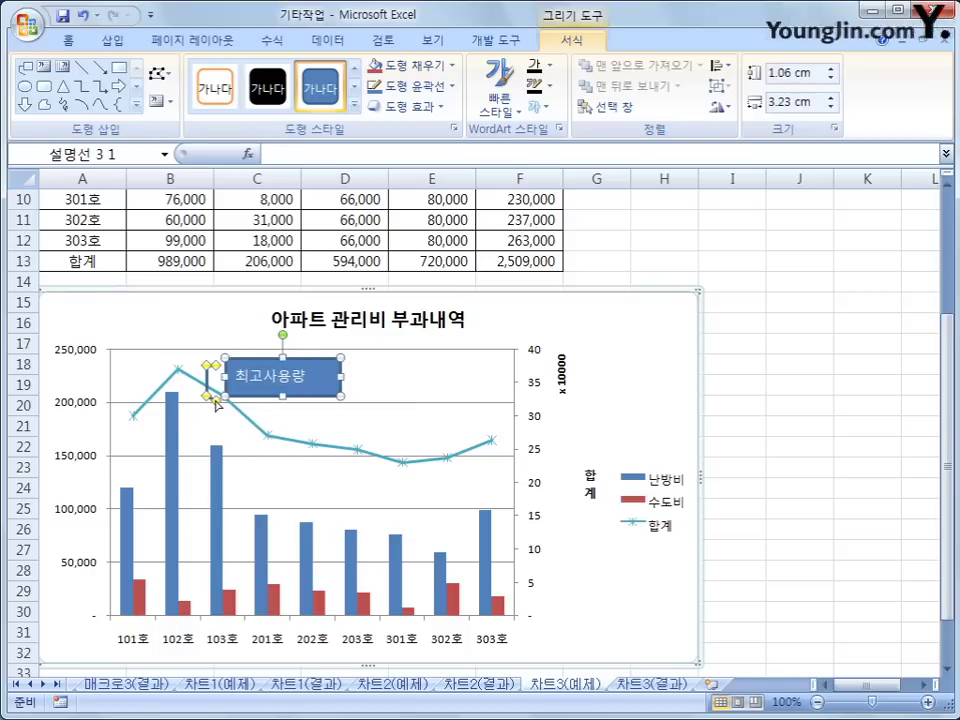
left_click_drag(215, 403, 175, 440)
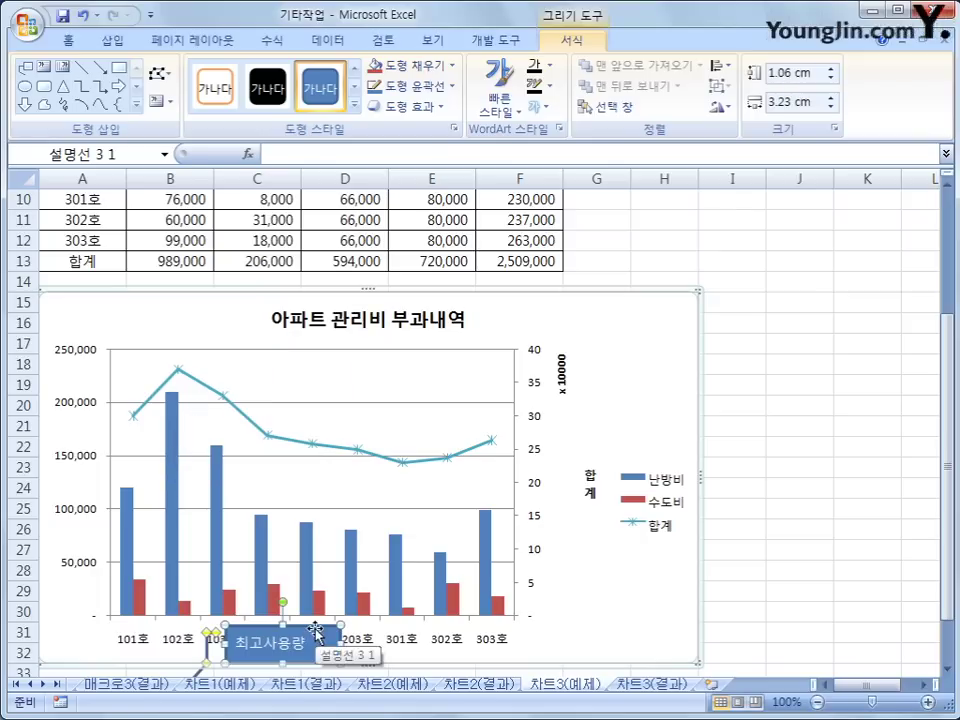
left_click_drag(316, 636, 316, 361)
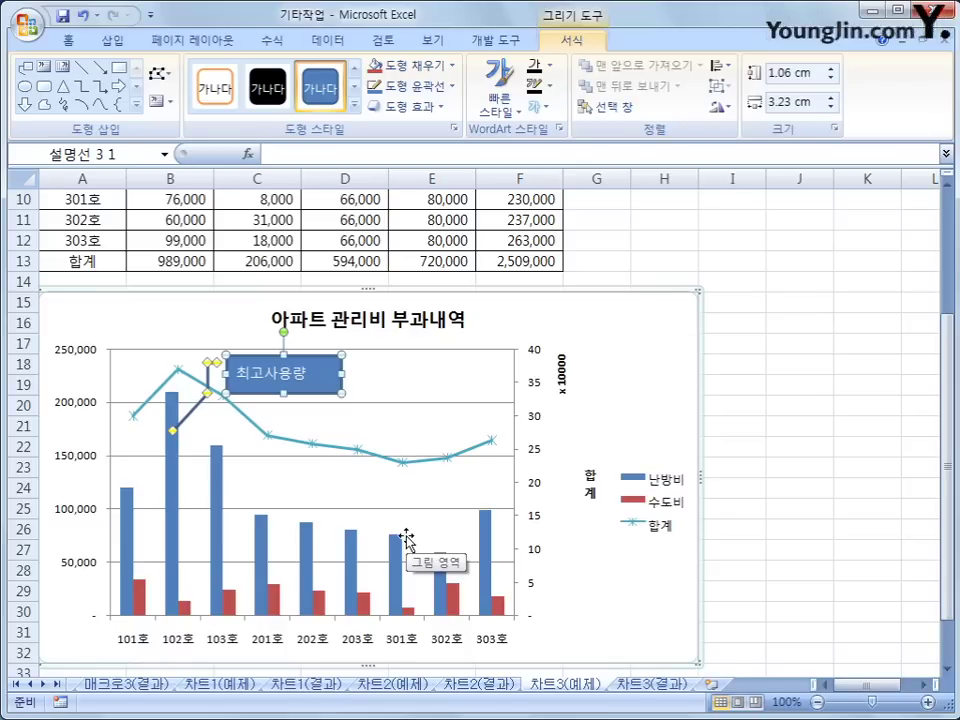
Turn on 도형을 텍스트 크기에 맞춤 for the 최고사용량 callout so the shape fits its text
right_click(314, 357)
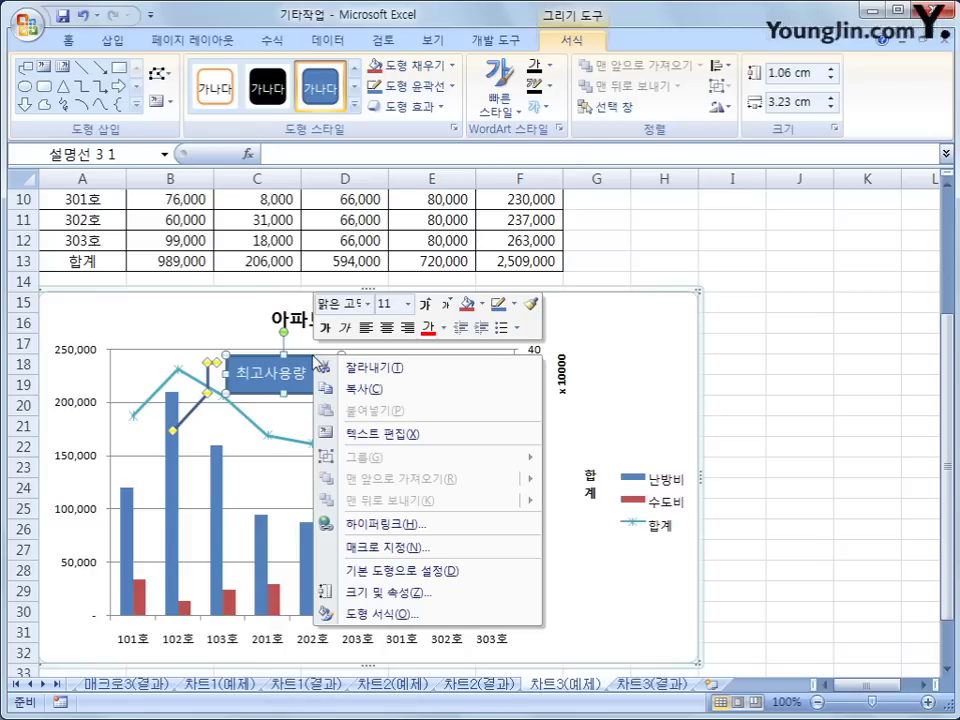
left_click(446, 624)
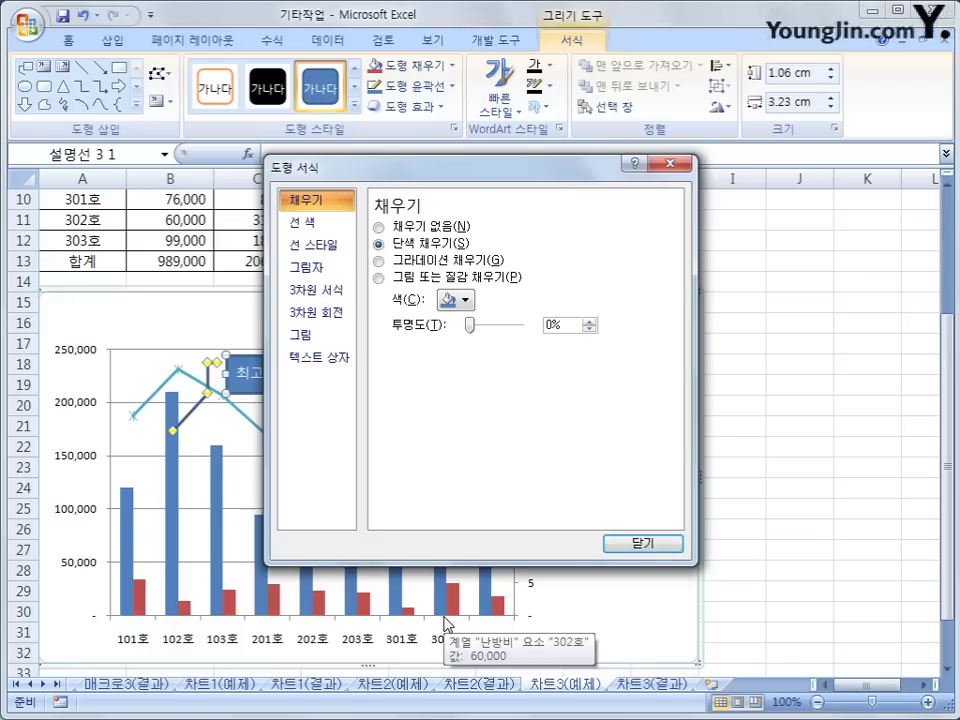
left_click(335, 362)
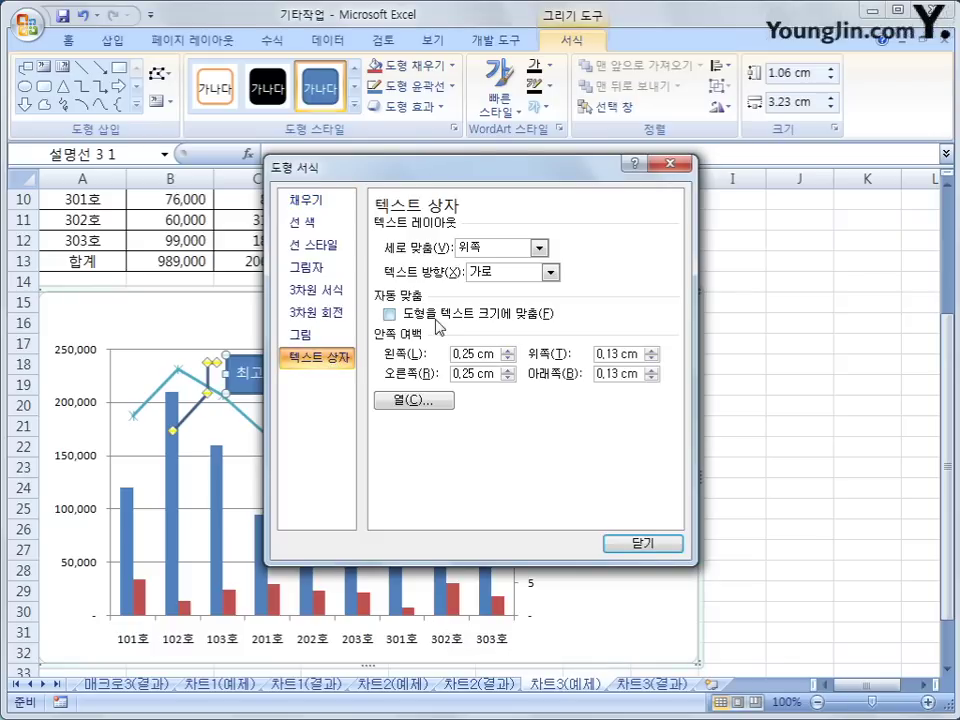
left_click(440, 316)
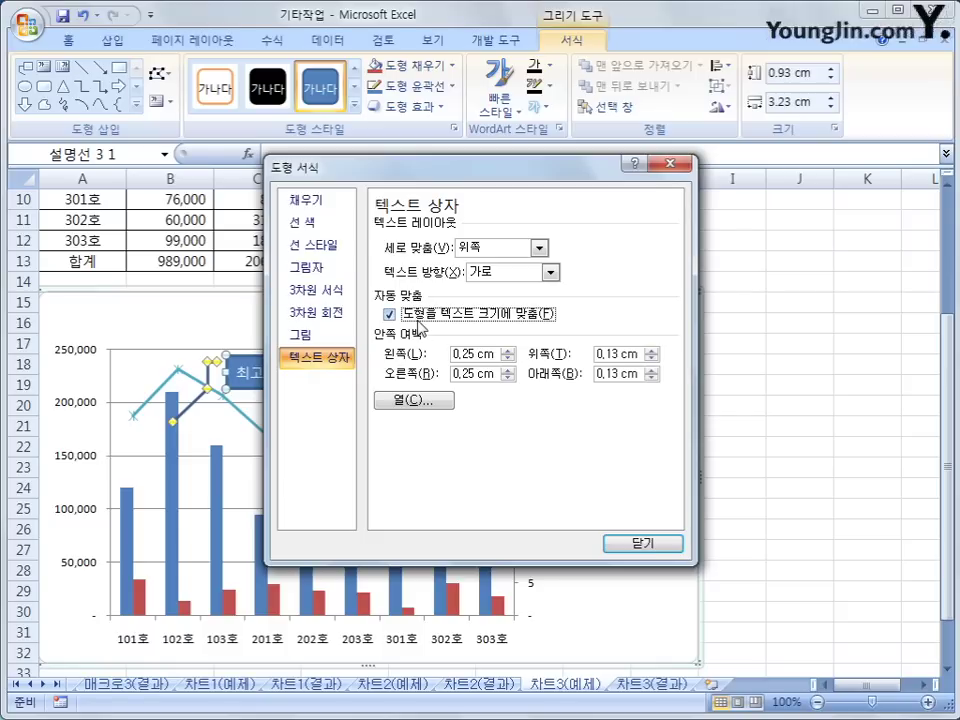
left_click(639, 543)
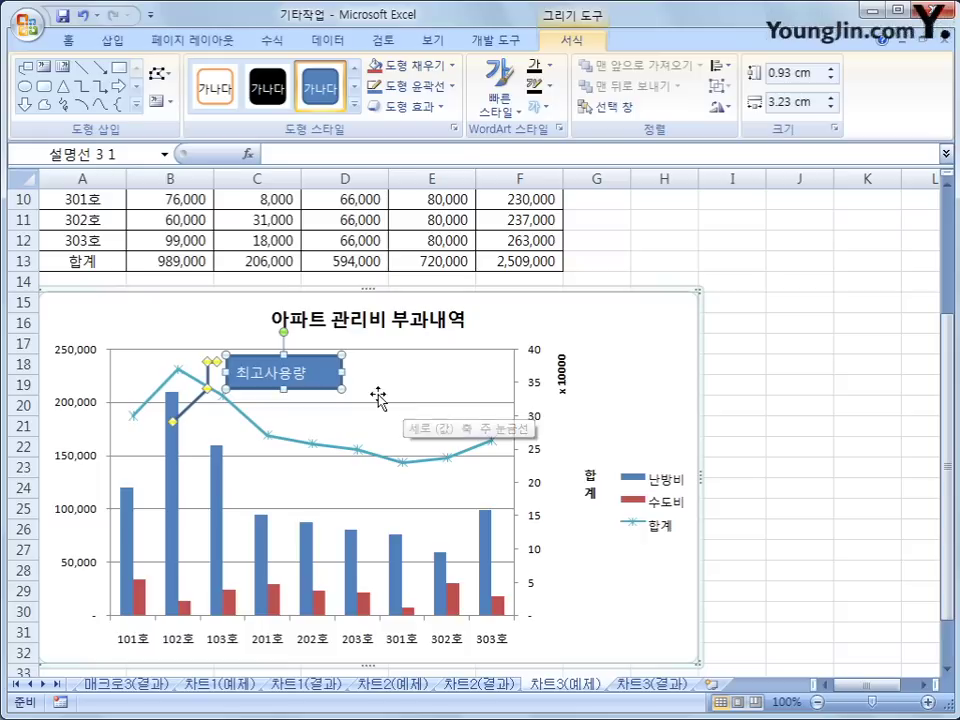
Narrow the 최고사용량 callout to about 2.46 cm and re-aim its leader at the top of the 102호 난방비 column
left_click_drag(342, 371, 315, 372)
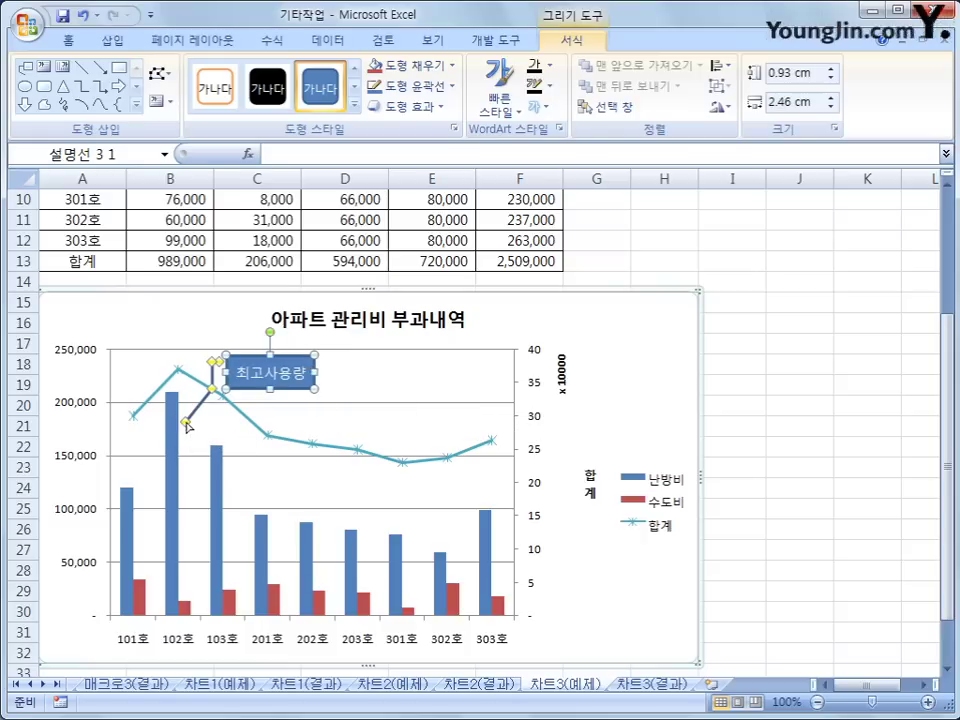
left_click_drag(187, 424, 171, 426)
left_click_drag(302, 636, 301, 357)
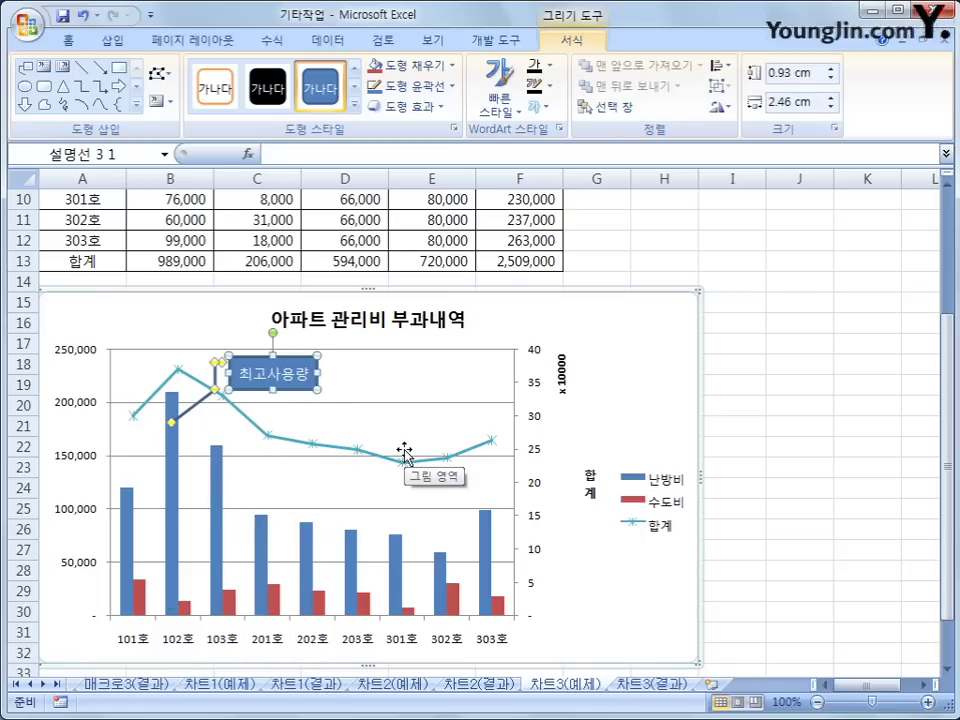
left_click(795, 481)
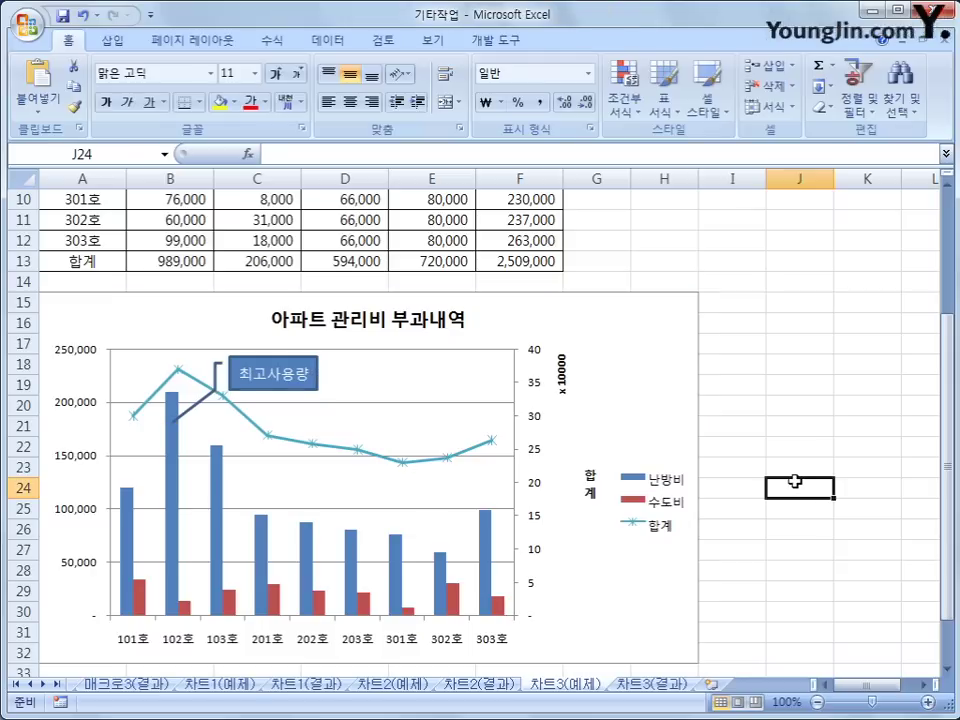